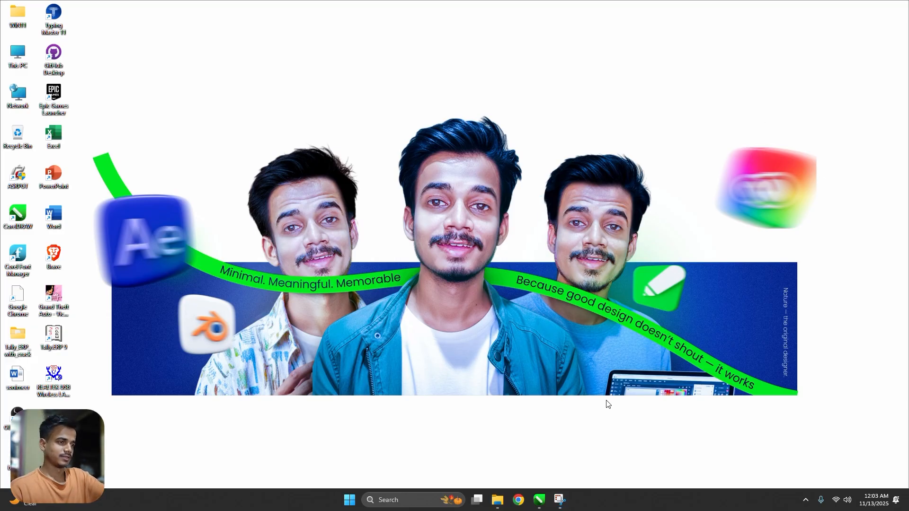
Step: Switch to CorelDRAW and create a new document with the page size set to A4
left_click(540, 499)
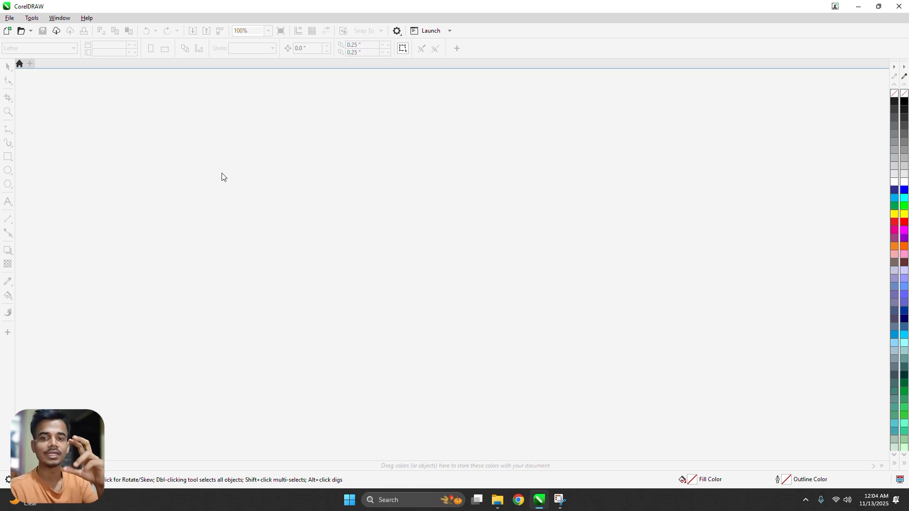
key("ctrl+n")
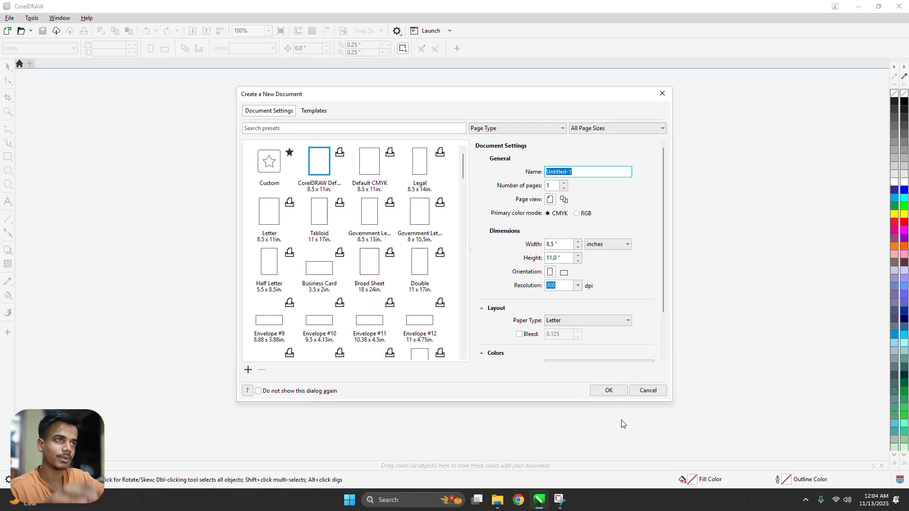
left_click(607, 391)
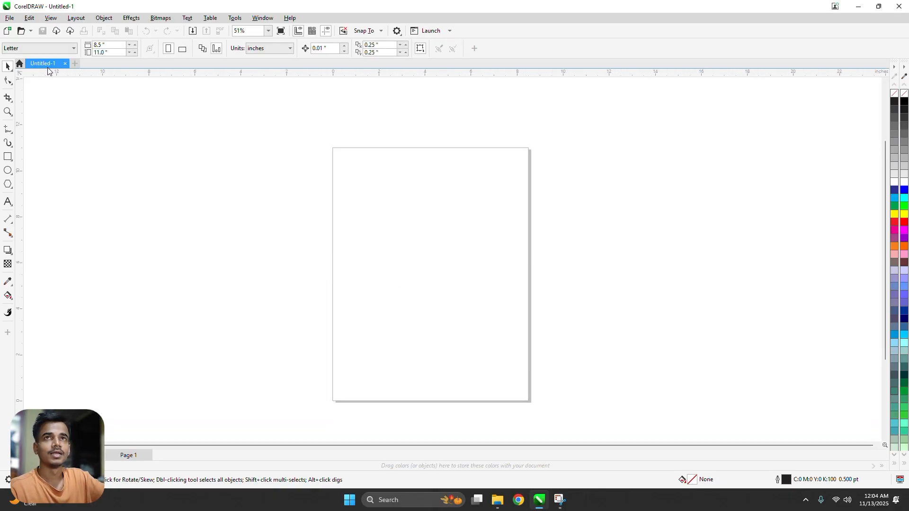
left_click(51, 49)
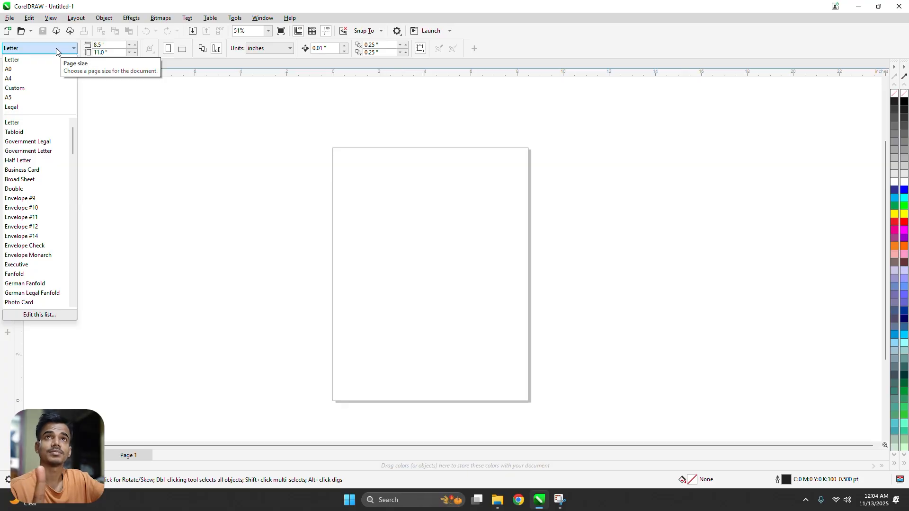
left_click(46, 78)
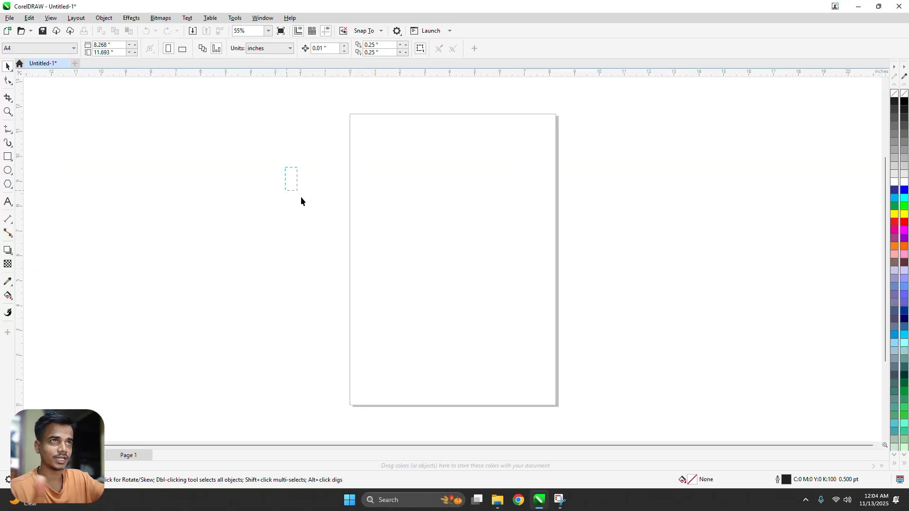
scroll(301, 194, "down", 2)
left_click_drag(460, 286, 462, 286)
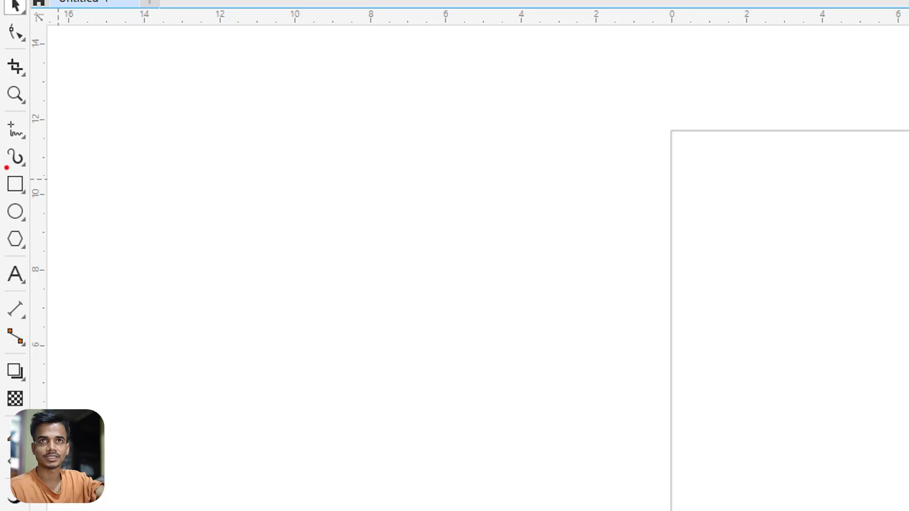
mouse_move(2, 165)
left_mouse_down()
mouse_move(2, 263)
mouse_move(92, 252)
mouse_move(37, 157)
mouse_move(2, 152)
left_mouse_up()
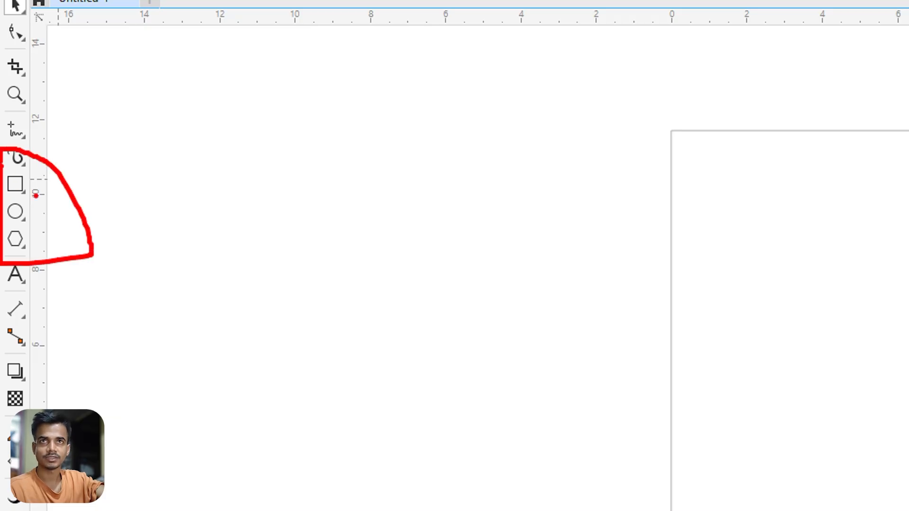
key("Escape")
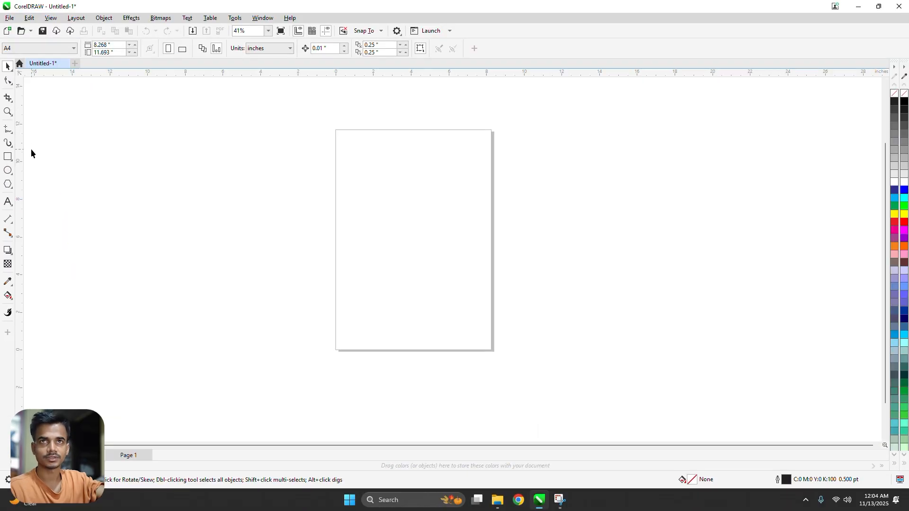
Step: Draw a rectangle about 3.54 in wide and 4.1 in high on the page
left_click(8, 161)
scroll(351, 200, "right", 5)
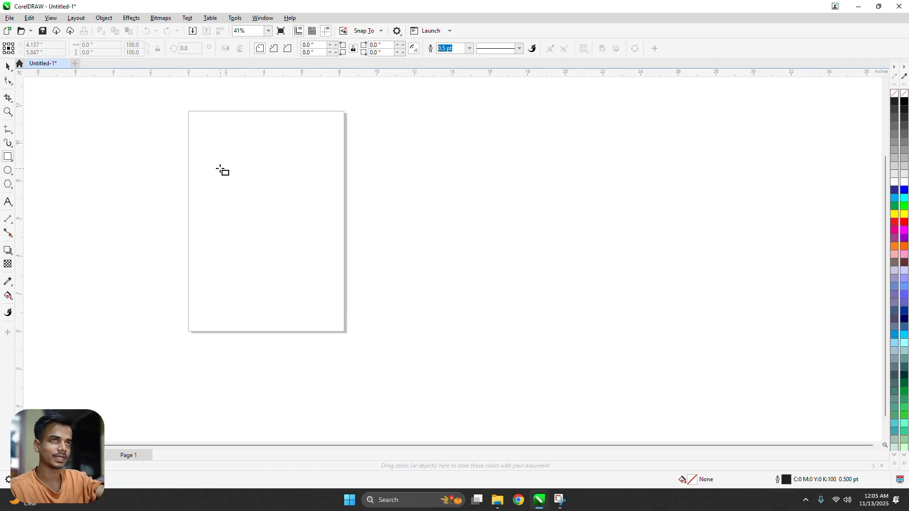
mouse_move(217, 167)
left_mouse_down()
mouse_move(263, 210)
mouse_move(272, 238)
mouse_move(263, 214)
mouse_move(288, 217)
mouse_move(284, 244)
left_mouse_up()
scroll(225, 203, "up", 1)
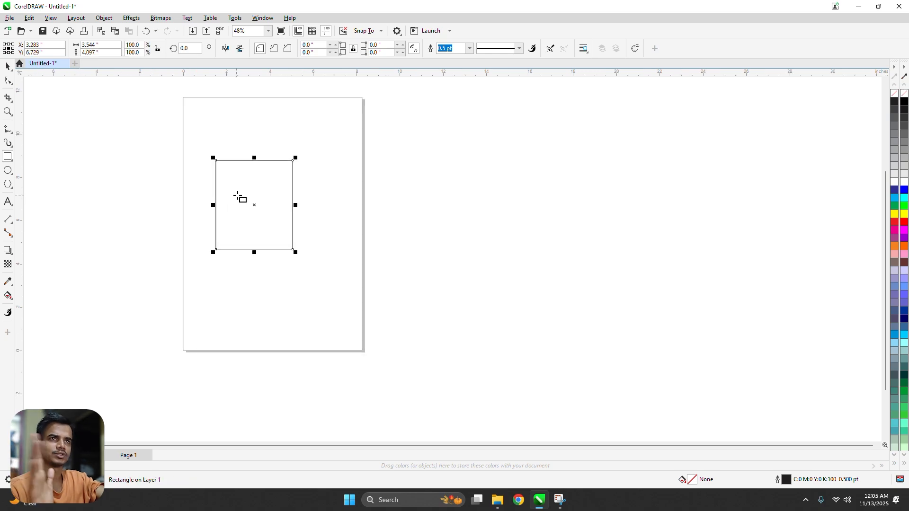
left_click_drag(258, 209, 342, 228)
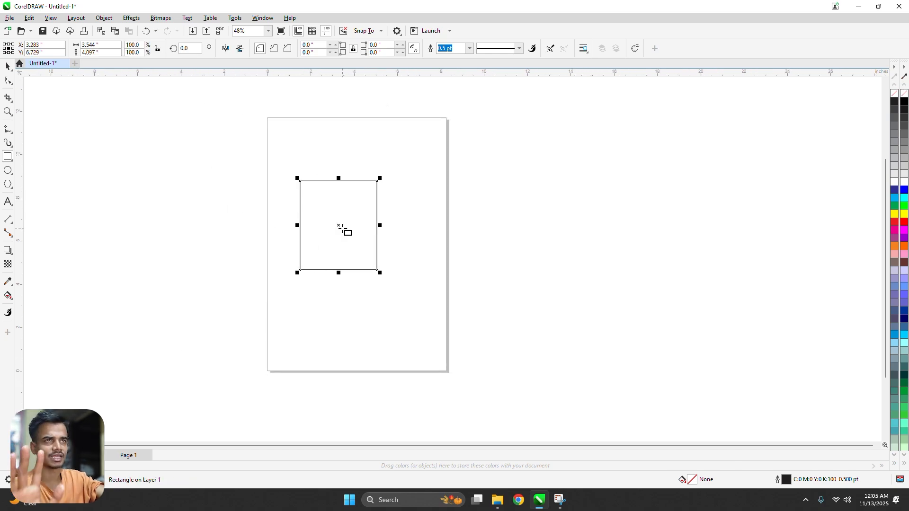
Step: Select the rectangle with the Pick tool and move it to the lower right area of the page
left_click(8, 67)
scroll(292, 239, "up", 3)
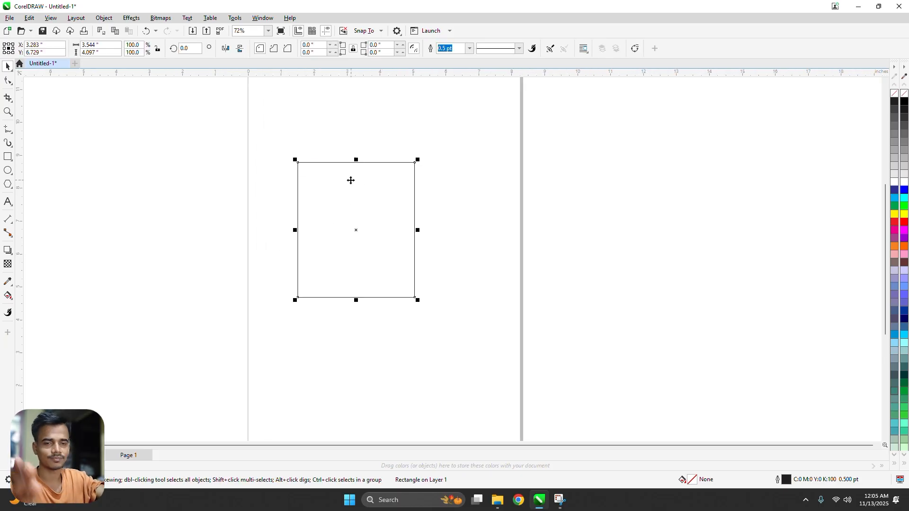
key("Escape")
left_click(359, 197)
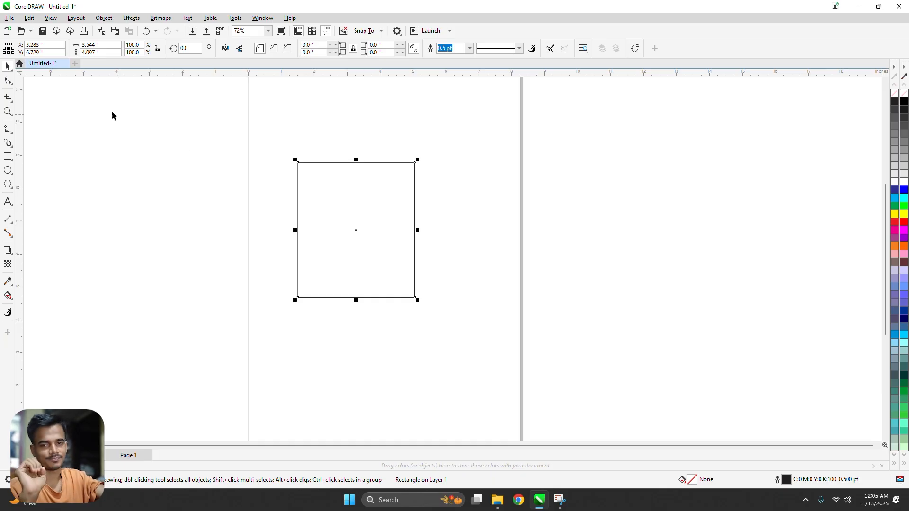
left_click(145, 183)
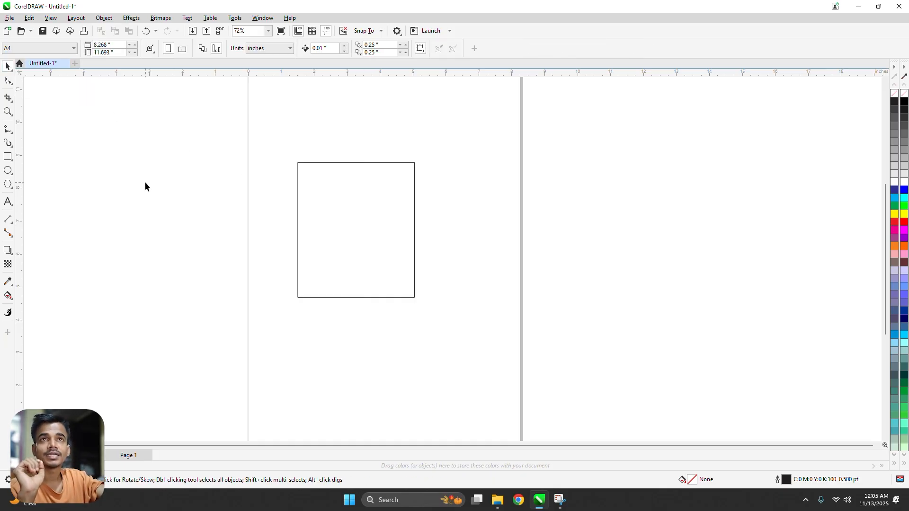
left_click(363, 230)
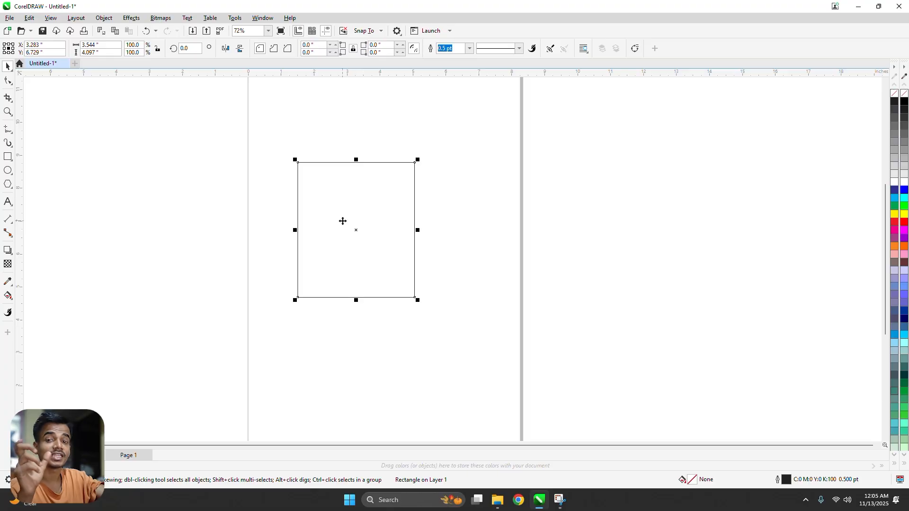
left_click_drag(347, 220, 417, 341)
left_click(10, 70)
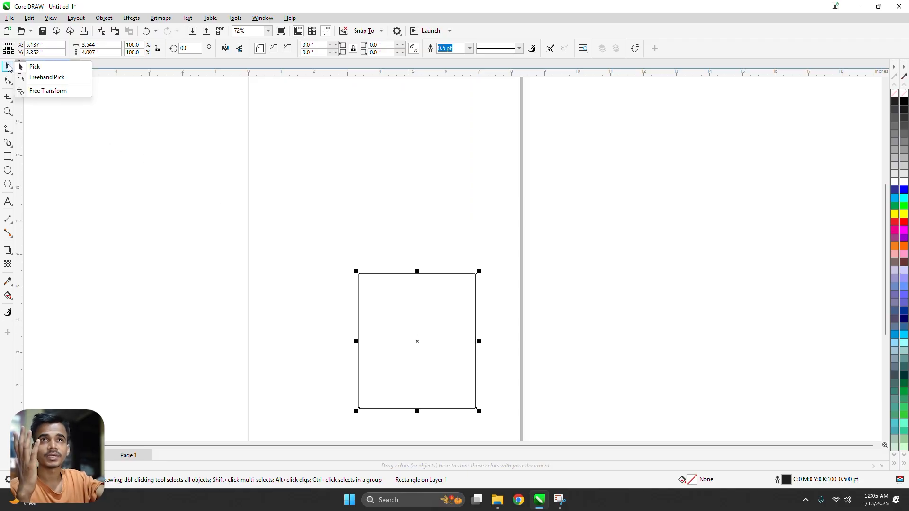
left_click(11, 81)
left_click(9, 69)
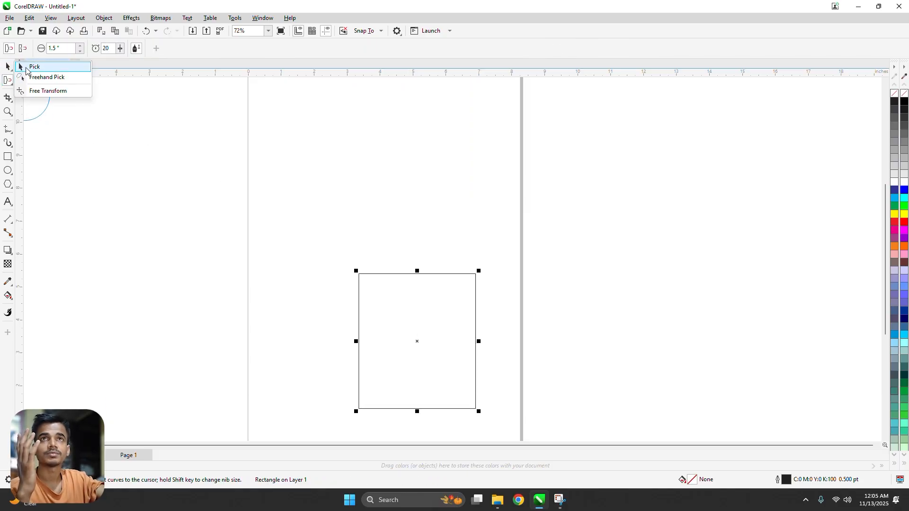
left_click(21, 65)
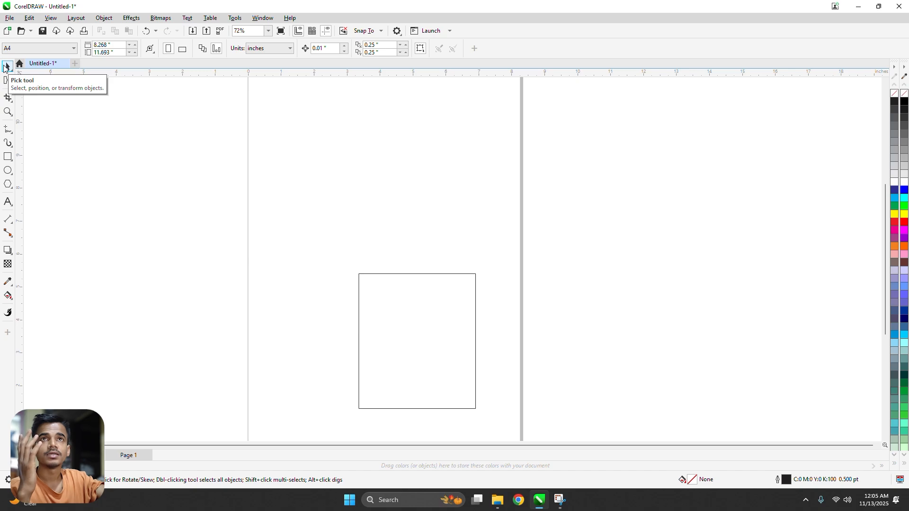
scroll(213, 170, "down", 2)
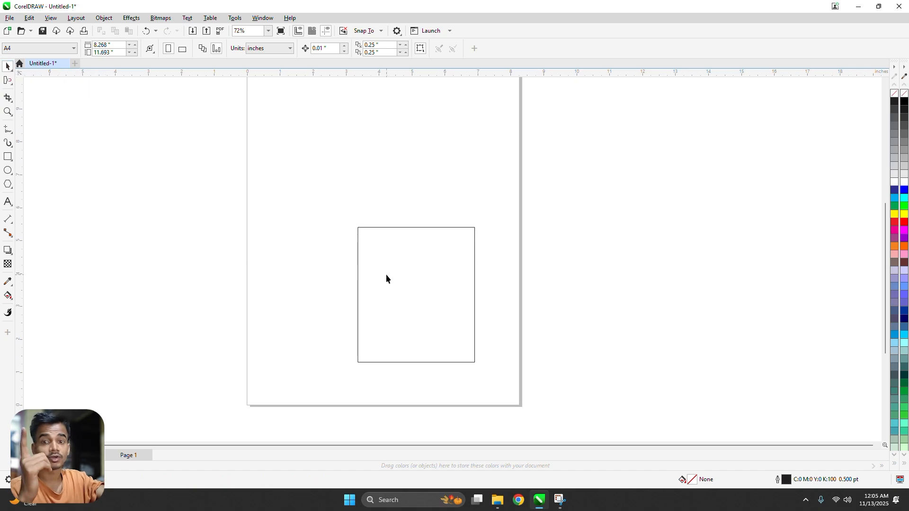
Step: Resize the rectangle to about 3.8 × 0.82 in and move it near the middle of the page
left_click(376, 254)
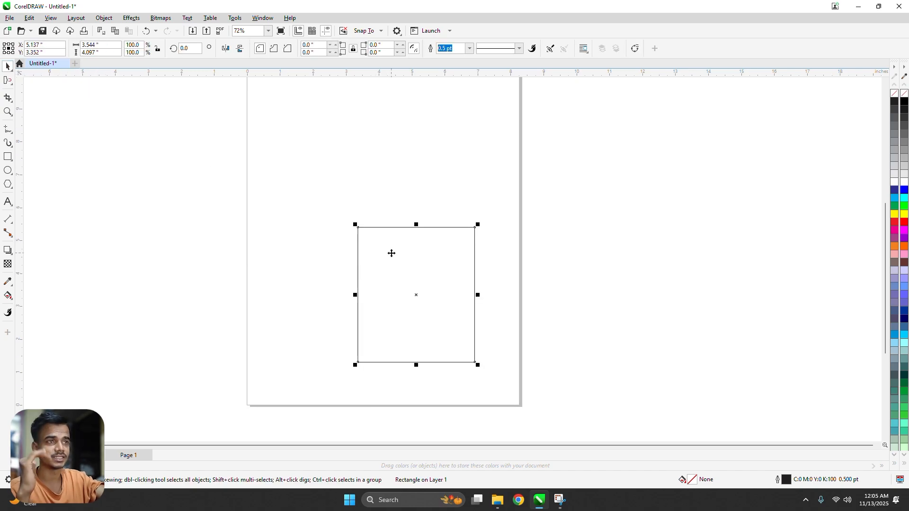
left_click_drag(392, 254, 291, 161)
left_click_drag(394, 162, 394, 296)
left_click_drag(496, 347, 759, 342)
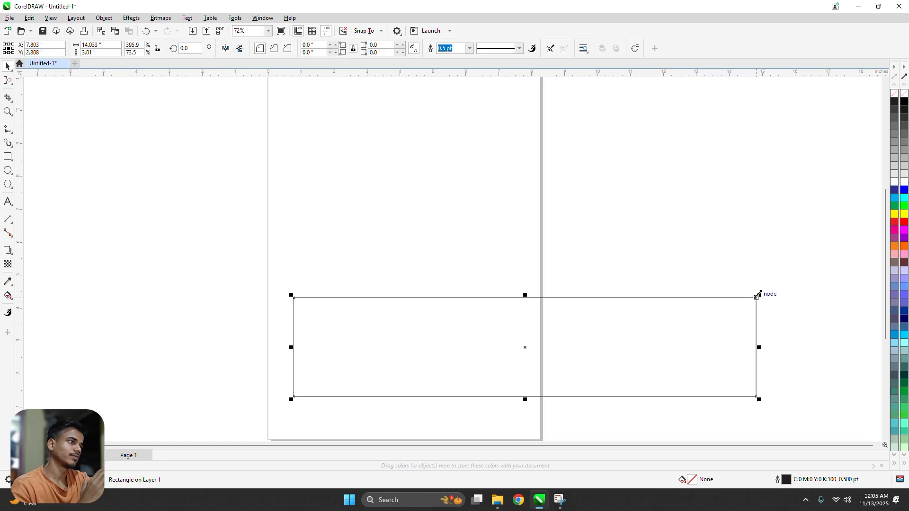
left_click_drag(757, 294, 421, 317)
scroll(418, 310, "down", 1)
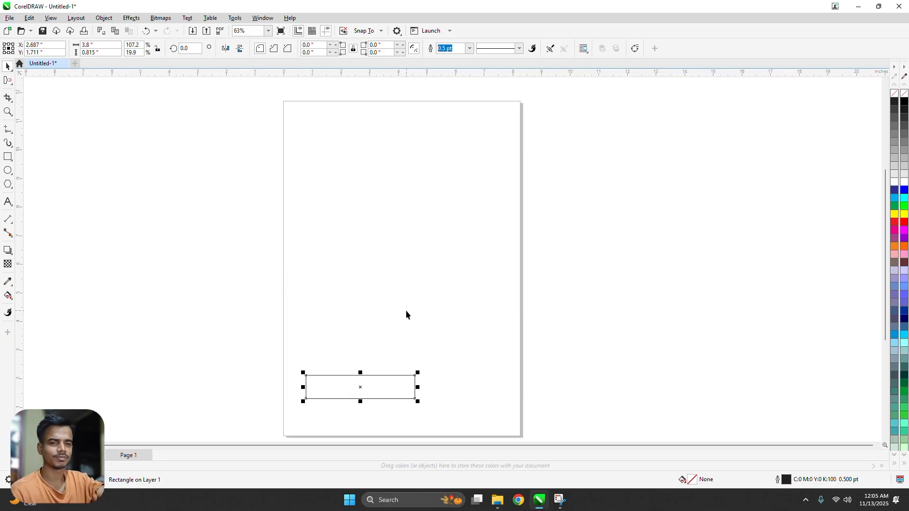
left_click_drag(391, 385, 440, 260)
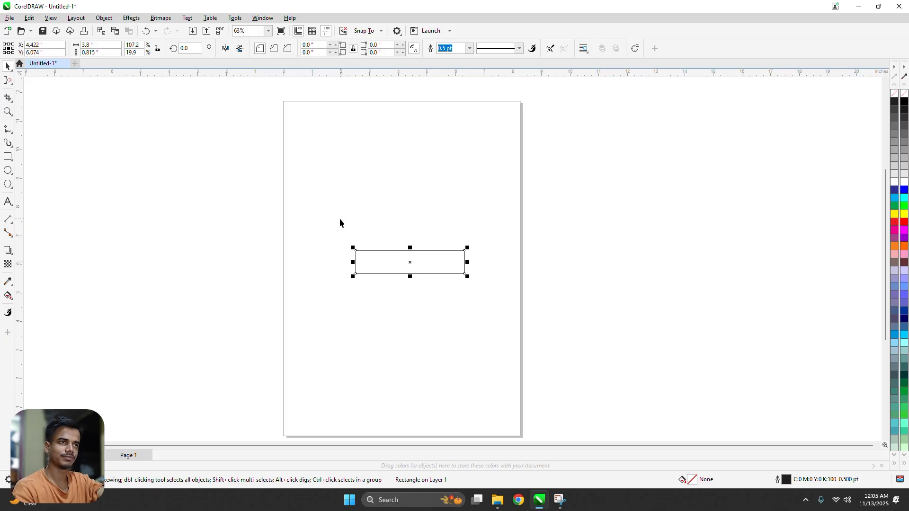
Step: Clear the selection and reselect the rectangle by enclosing it in a Pick tool marquee
left_click(7, 68)
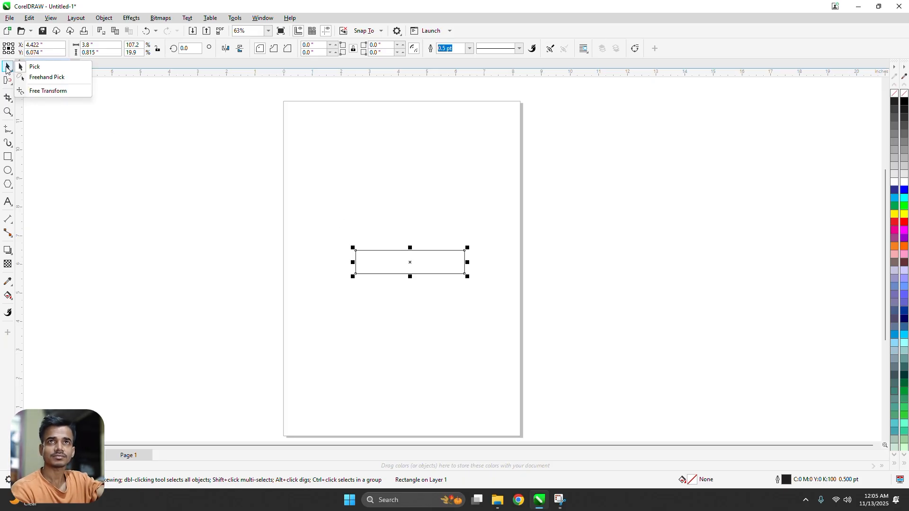
left_click(34, 67)
left_click(207, 171)
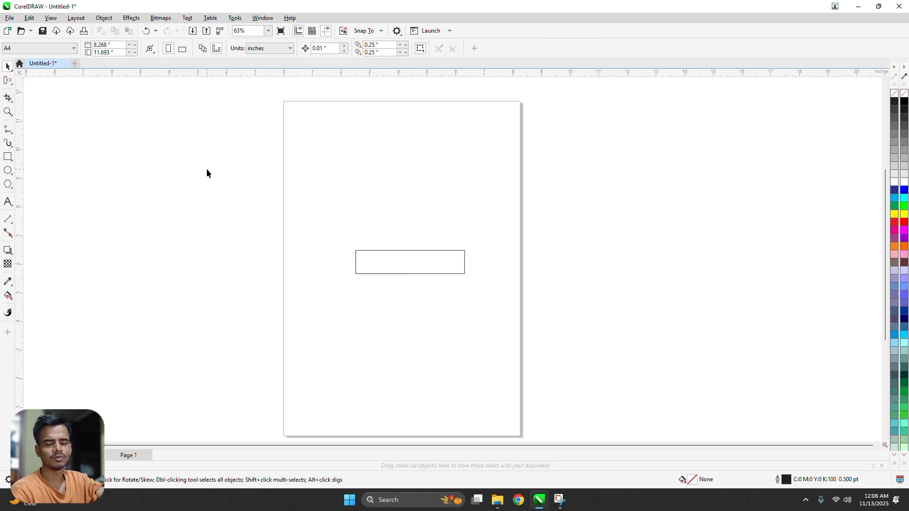
left_click_drag(207, 171, 477, 319)
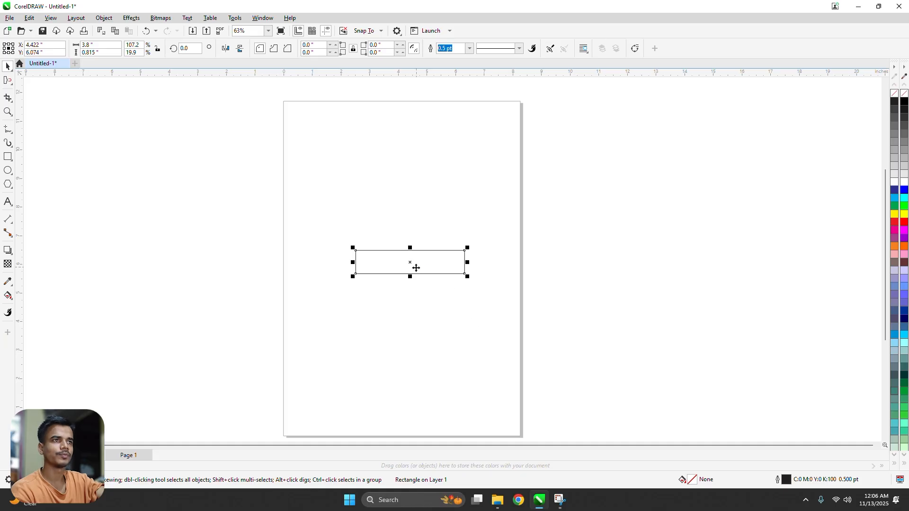
Step: Stretch the rectangle downward and resize its width to make it about 2.87 × 3.72 in
left_click_drag(410, 277, 410, 360)
left_click_drag(467, 304, 351, 280)
scroll(325, 289, "up", 2)
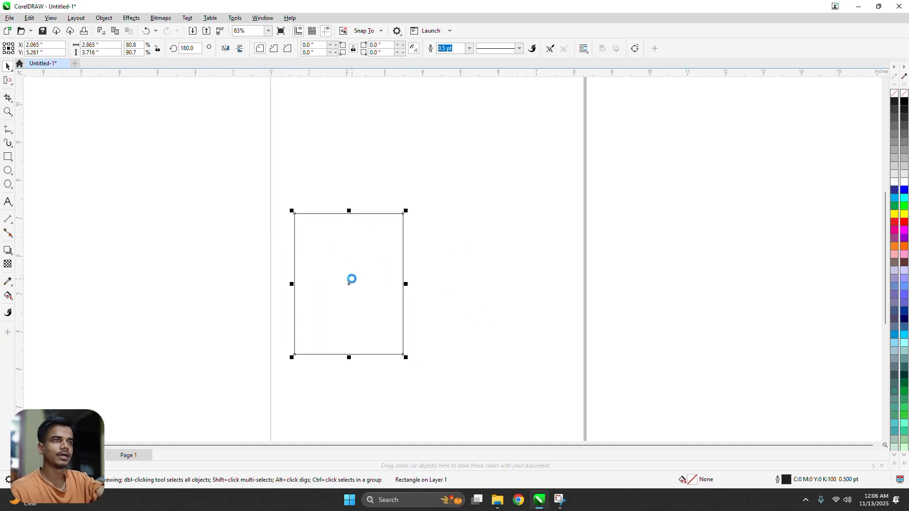
Step: Center the rectangle on the page and keep it selected
key("p")
scroll(406, 268, "up", 1)
scroll(431, 251, "up", 1)
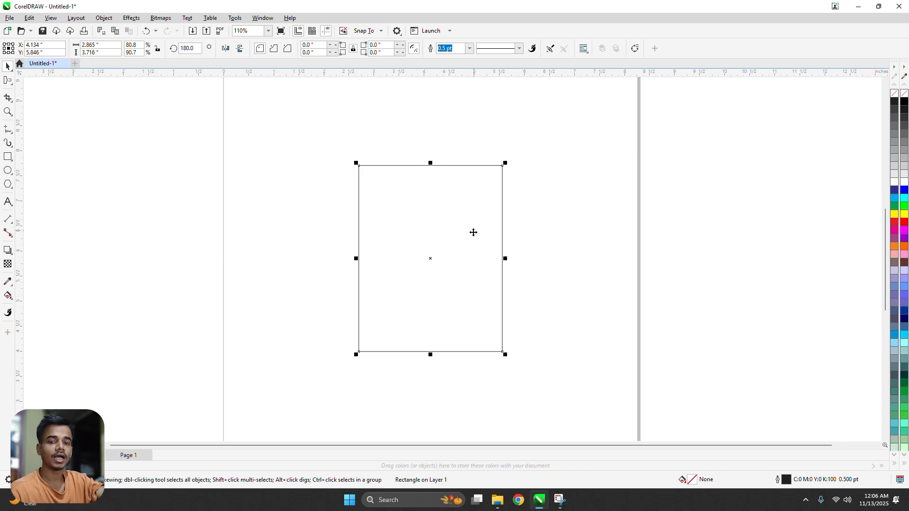
left_click(521, 261)
left_click(465, 226)
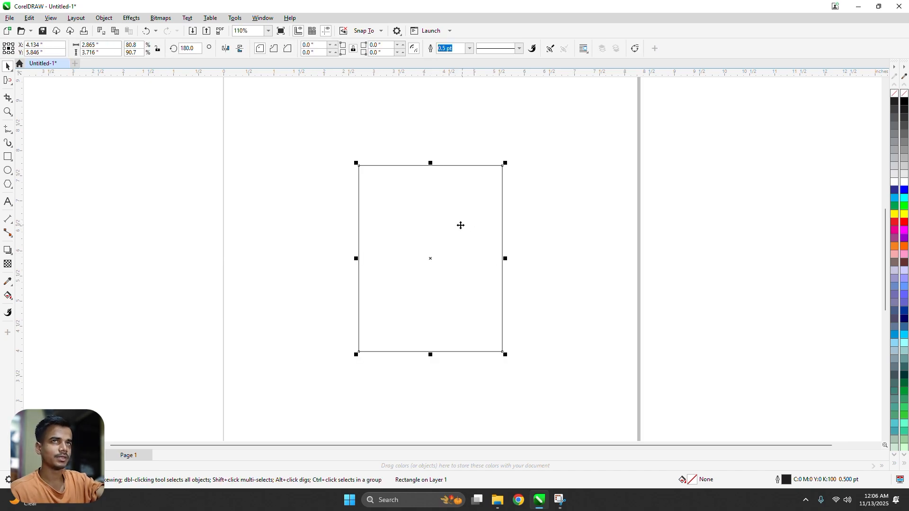
Step: Enlarge the rectangle proportionally from its center to about 3.87 × 5.02 in
scroll(413, 265, "down", 2)
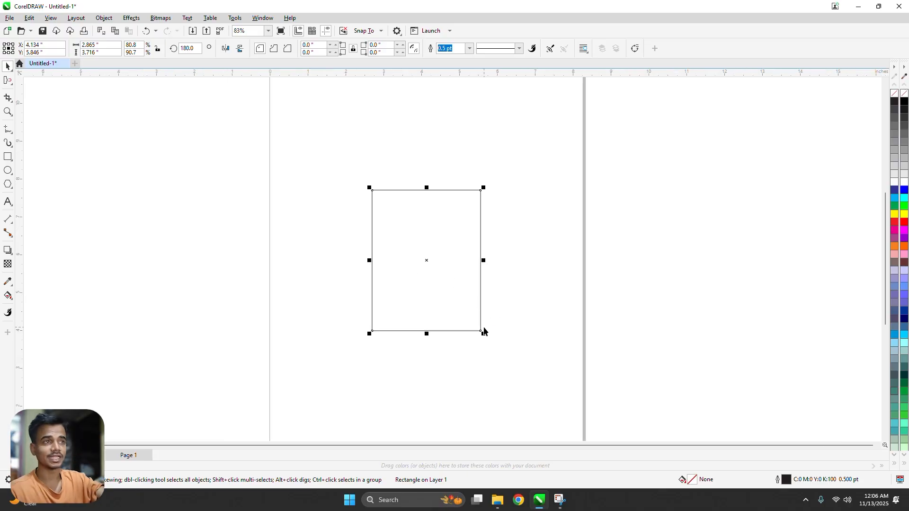
left_click_drag(483, 334, 512, 363)
scroll(435, 327, "down", 1)
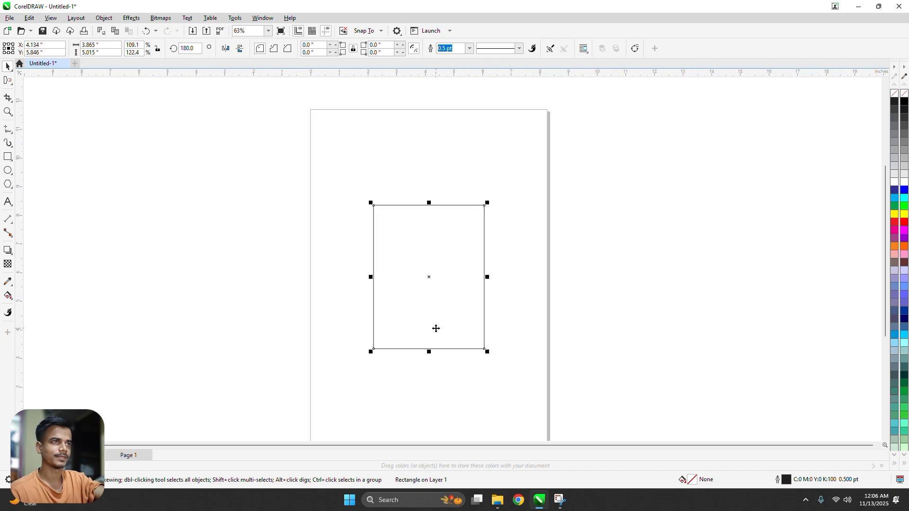
Step: Try widening the rectangle by pulling out its right side, and undo the change
left_click_drag(485, 278, 613, 277)
key("ctrl+z")
Step: Set the rectangle's width to exactly 2 inches
scroll(435, 275, "up", 1)
left_click_drag(434, 274, 399, 240)
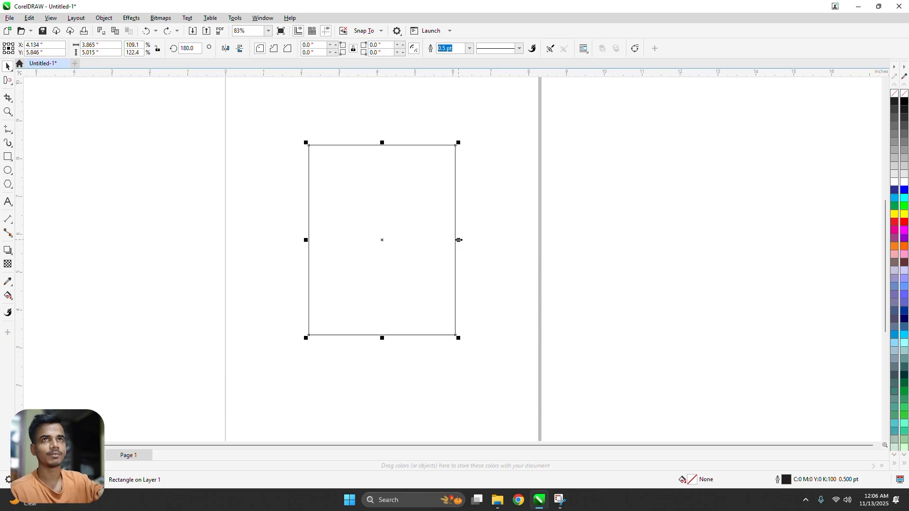
left_click(110, 45)
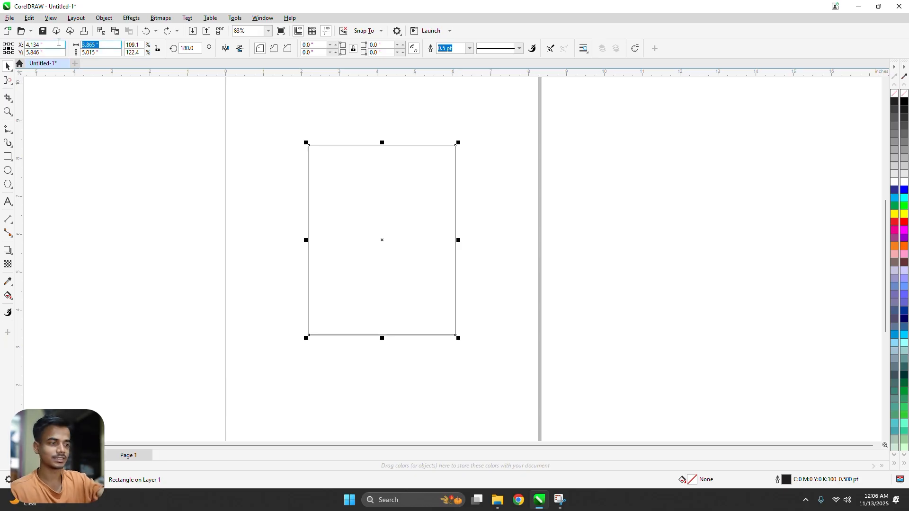
type("2")
key("Return")
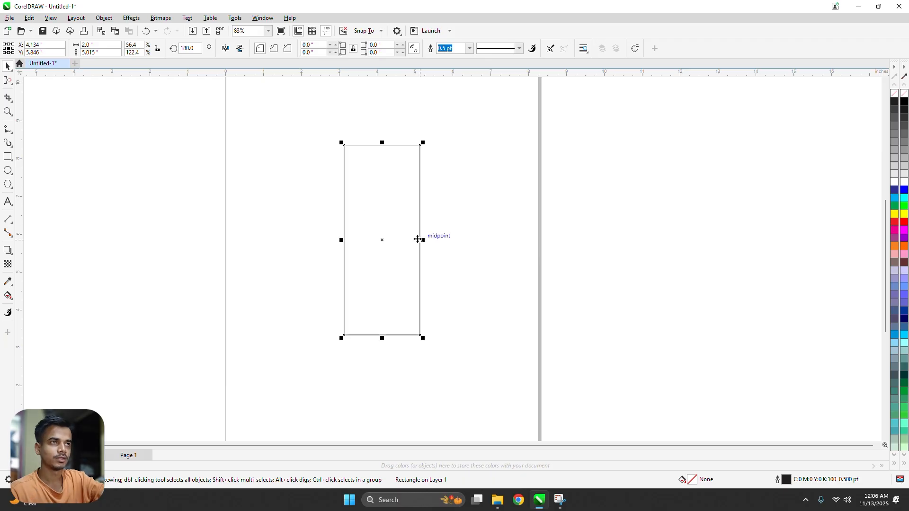
left_click_drag(424, 239, 423, 239)
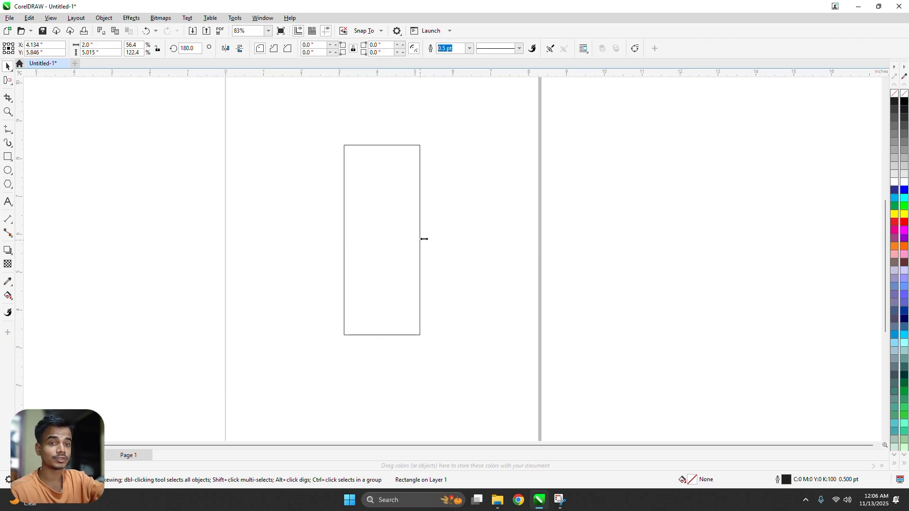
Step: Try stretching the rectangle's right side to a width of 4 inches, undo the change and deselect the rectangle
left_click_drag(424, 239, 476, 237)
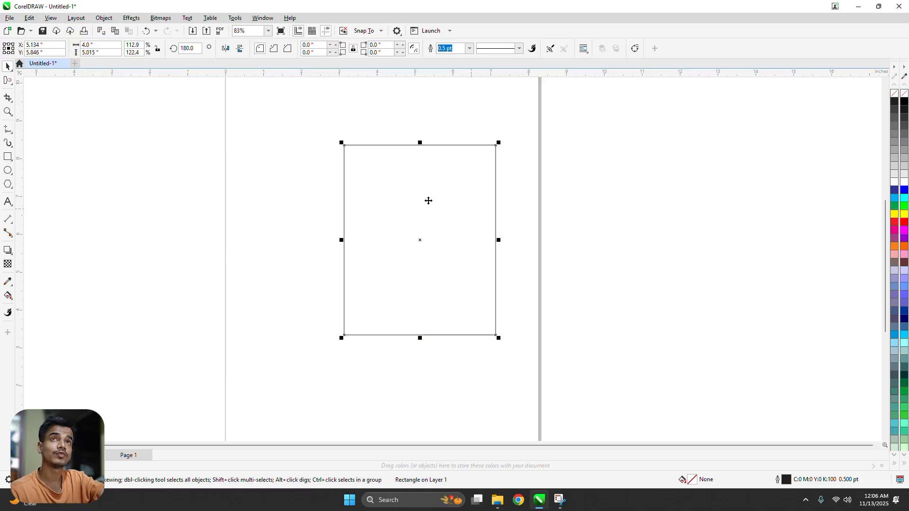
key("ctrl+z")
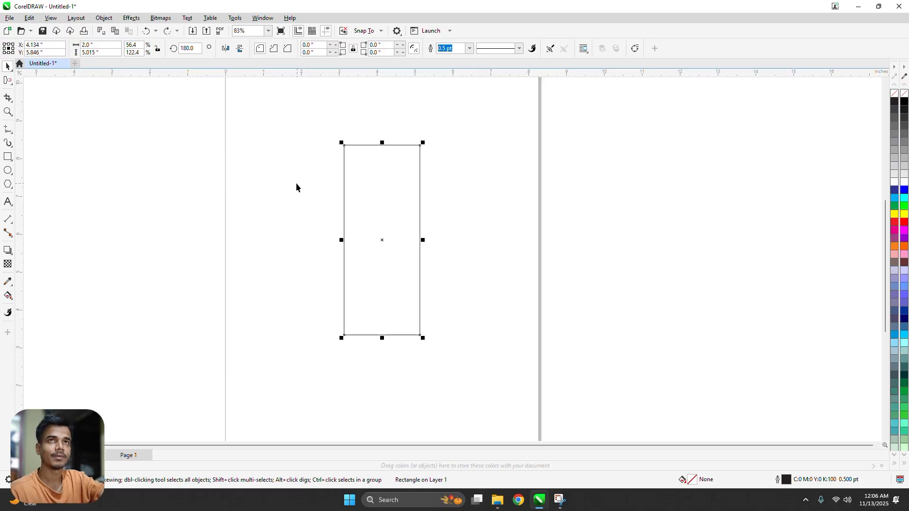
left_click(296, 182)
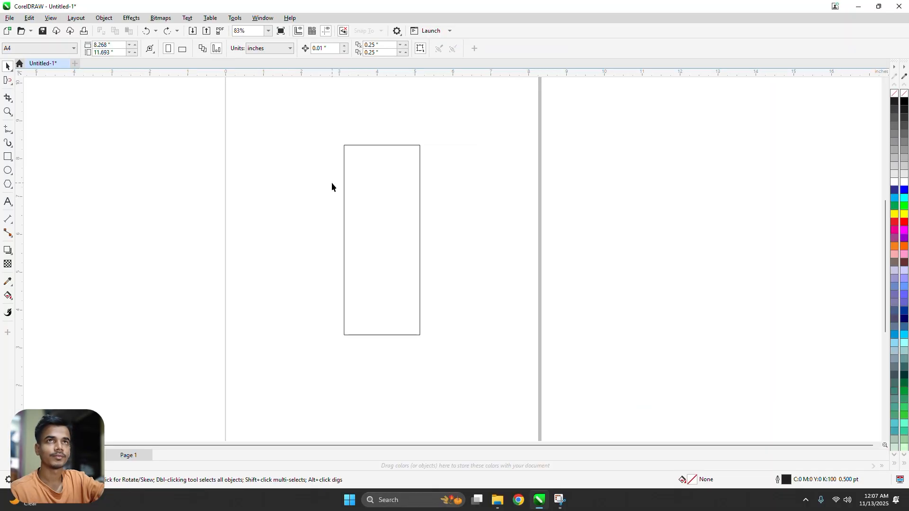
Step: Select the rectangle and stretch its right side outward to double the width to 4 inches, keeping the left side in place
left_click(345, 182)
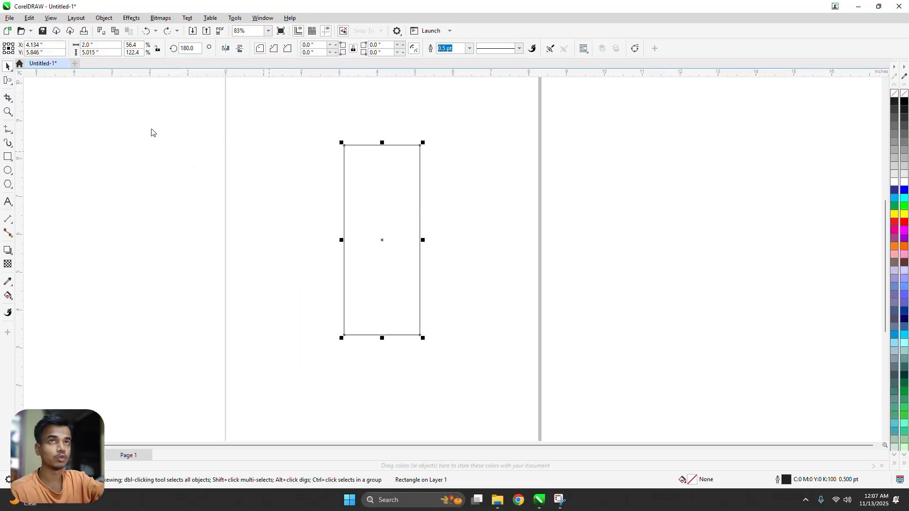
left_click(583, 288)
left_click(344, 159)
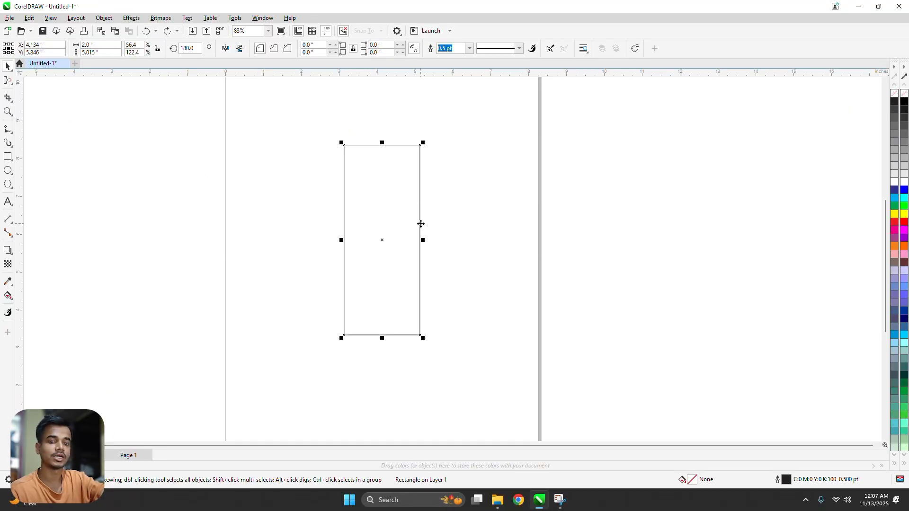
left_click_drag(423, 259, 492, 227)
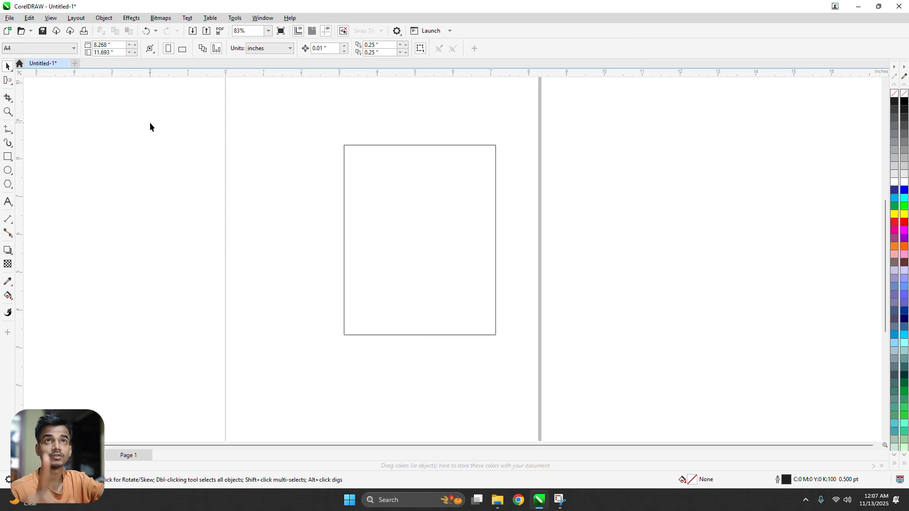
Step: Move the rectangle across the page's right edge, and bring it back onto the upper half of the page
left_click(354, 145)
scroll(288, 163, "down", 3)
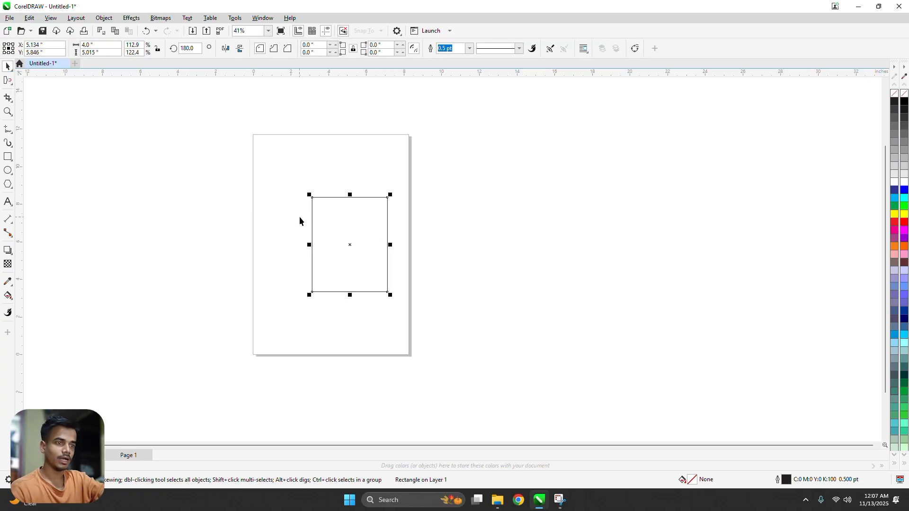
left_click_drag(318, 233, 405, 218)
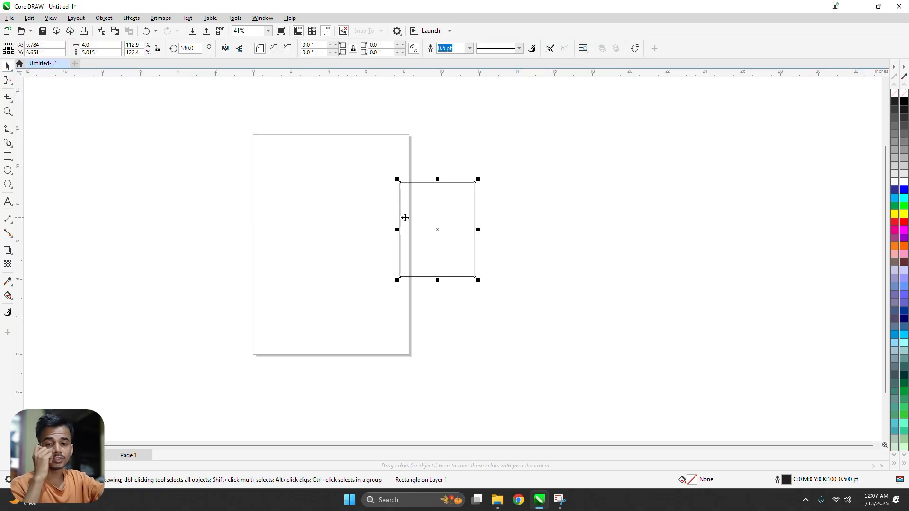
scroll(290, 246, "up", 1)
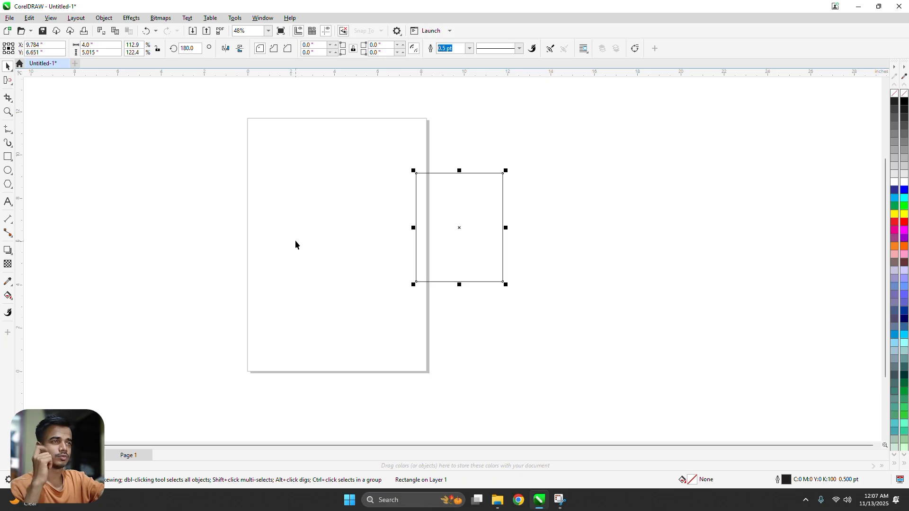
left_click_drag(460, 227, 338, 186)
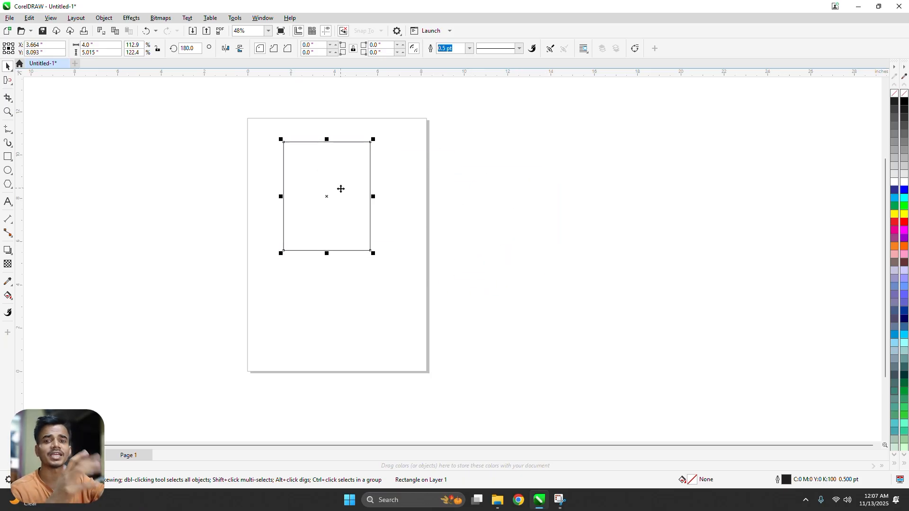
Step: Move the rectangle far outside the page to the upper right, and center it on the page with the centering command
scroll(339, 186, "down", 3)
scroll(287, 191, "up", 5)
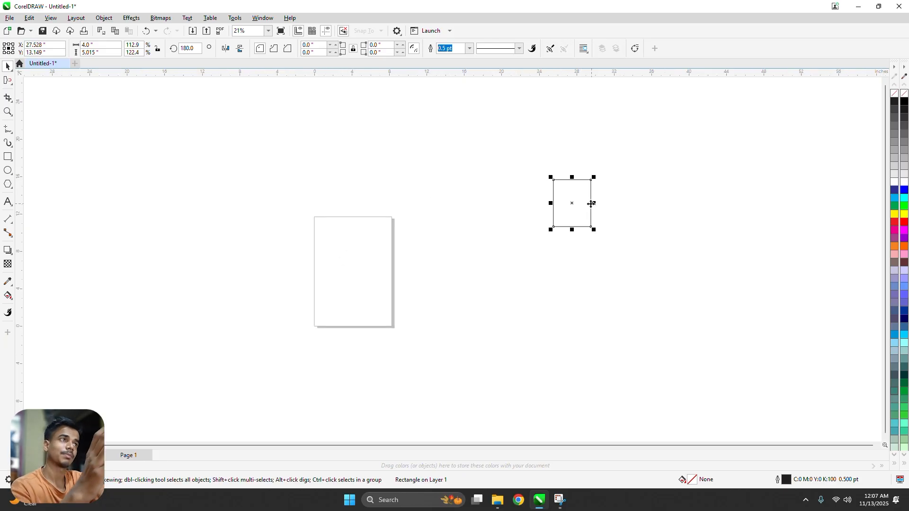
scroll(572, 203, "down", 2)
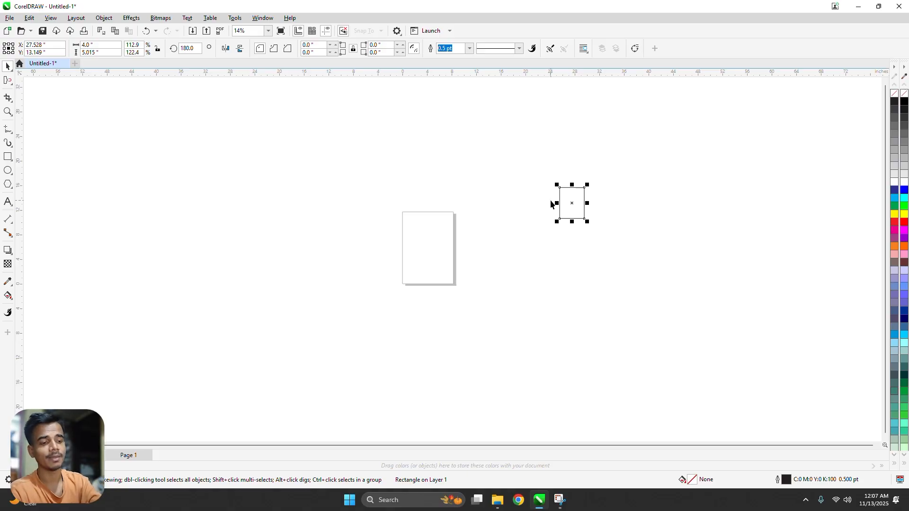
key("p")
key("Escape")
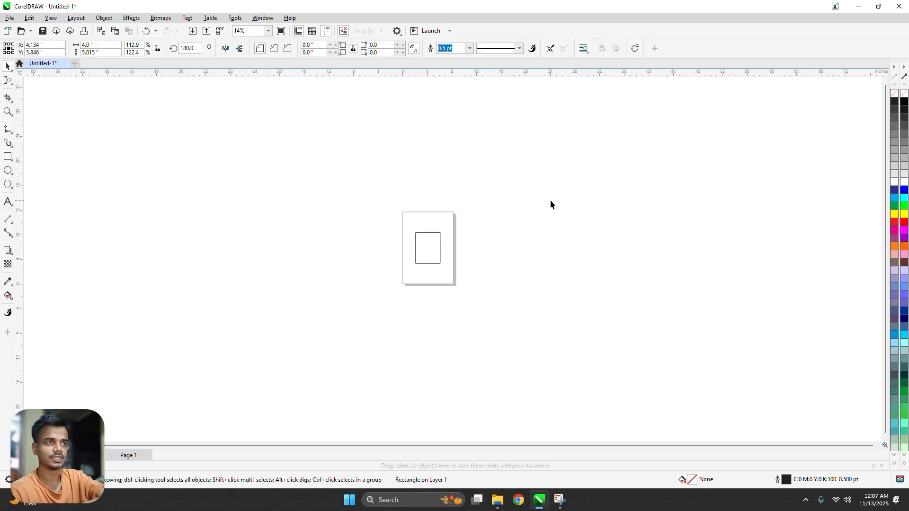
Step: Select the rectangle on the page and fill it with red
left_click(437, 255)
scroll(436, 255, "up", 1)
mouse_move(436, 255)
left_mouse_down()
mouse_move(318, 265)
mouse_move(430, 246)
left_mouse_up()
scroll(317, 264, "up", 1)
left_click(905, 222)
Step: Move the red rectangle off the right side of the page, and center it on the page again
left_click(475, 254)
left_click(466, 250)
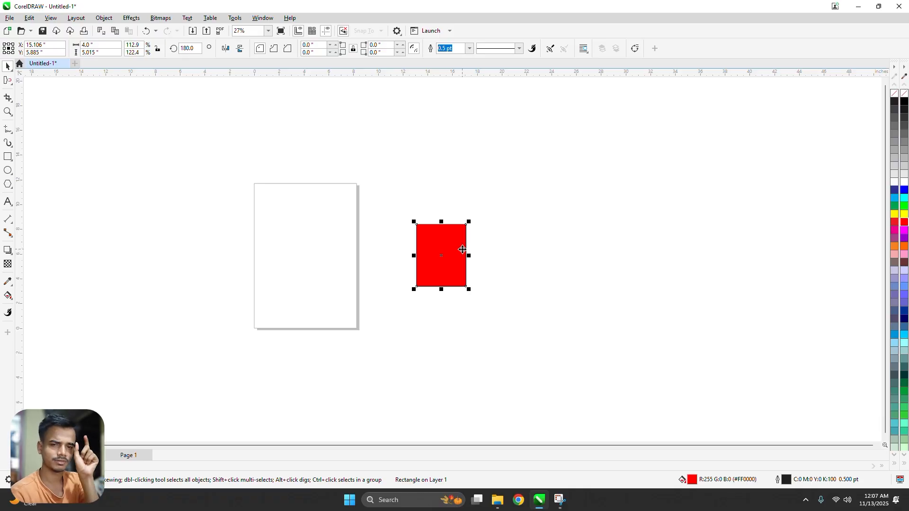
key("p")
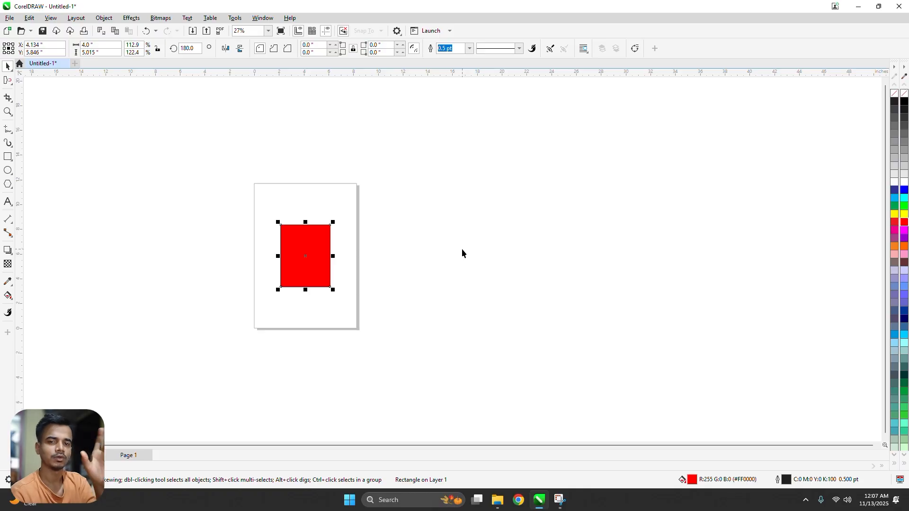
Step: Move the red rectangle out to the right of the page and place two duplicates of it in the empty area there
left_click_drag(302, 259, 525, 257)
right_click(525, 257)
left_click_drag(527, 252, 454, 290)
right_click(454, 290)
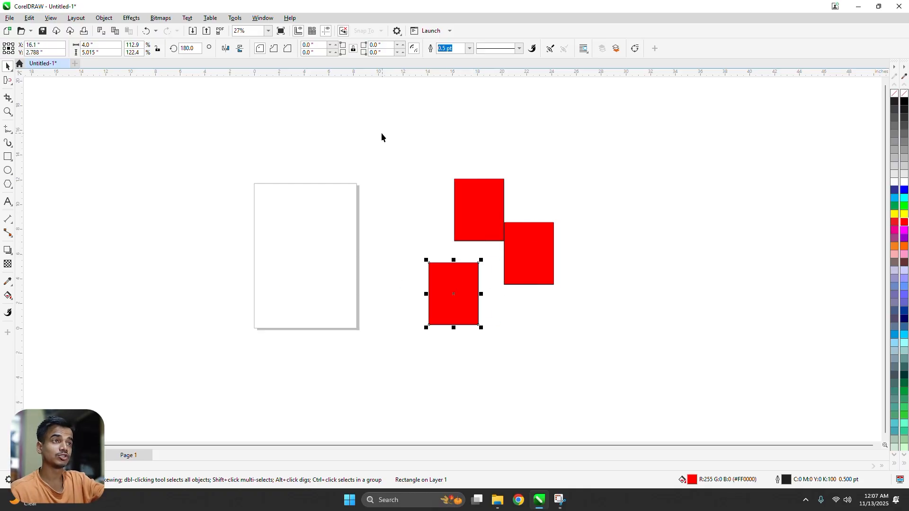
Step: Fill the rightmost rectangle with magenta and reduce its height to about half by raising its lower side
left_click_drag(381, 133, 676, 377)
left_click(538, 256)
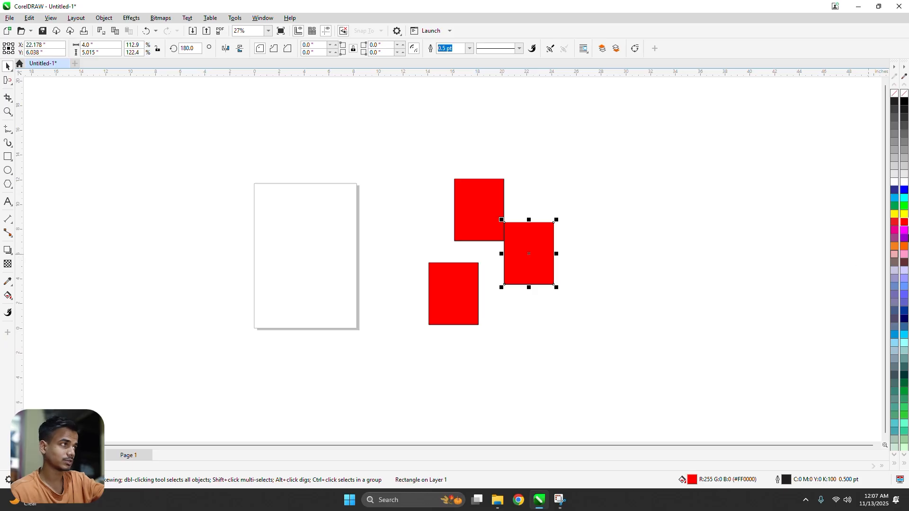
left_click(904, 230)
left_click_drag(529, 287, 529, 253)
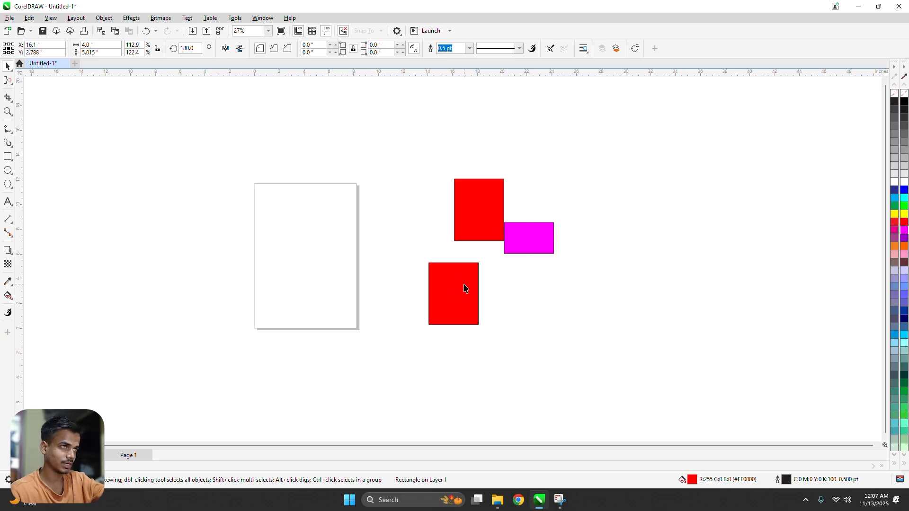
Step: Flatten the lowest rectangle to a strip about 0.68 in high by lowering its upper side, and fill it with green
left_click(461, 277)
left_click_drag(457, 260, 473, 327)
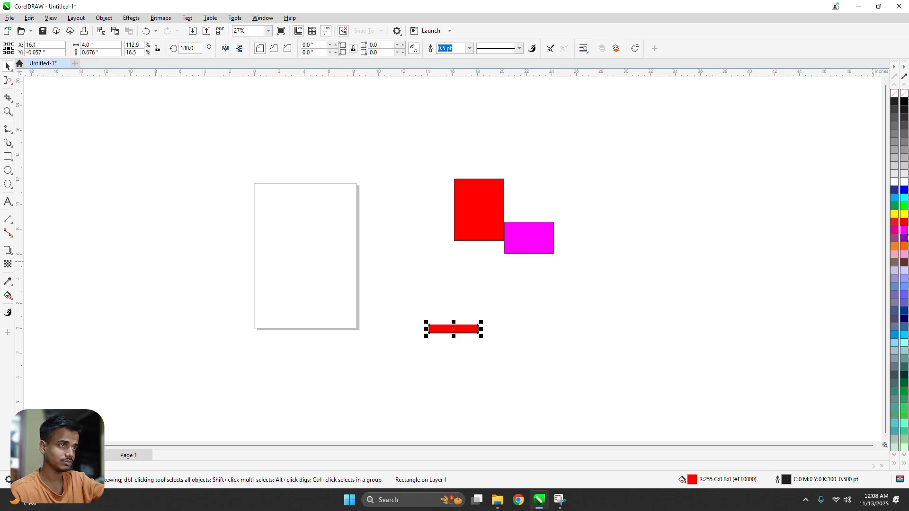
left_click(905, 210)
Step: Select all three colored rectangles together and center them on the page
left_click_drag(362, 116, 697, 412)
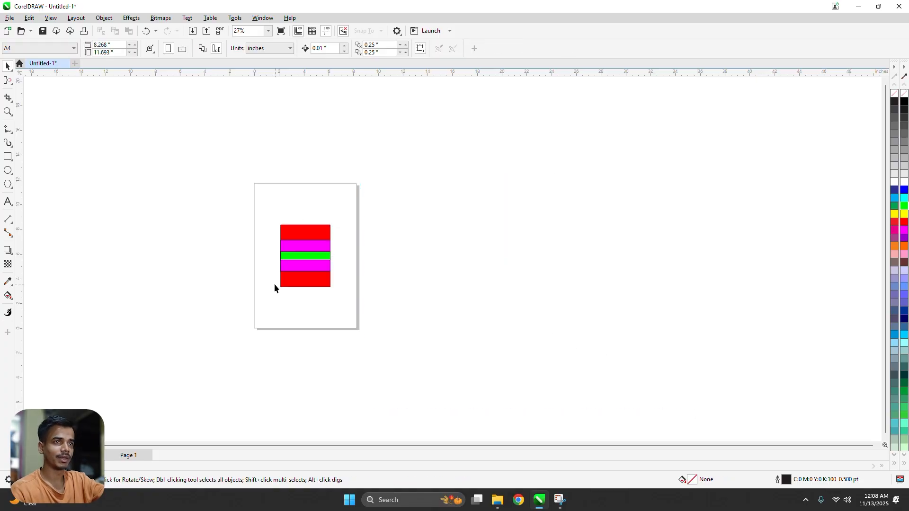
scroll(325, 247, "up", 3)
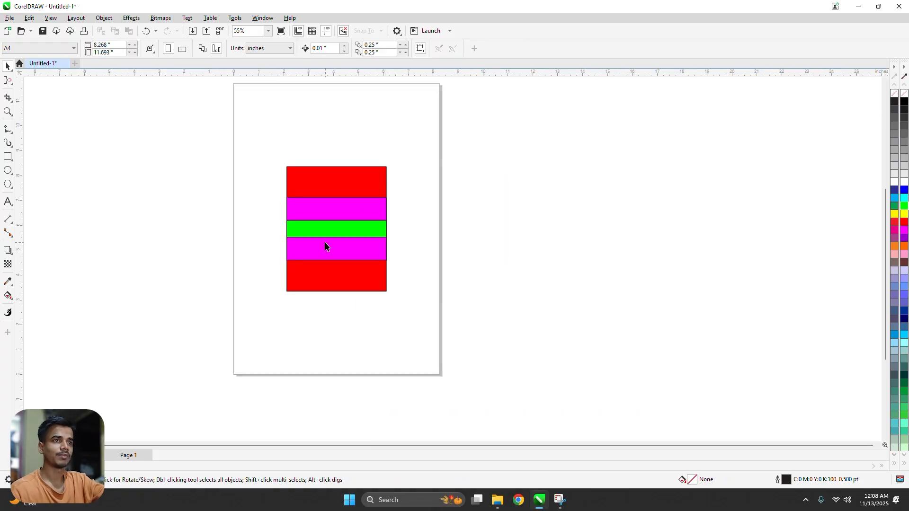
scroll(333, 234, "up", 1)
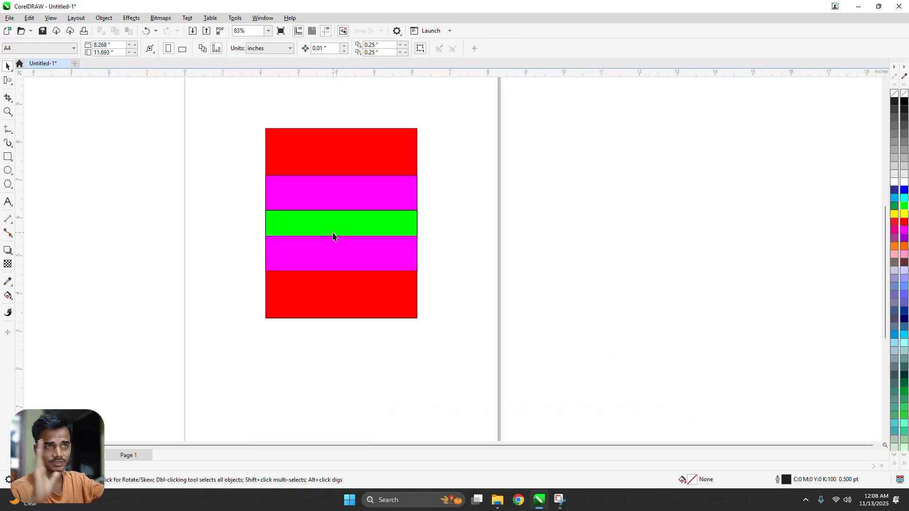
Step: Select the green, magenta and red rectangles in turn to inspect how they are stacked on the page
left_click(334, 230)
scroll(335, 229, "up", 2)
scroll(340, 226, "down", 3)
left_click(348, 195)
left_click(347, 161)
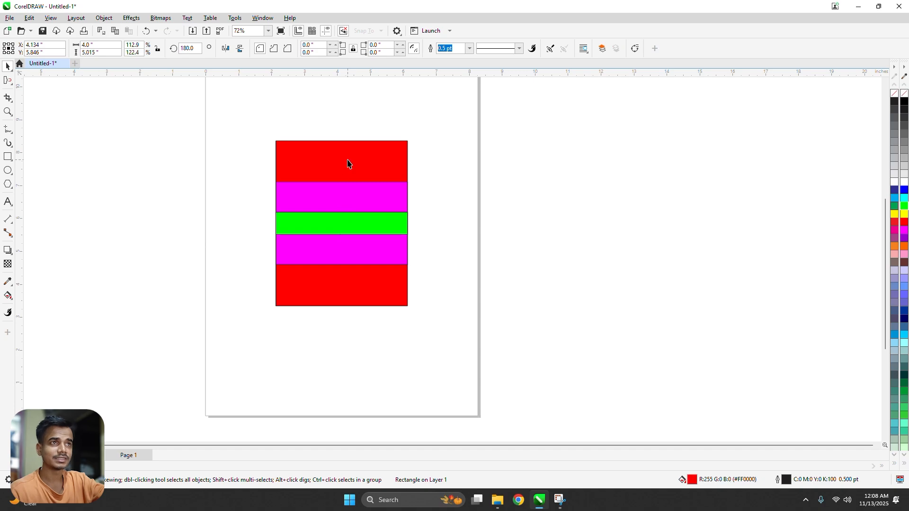
Step: Select all objects in the document and delete them to leave an empty page
key("ctrl+a")
scroll(429, 216, "down", 1)
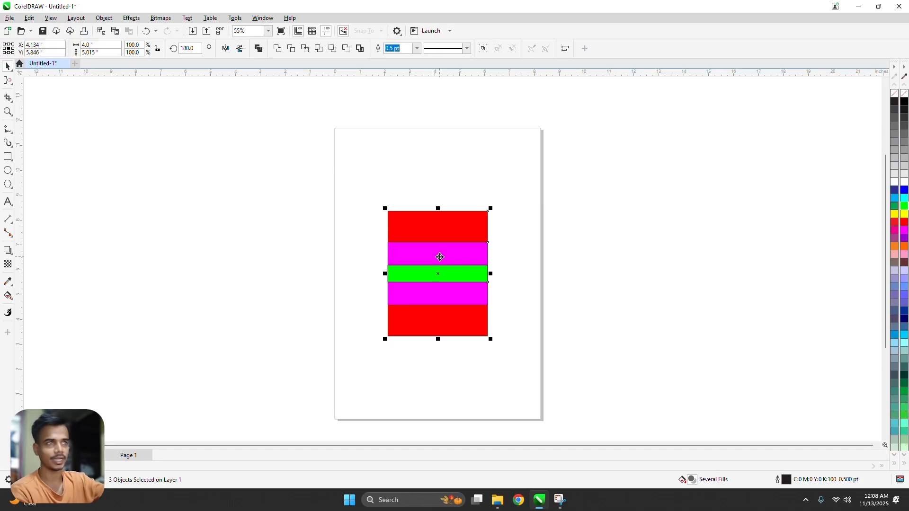
key("Delete")
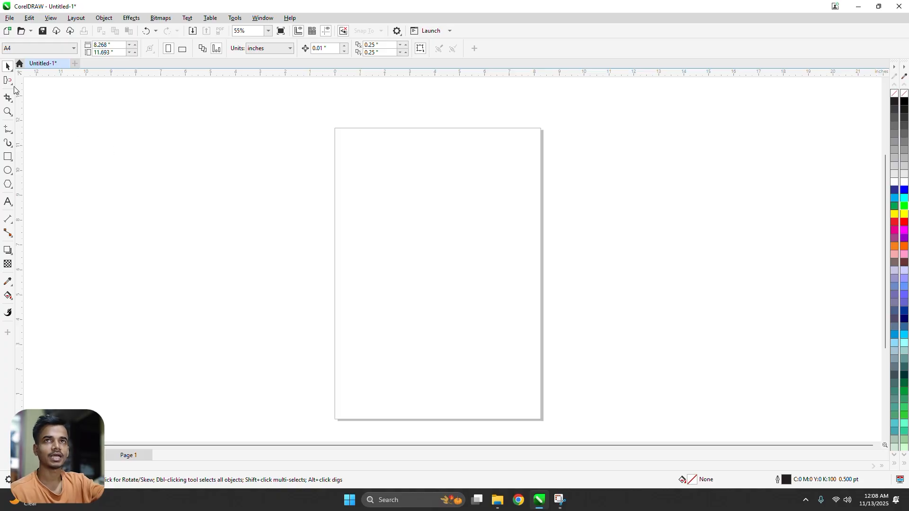
Step: Switch to the Freehand Pick tool, return to the Pick tool, and pull a rectangular selection marquee across the empty page
left_click(8, 68)
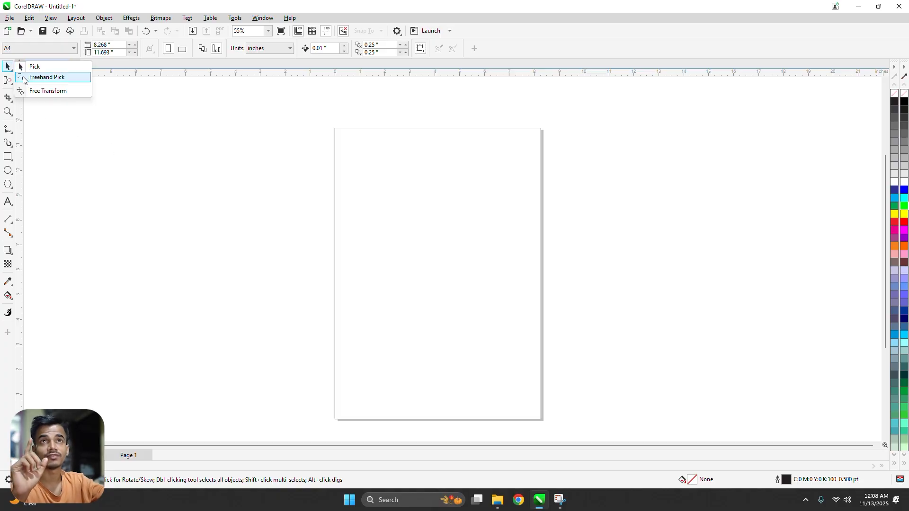
left_click(23, 78)
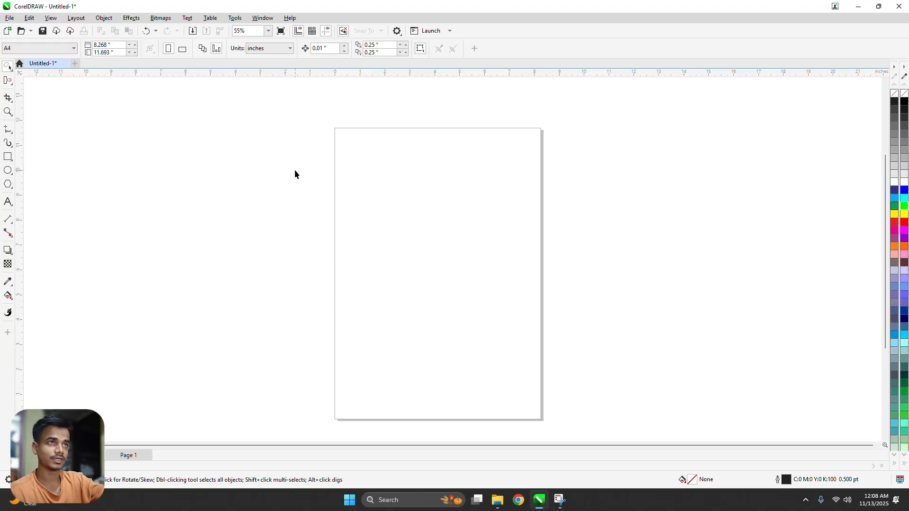
left_click(6, 65)
left_click(25, 67)
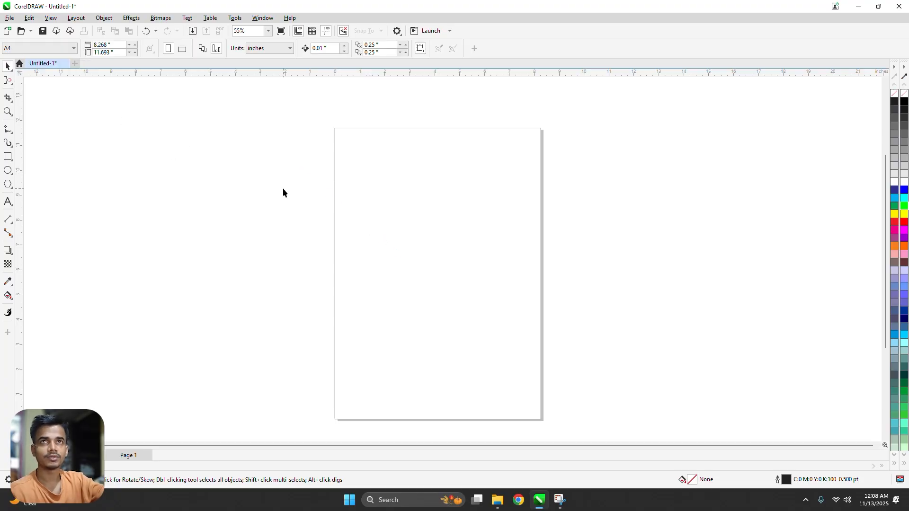
left_click_drag(275, 119, 587, 374)
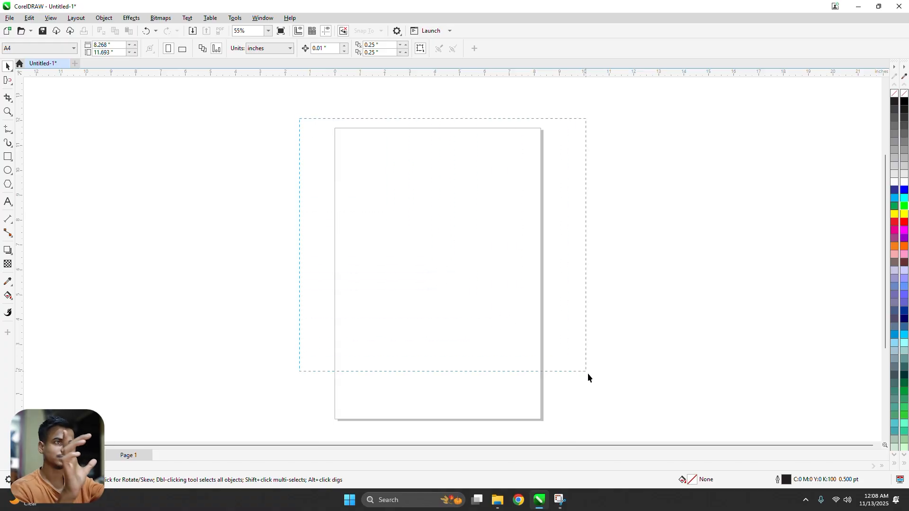
Step: Activate the Freehand Pick tool, and draw a square of about 3.61 × 3.61 in to the right of the page
left_click(8, 66)
left_click(23, 78)
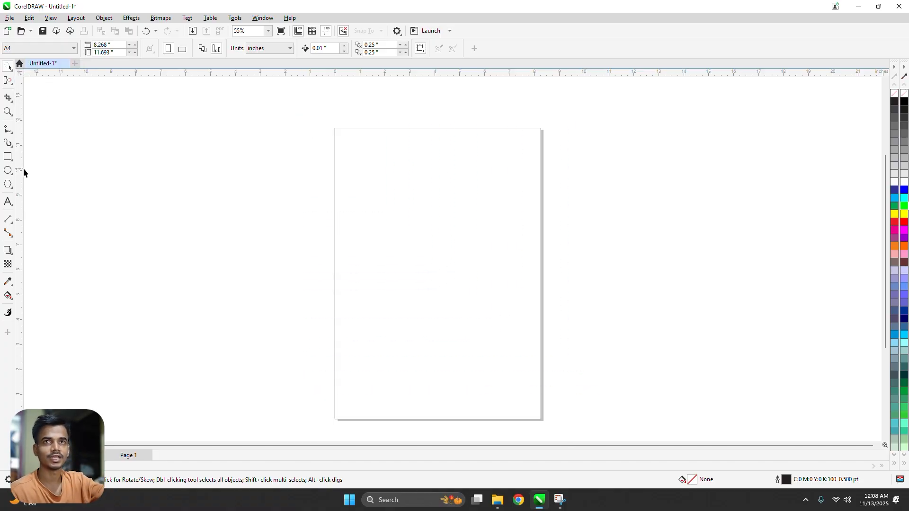
left_click(8, 156)
left_click_drag(573, 182, 663, 272)
Step: Move the square farther right into the empty area, to about X 18.03 in and Y 7.11 in
left_click_drag(630, 212, 426, 230)
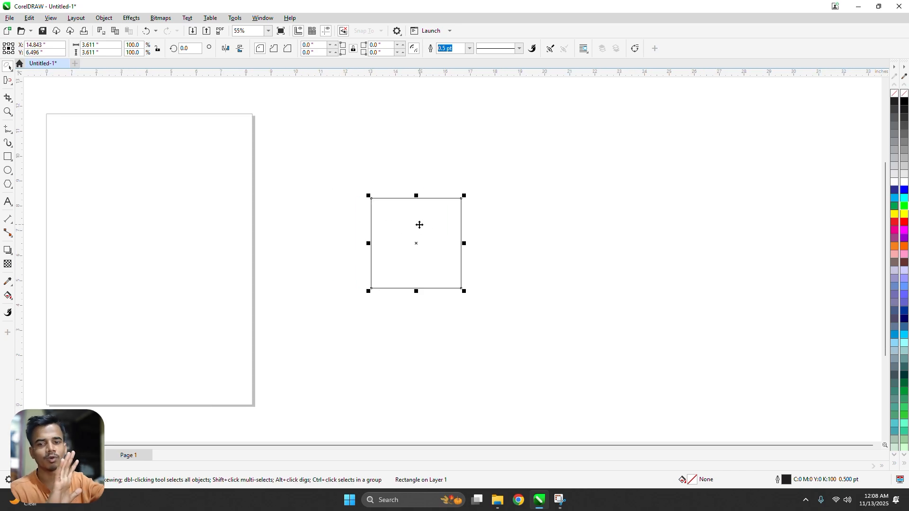
scroll(417, 226, "up", 1)
left_click_drag(414, 229, 457, 221)
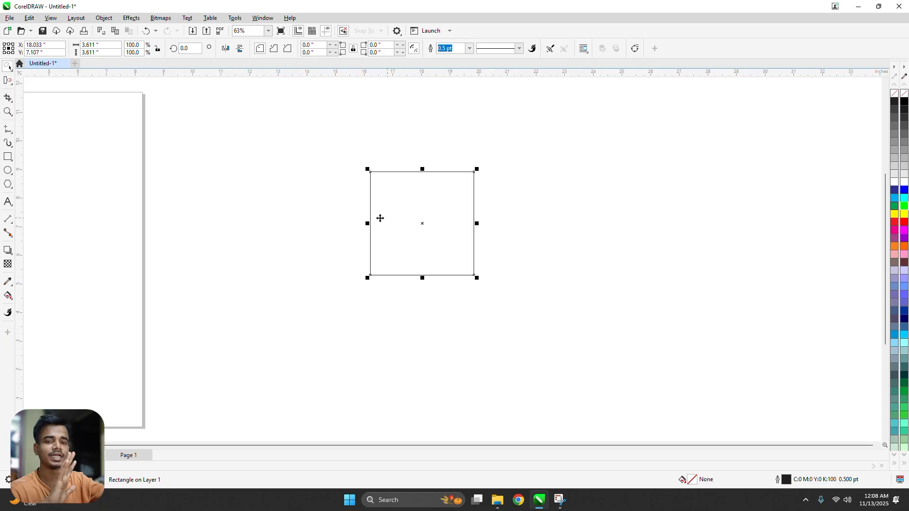
scroll(380, 217, "up", 1)
Step: Select the square with a rectangular marquee using the Pick tool, and deselect it
left_click(368, 199)
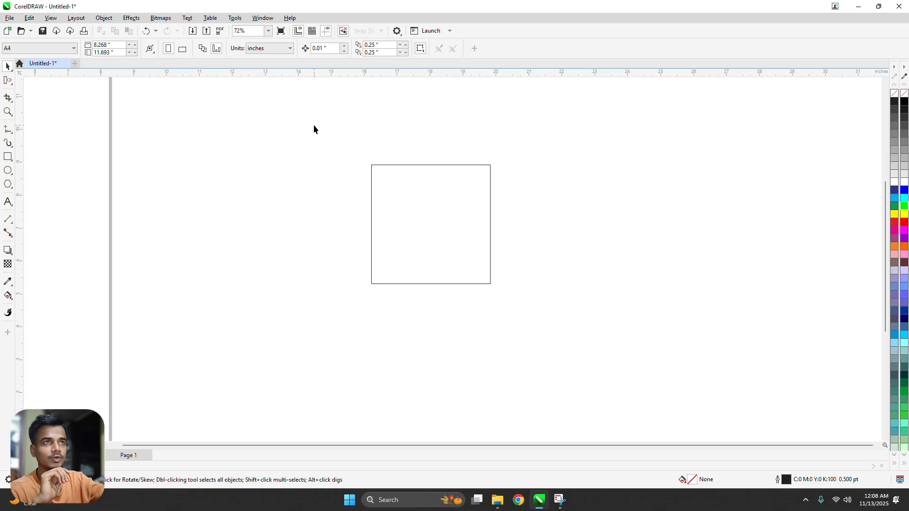
left_click_drag(546, 360, 547, 360)
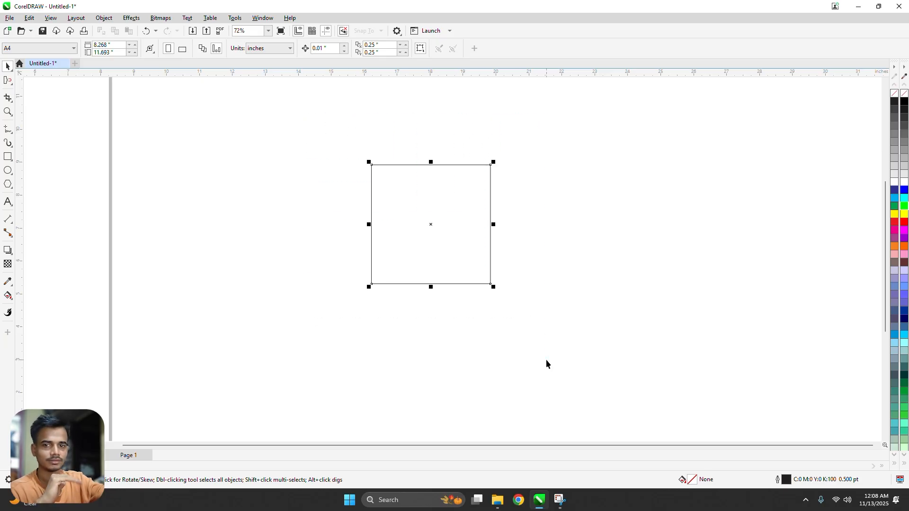
left_click(546, 364)
Step: Activate the Freehand Pick tool, and select the square by tracing a freehand marquee around it
left_click(8, 68)
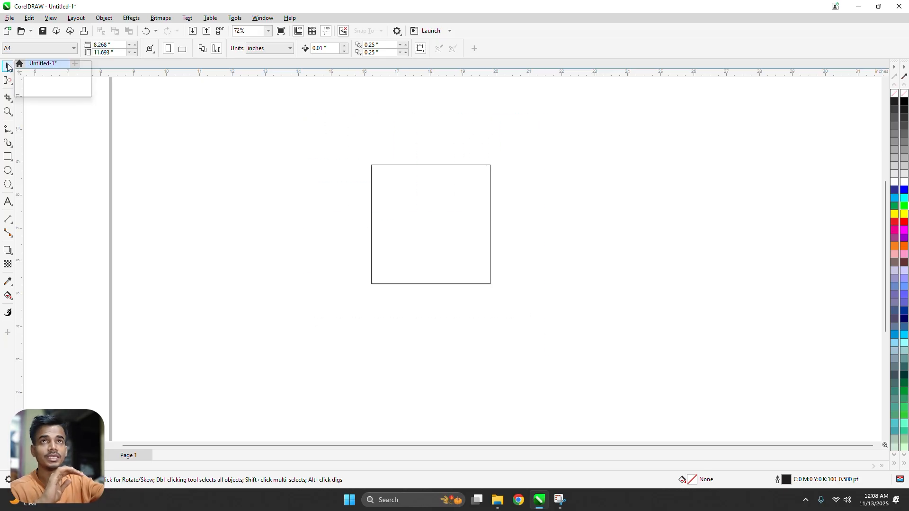
left_click(26, 80)
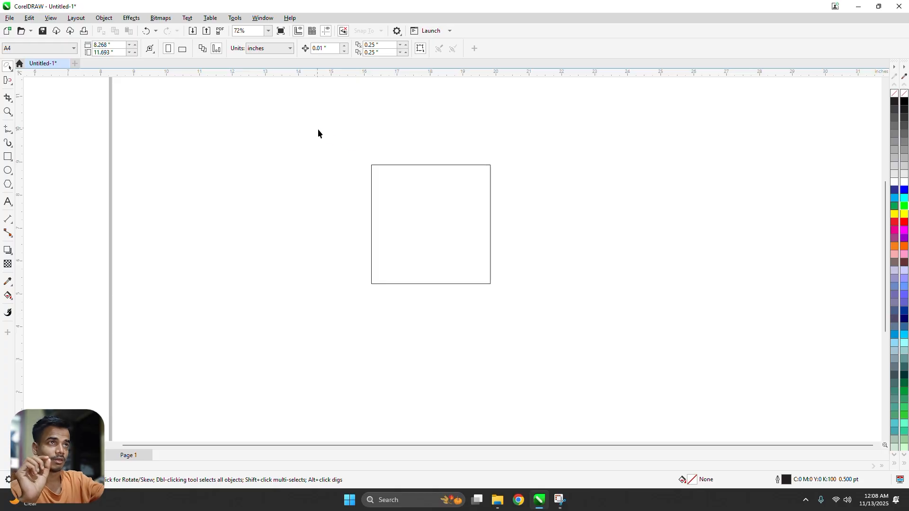
mouse_move(317, 129)
left_mouse_down()
mouse_move(531, 356)
mouse_move(355, 161)
left_mouse_up()
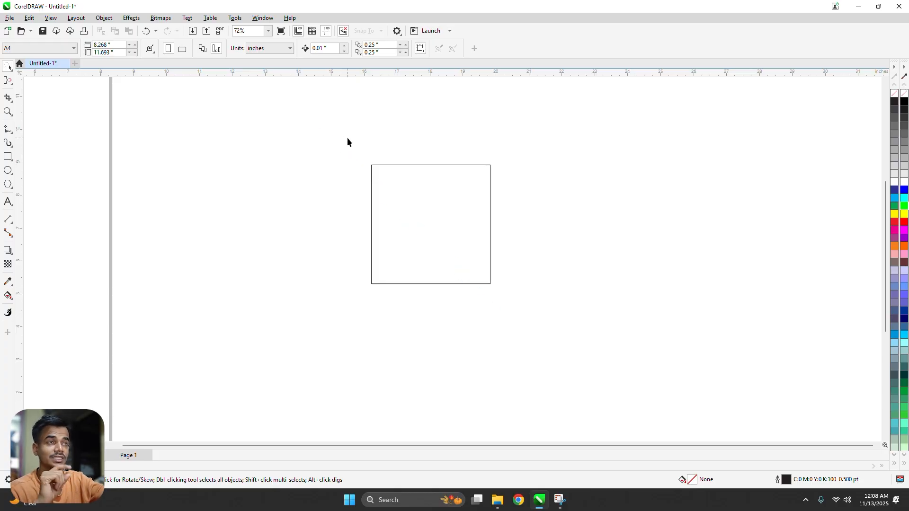
mouse_move(347, 146)
left_mouse_down()
mouse_move(351, 267)
mouse_move(362, 296)
mouse_move(411, 325)
mouse_move(531, 327)
mouse_move(562, 215)
mouse_move(527, 157)
mouse_move(424, 132)
mouse_move(354, 145)
left_mouse_up()
left_click(336, 163)
left_click(389, 179)
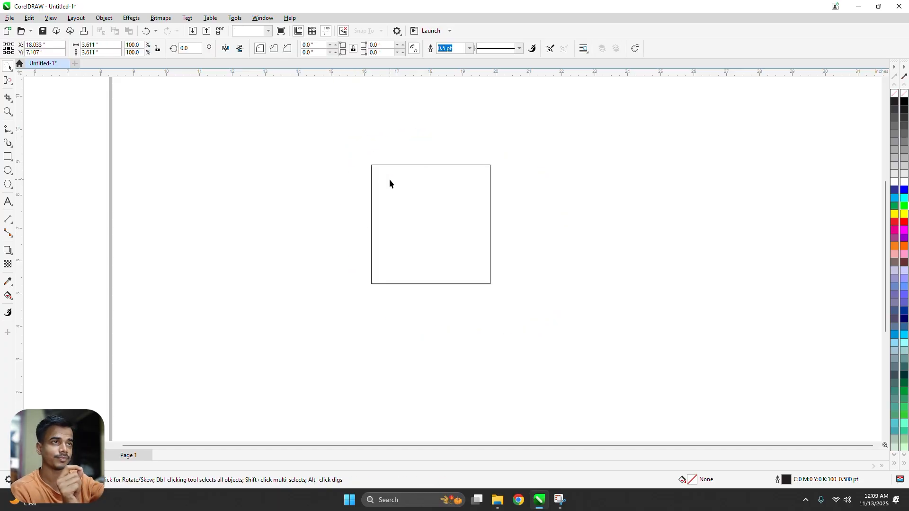
Step: Trace further irregular freehand marquees around the whole square, and clear the selection
left_click_drag(338, 182, 328, 299)
mouse_move(511, 313)
left_mouse_down()
mouse_move(503, 247)
mouse_move(350, 196)
mouse_move(358, 295)
mouse_move(381, 305)
mouse_move(501, 306)
mouse_move(515, 294)
mouse_move(520, 254)
left_mouse_up()
mouse_move(425, 136)
left_mouse_down()
mouse_move(357, 132)
mouse_move(345, 173)
left_mouse_up()
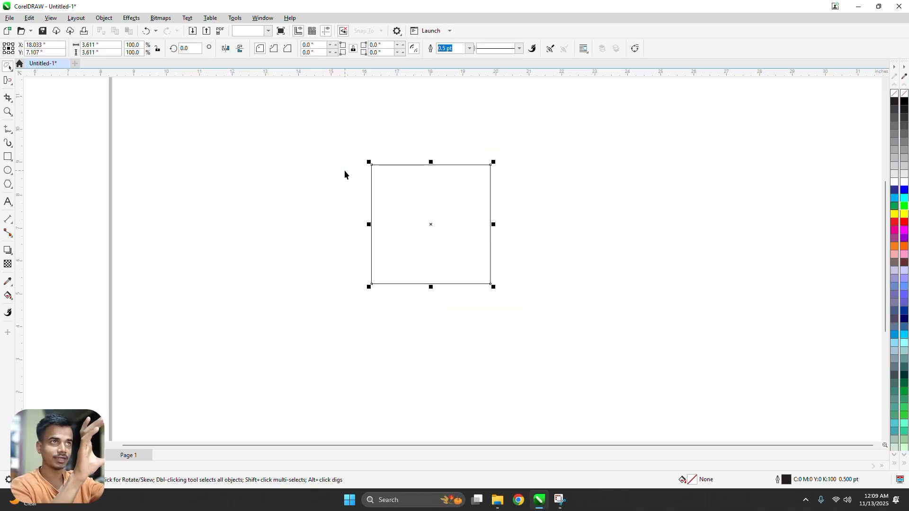
left_click(314, 182)
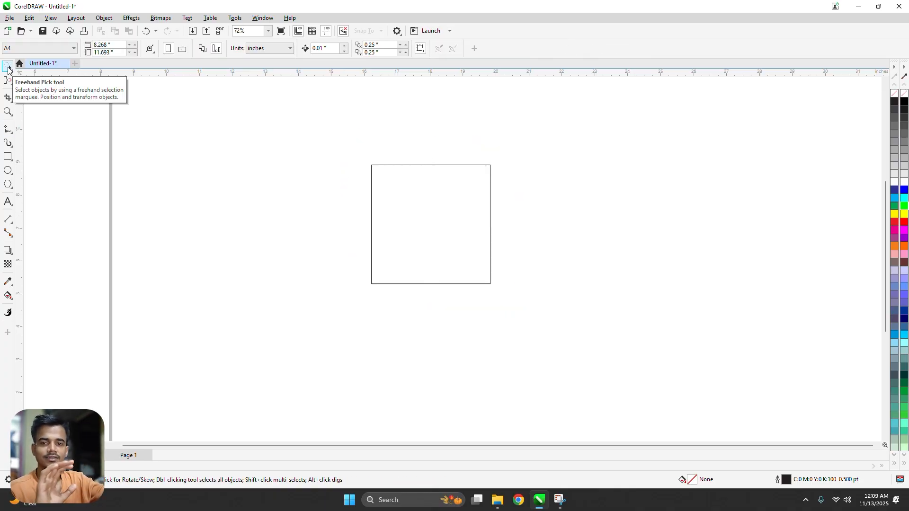
Step: Draw five small overlapping ellipses inside the square, the middle one about 0.99 × 0.59 in, and deselect
left_click(8, 171)
mouse_move(392, 212)
left_mouse_down()
mouse_move(426, 236)
mouse_move(448, 232)
left_mouse_up()
mouse_move(431, 193)
left_mouse_down()
mouse_move(452, 213)
mouse_move(444, 222)
left_mouse_up()
key("space")
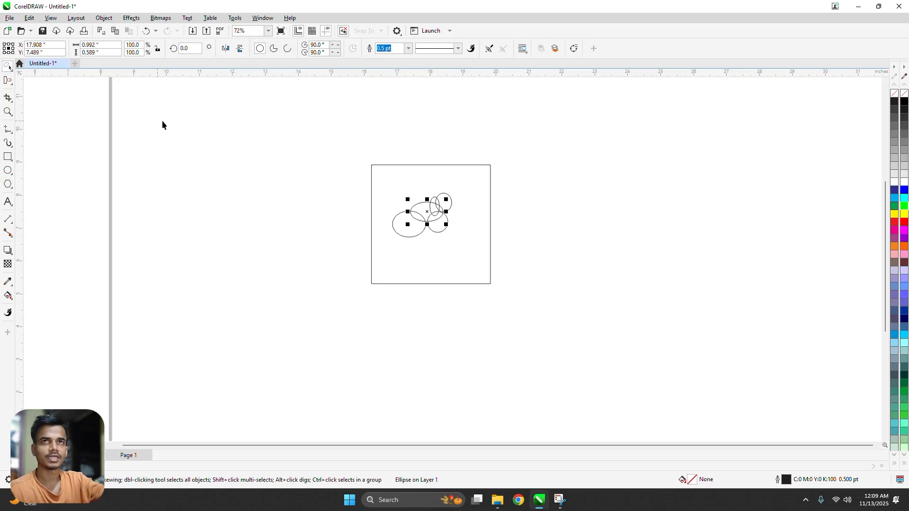
left_click(162, 122)
Step: Select the narrow ellipse and the two roundish ones beside it together, fill them with red, and deselect
scroll(414, 215, "up", 3)
scroll(414, 219, "up", 2)
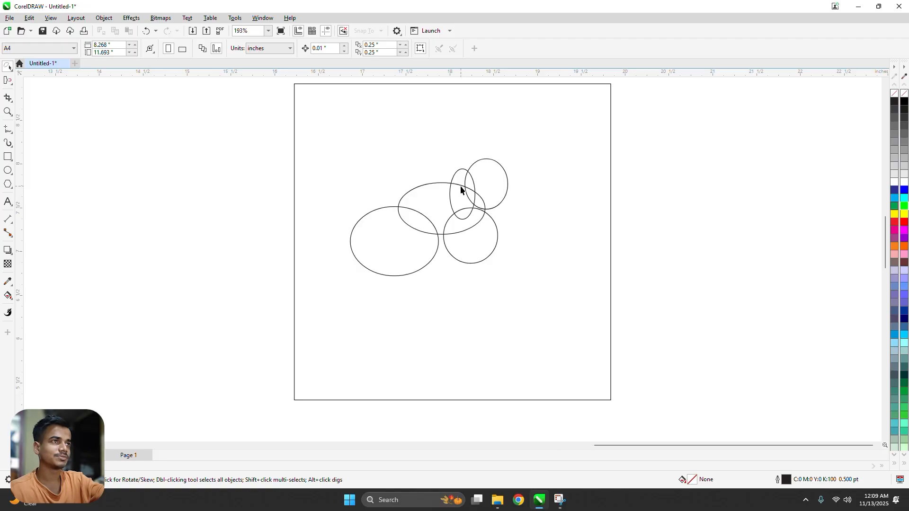
scroll(462, 188, "up", 2)
left_click(451, 183)
left_click(489, 165, "shift")
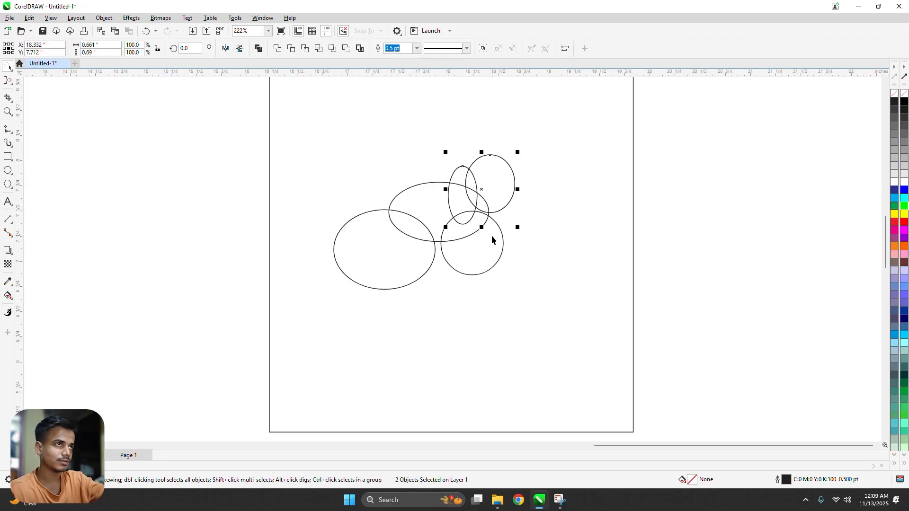
left_click(492, 235, "shift")
left_click(904, 223)
left_click(725, 213)
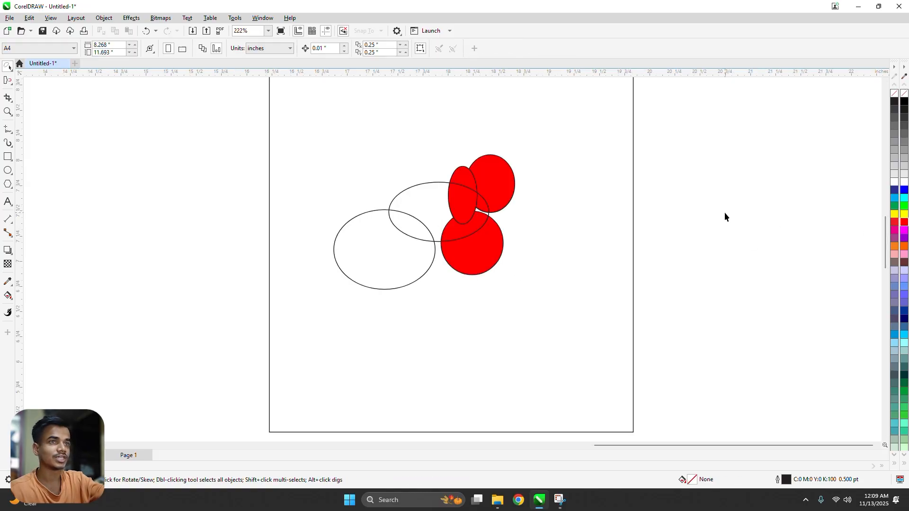
Step: Switch to the Pick tool, select the three red ellipses with a rectangular marquee, and deselect them
left_click(10, 67)
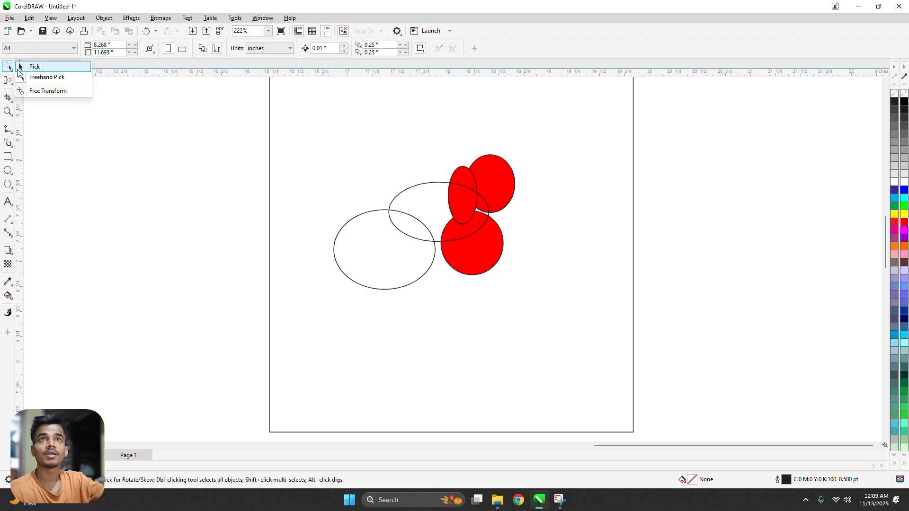
left_click(33, 66)
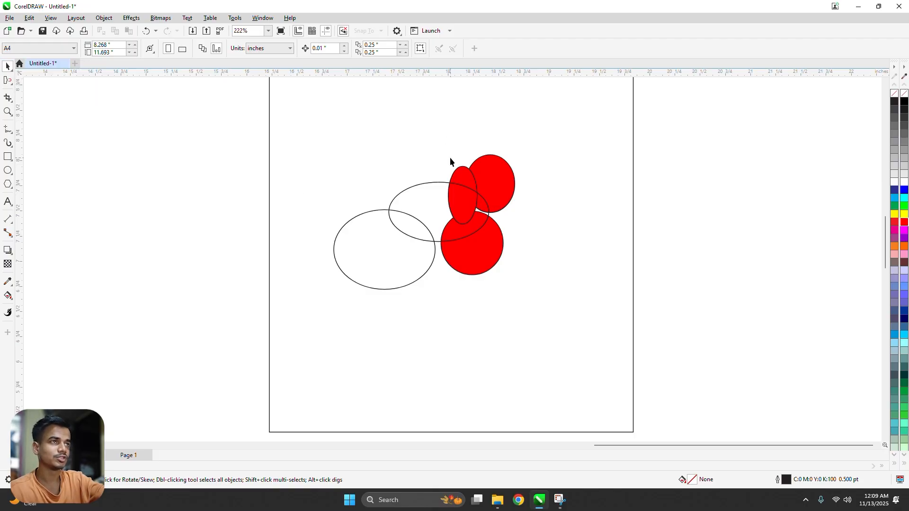
left_click_drag(423, 131, 536, 271)
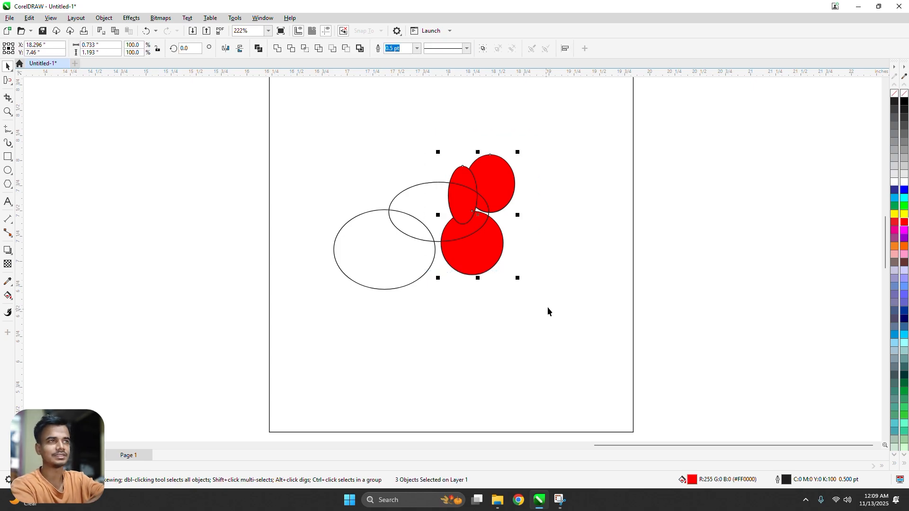
left_click(623, 197)
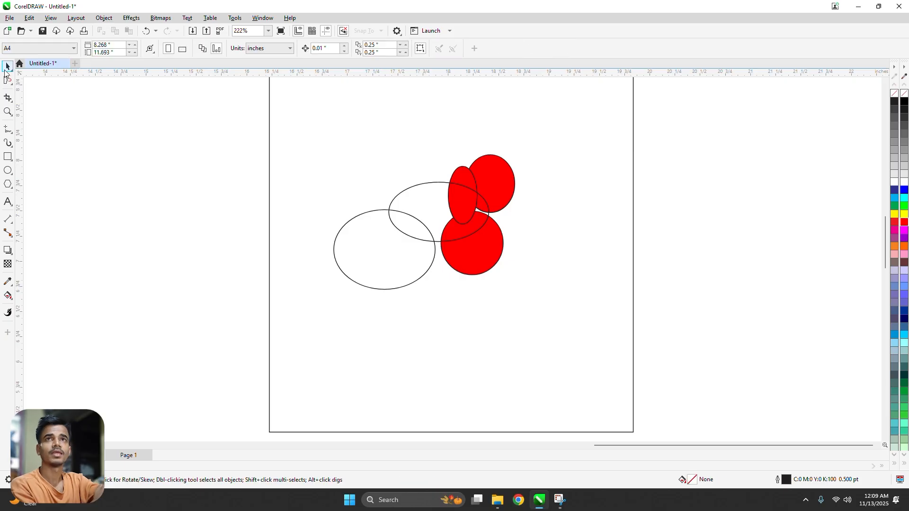
Step: Switch to the Freehand Pick tool, move the square to the right clear of the ellipses, and deselect it
left_click(9, 67)
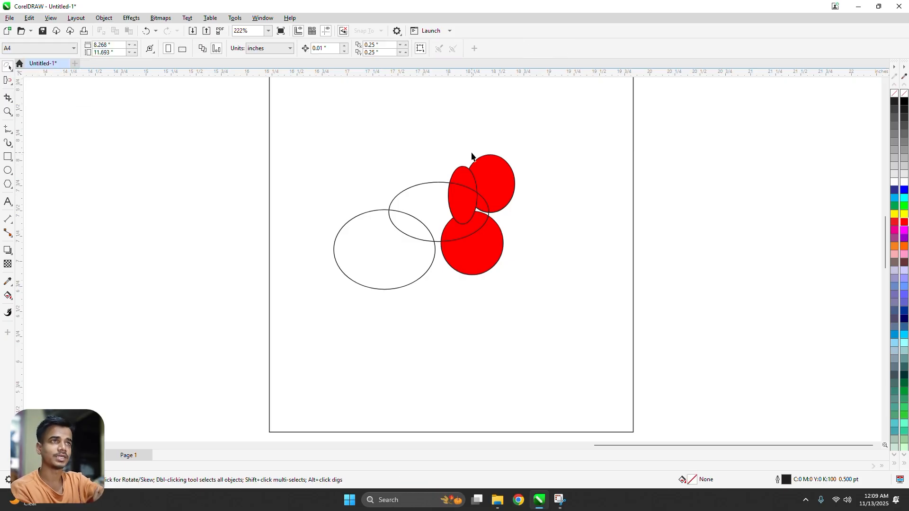
left_click(442, 148)
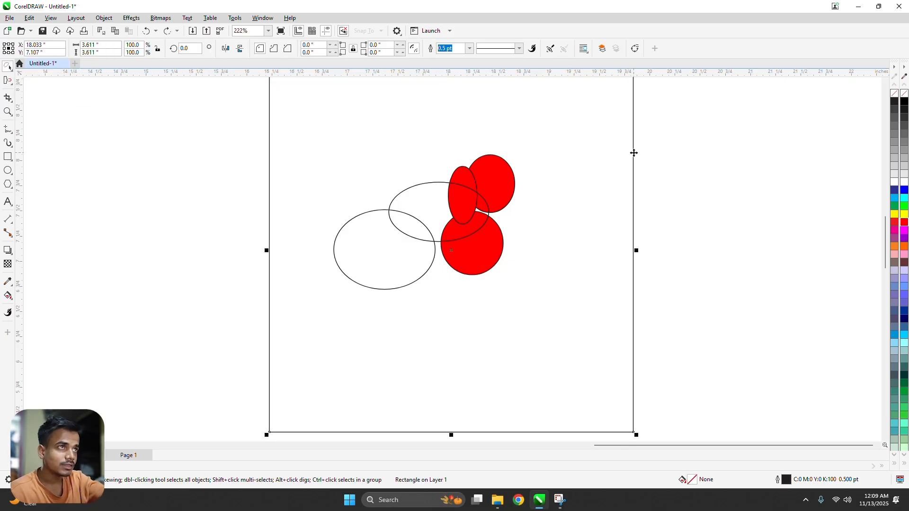
left_click(605, 150)
left_click_drag(625, 160, 490, 183)
scroll(465, 185, "down", 1)
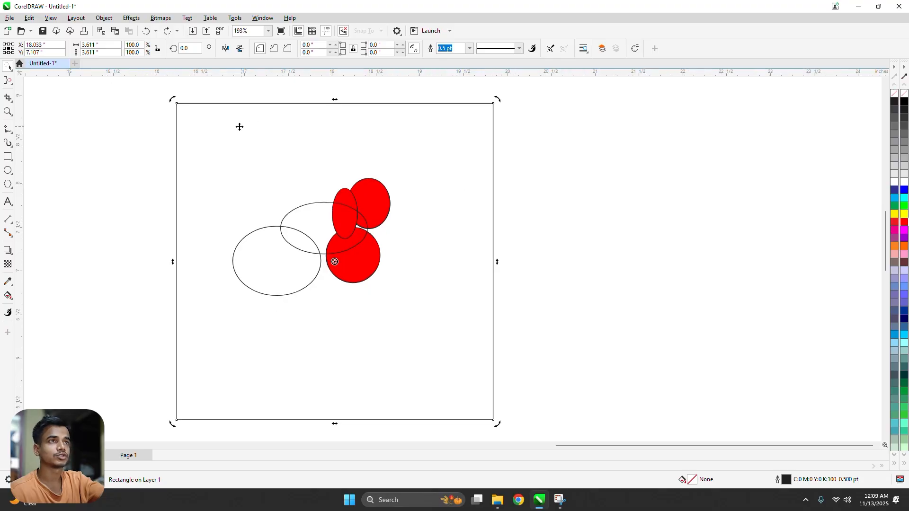
left_click_drag(207, 128, 523, 170)
left_click(422, 150)
Step: Select only the three red ellipses with a freehand marquee, and move them to about X 19.15 in and Y 7.46 in
scroll(335, 204, "up", 2)
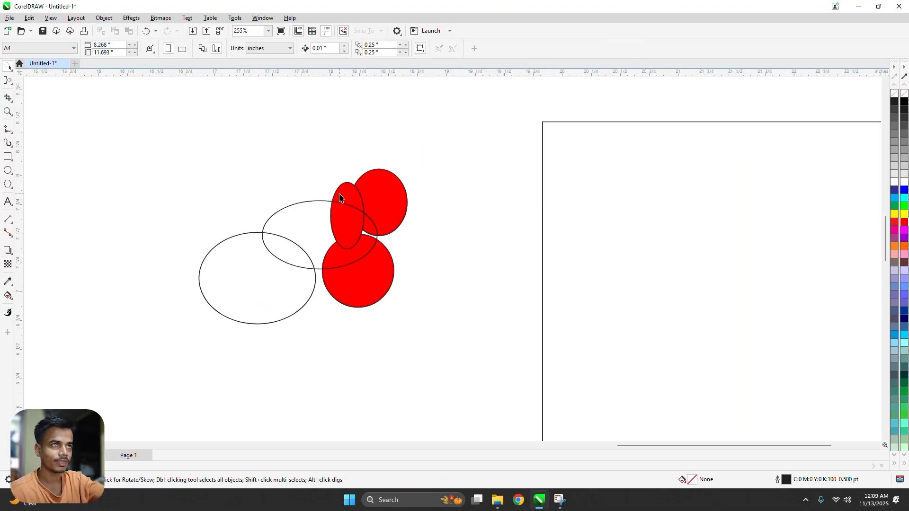
mouse_move(325, 154)
left_mouse_down()
mouse_move(318, 286)
mouse_move(357, 352)
mouse_move(503, 251)
mouse_move(360, 129)
mouse_move(325, 154)
left_mouse_up()
scroll(331, 189, "down", 1)
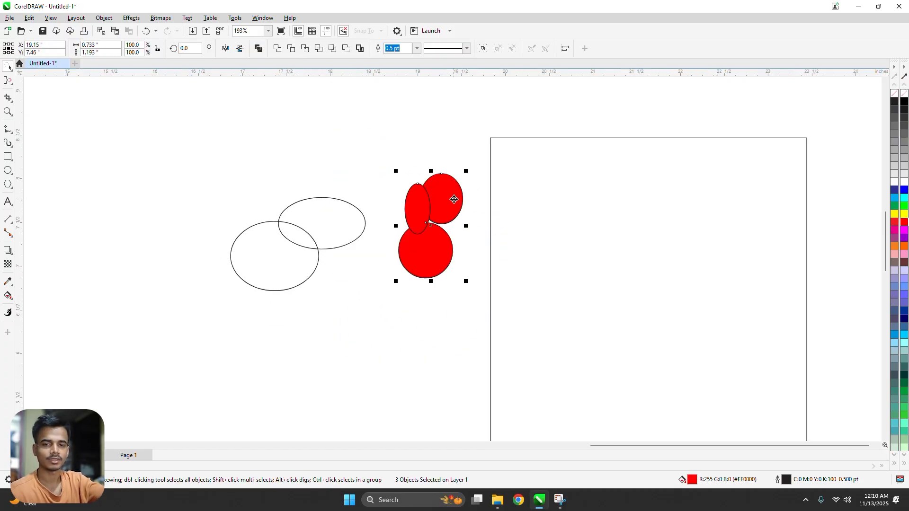
Step: Undo the moves of the red ellipses and the square, and clear the selection
key("ctrl+z")
left_click(425, 188)
key("ctrl+z")
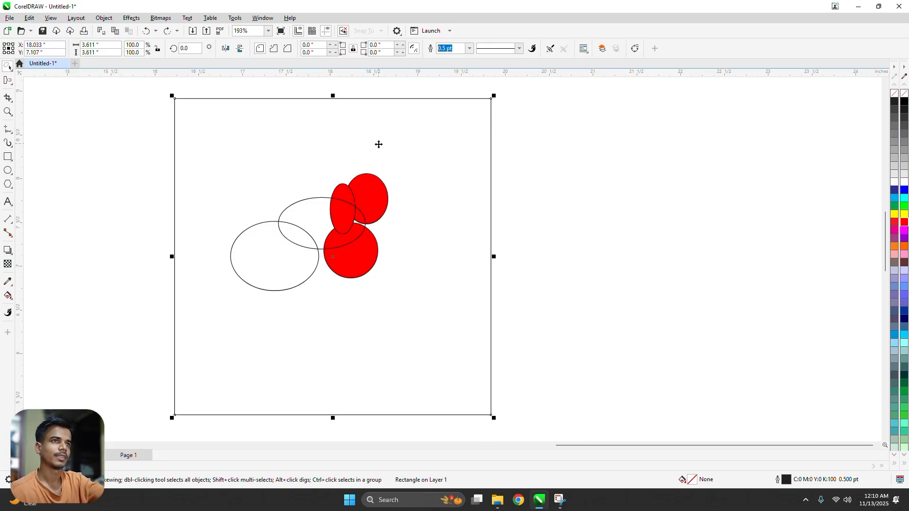
left_click(566, 158)
Step: Move the square slightly to about X 17.88 in and Y 7.23 in, and deselect it
left_click_drag(444, 153, 431, 183)
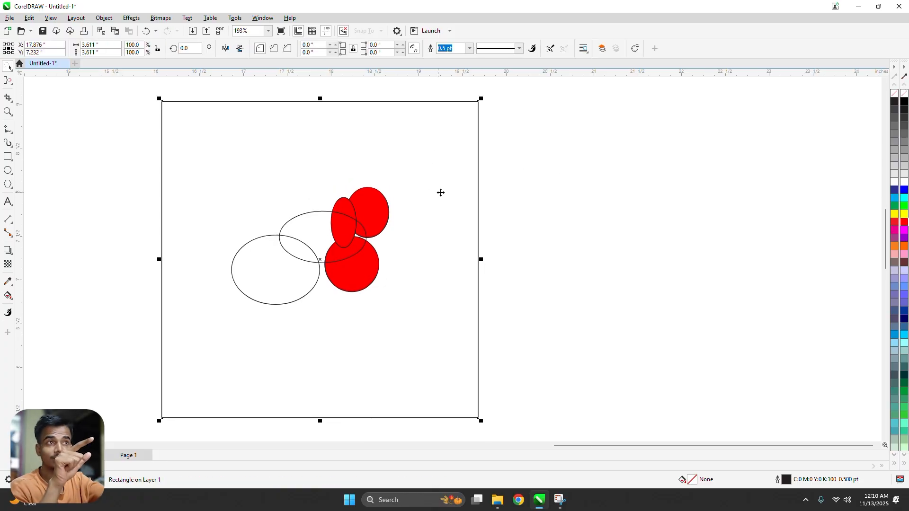
scroll(354, 202, "up", 2)
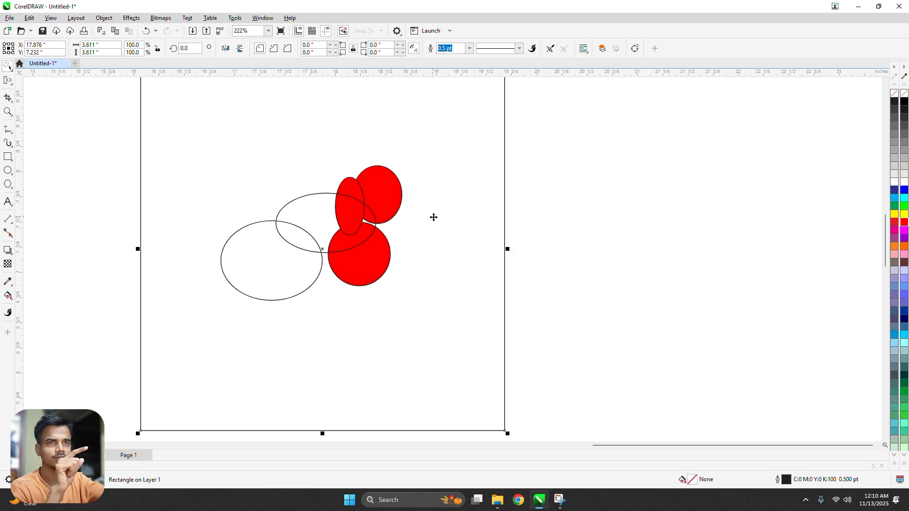
scroll(434, 218, "down", 1)
scroll(386, 242, "up", 1)
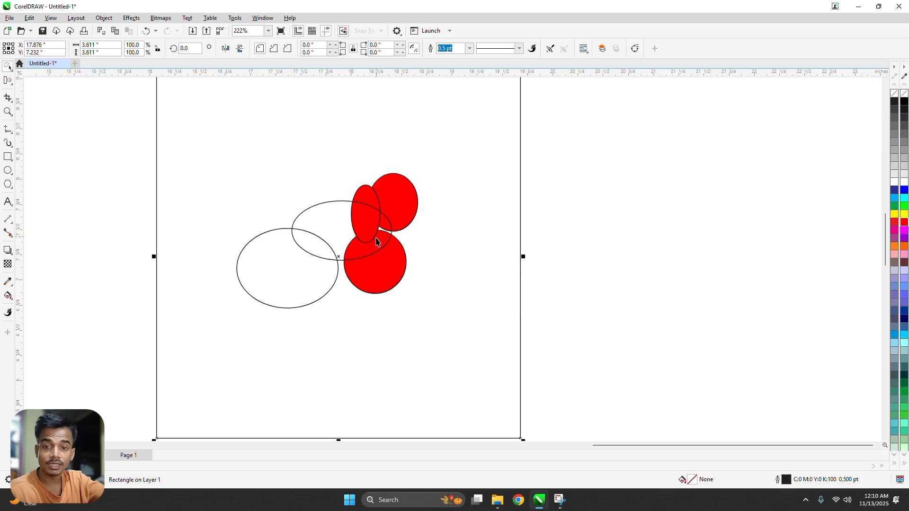
left_click(607, 155)
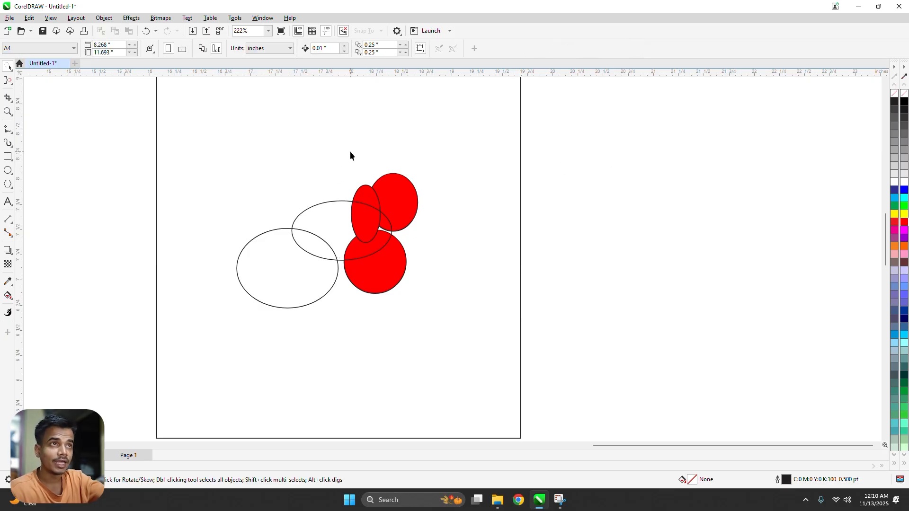
Step: Trace a freehand marquee around the three red ellipses, try a move to the right, and undo it
mouse_move(348, 153)
left_mouse_down()
mouse_move(338, 233)
mouse_move(345, 284)
mouse_move(397, 309)
mouse_move(423, 163)
left_mouse_up()
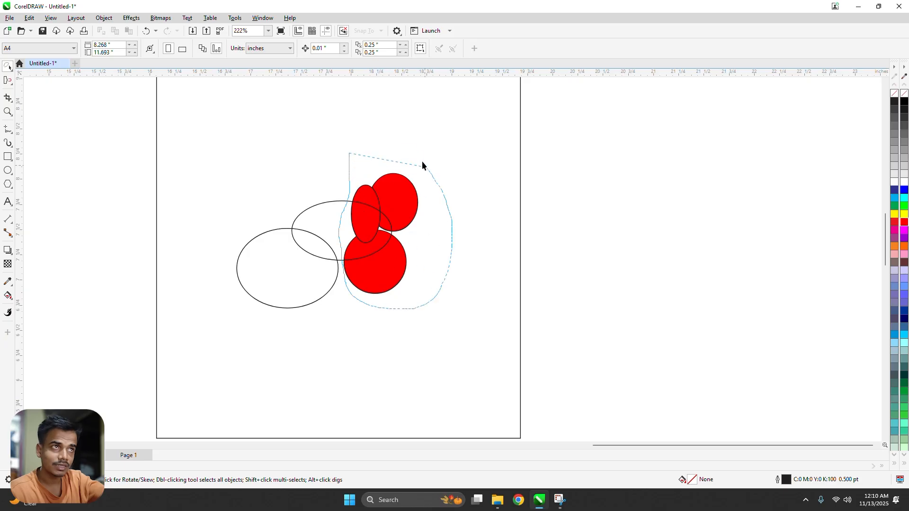
mouse_move(353, 150)
left_mouse_down()
mouse_move(479, 249)
mouse_move(621, 197)
left_mouse_up()
left_click(640, 183)
right_click(621, 197)
key("ctrl+z")
Step: Move the square right to about X 21.20 in and Y 6.46 in, and undo the move
left_click_drag(299, 118, 633, 199)
scroll(461, 175, "down", 1)
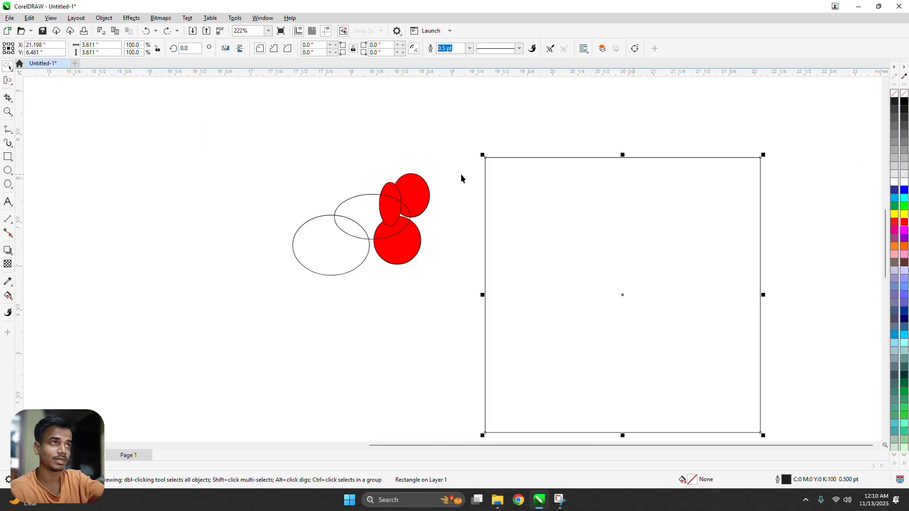
key("ctrl+z")
Step: Select the red ellipses and the unfilled one overlapping them with a freehand marquee, move them to about X 19.97 in, and undo the move
left_click_drag(335, 146, 593, 175)
key("Escape")
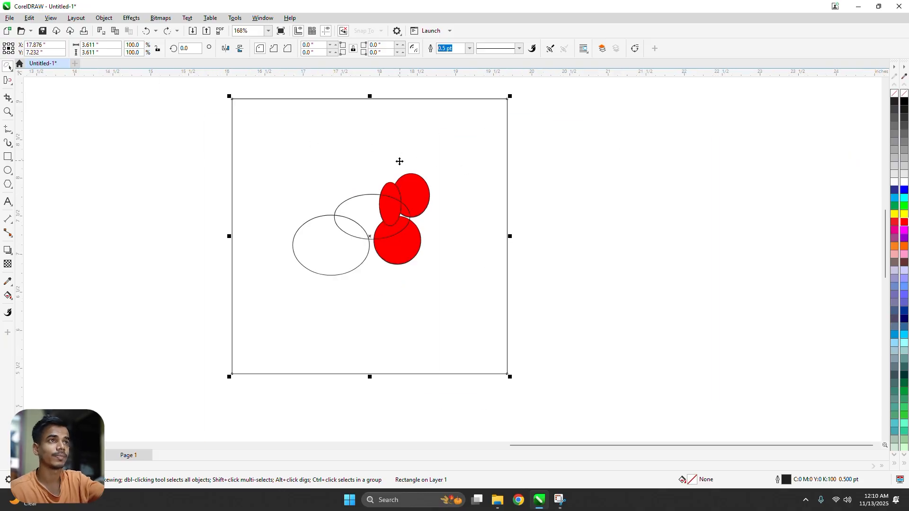
mouse_move(377, 153)
left_mouse_down()
mouse_move(371, 247)
mouse_move(392, 284)
mouse_move(465, 258)
mouse_move(458, 174)
mouse_move(384, 150)
left_mouse_up()
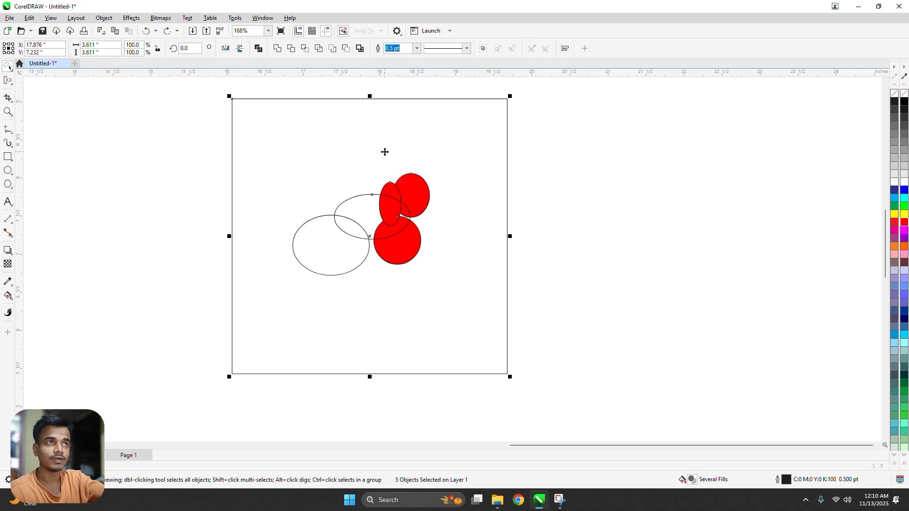
left_click_drag(413, 182, 560, 182)
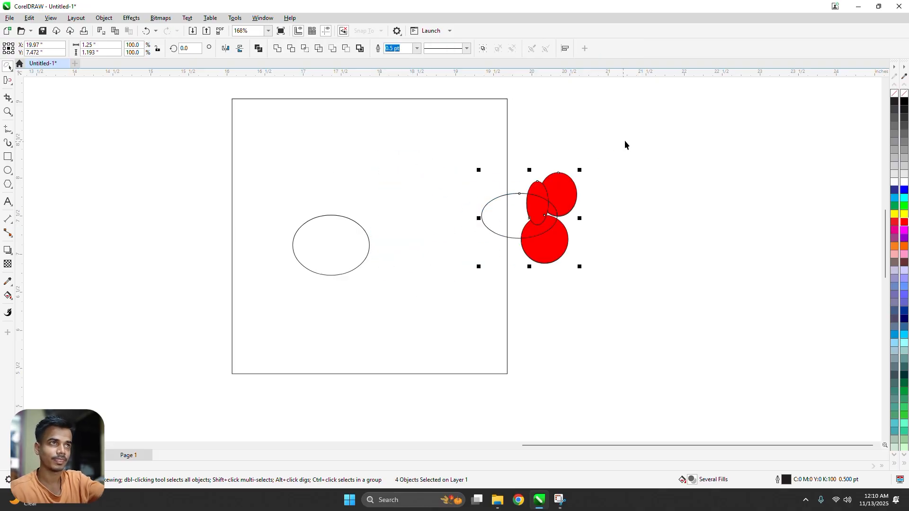
key("ctrl+z")
scroll(435, 192, "up", 2)
scroll(435, 192, "down", 1)
left_click_drag(428, 190, 408, 206)
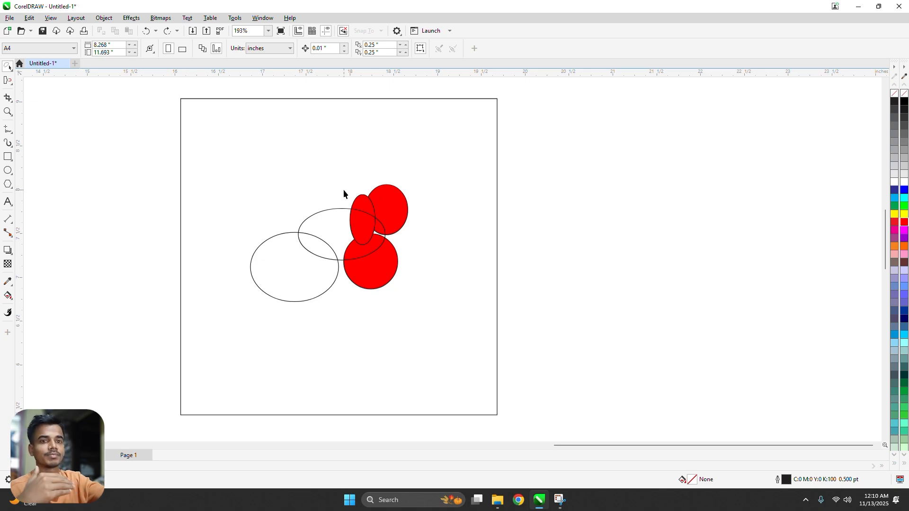
left_click_drag(483, 192, 483, 191)
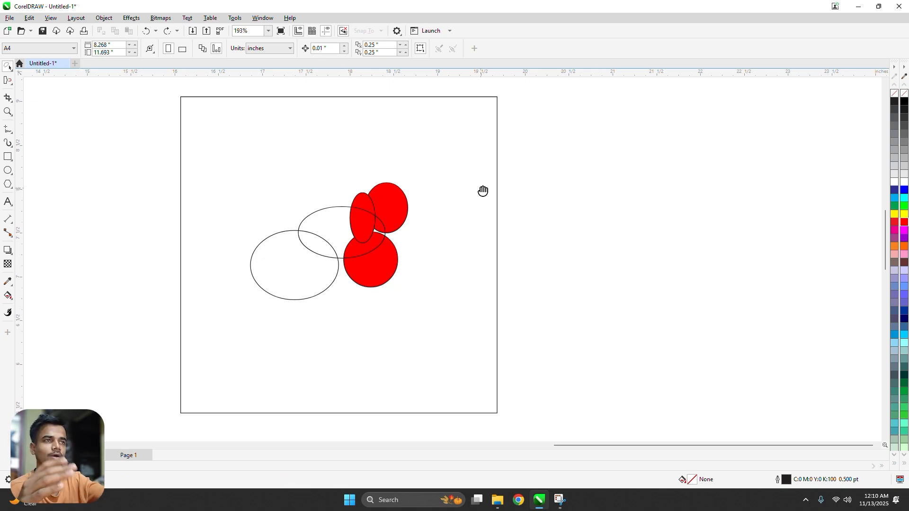
left_click(8, 68)
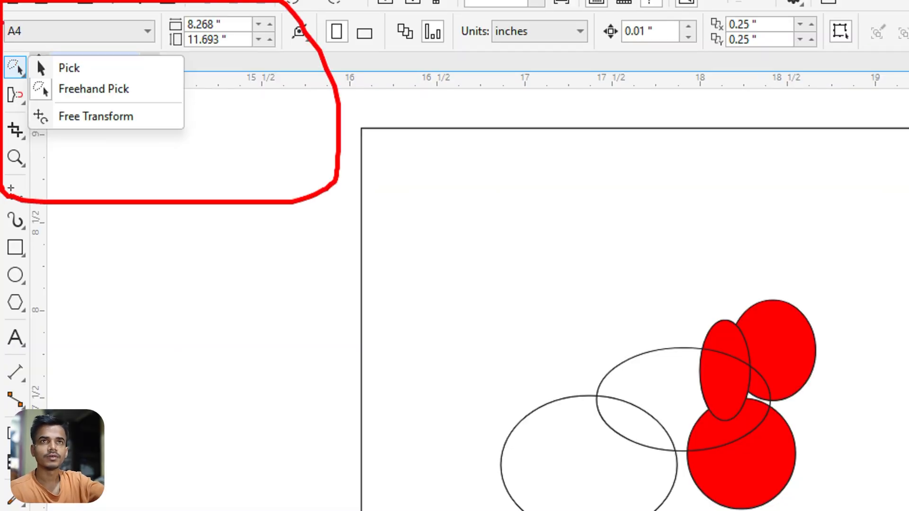
left_click(127, 145)
left_click(62, 108)
key("Escape")
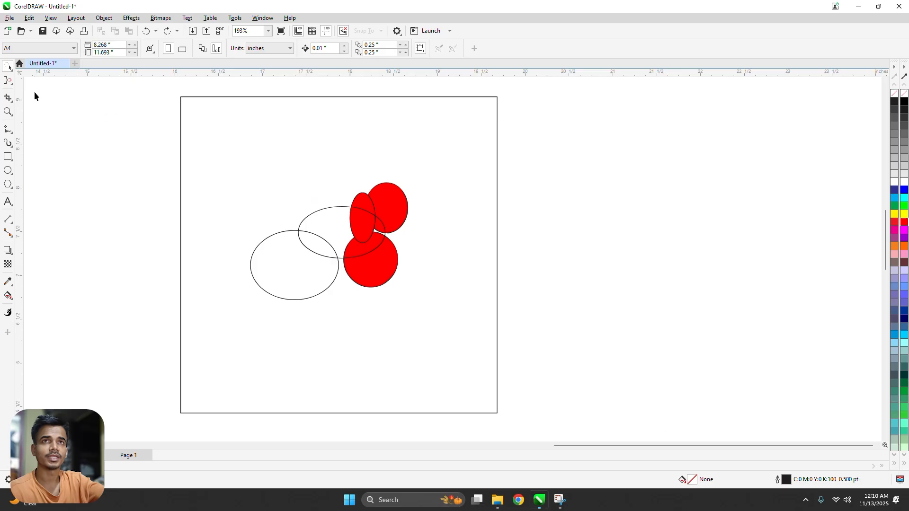
Step: Activate the Free Transform tool, with the square as the selected object
left_click(8, 81)
left_click(7, 67)
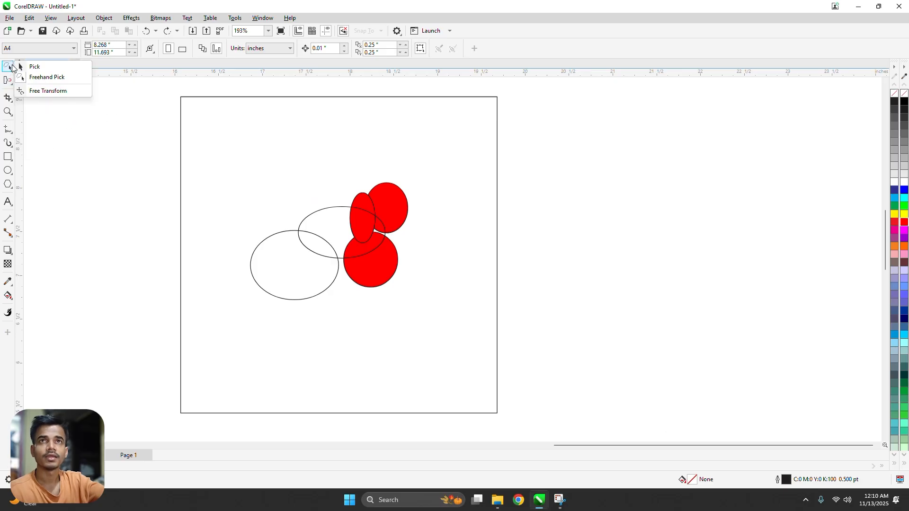
left_click(35, 91)
scroll(108, 136, "down", 2)
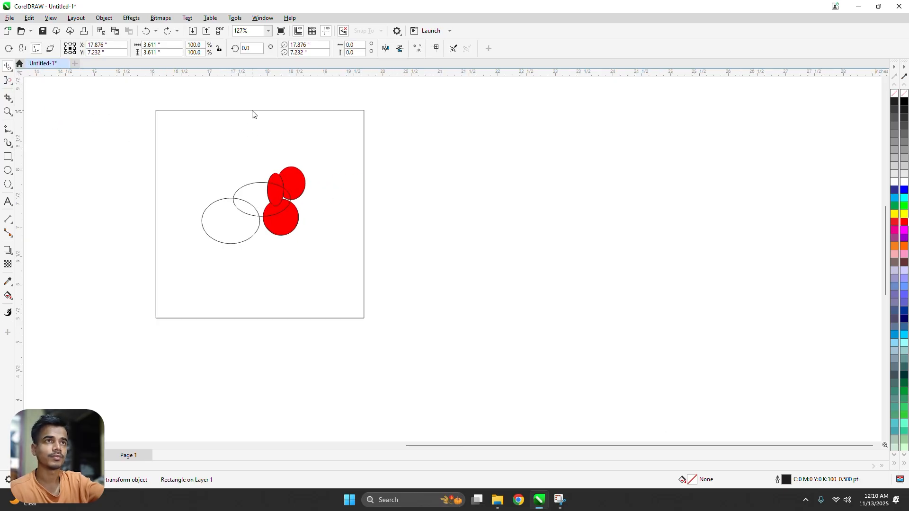
Step: Stretch the square with Free Transform to about 5.85 in wide and 0.74 in high, and undo the change
left_click_drag(253, 114, 358, 198)
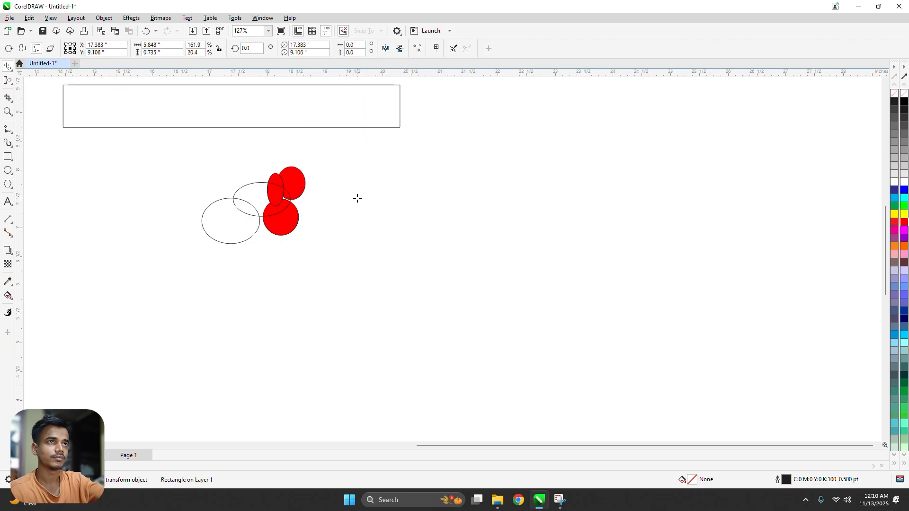
scroll(357, 198, "down", 2)
key("ctrl+z")
scroll(438, 218, "up", 3)
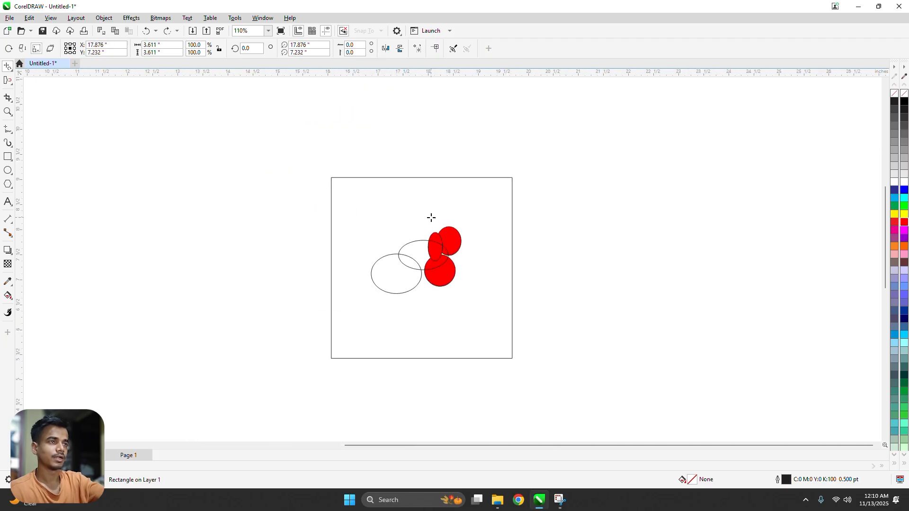
Step: Try another free scaling, target the unfilled ellipse overlapping the red ones, and undo the change
left_click_drag(431, 217, 358, 225)
left_click(407, 206)
key("ctrl+z")
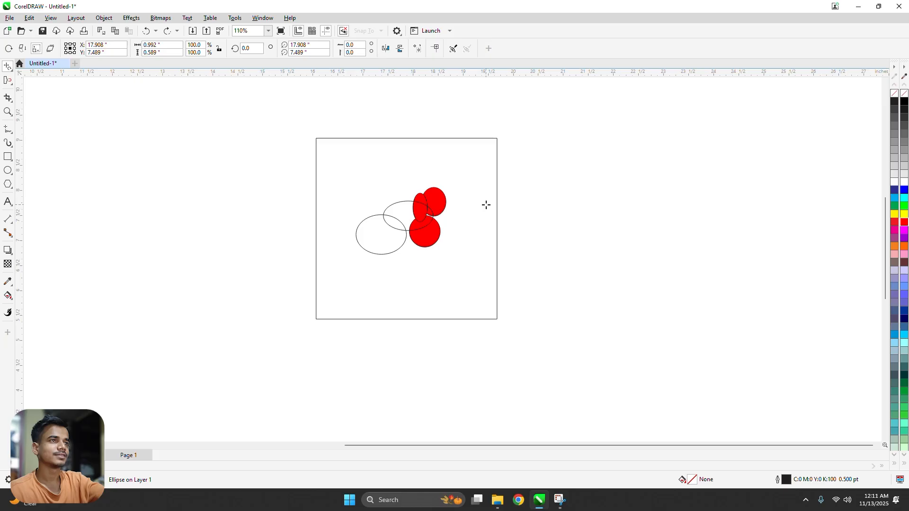
Step: Draw a circle about 1.80 in across in the empty area beside the square and fill it yellow
left_click(8, 172)
left_click_drag(537, 208, 280, 201)
left_click_drag(433, 186, 522, 276)
key("space")
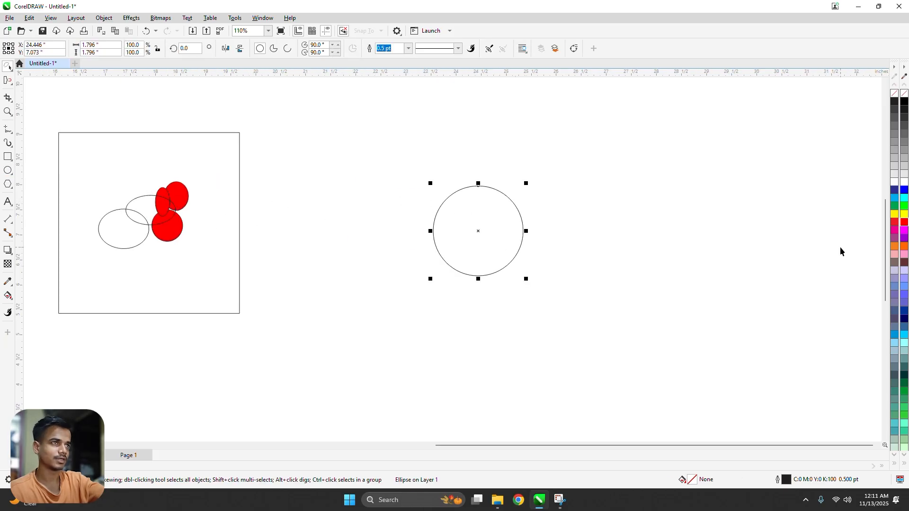
left_click(901, 216)
scroll(520, 212, "up", 2)
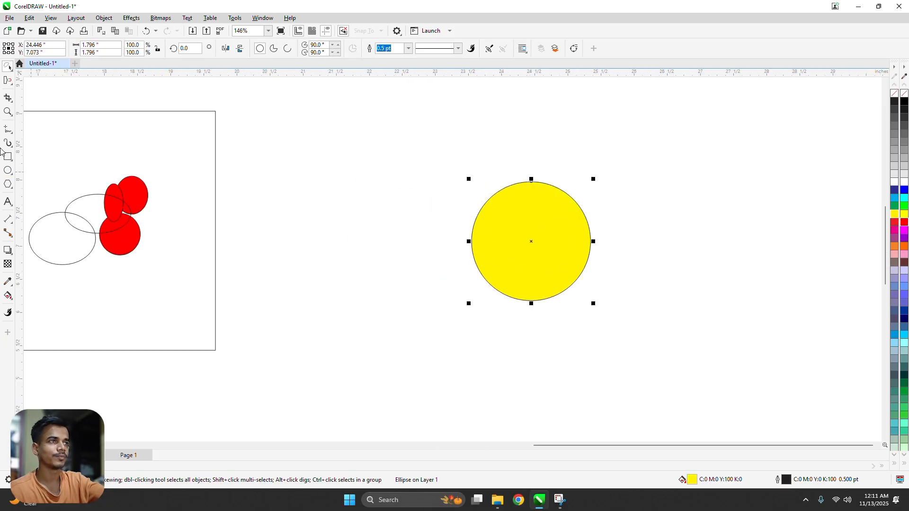
Step: Activate the Free Transform tool, try two free scalings of the yellow circle, and undo them
left_click(9, 69)
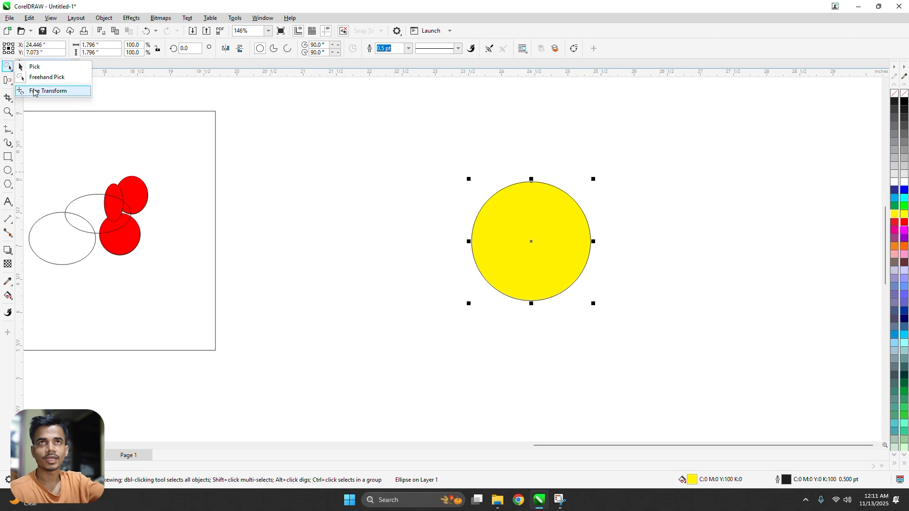
left_click(33, 93)
left_click_drag(521, 219, 561, 234)
key("ctrl+z")
left_click_drag(558, 190, 524, 254)
key("ctrl+z")
key("ctrl+z")
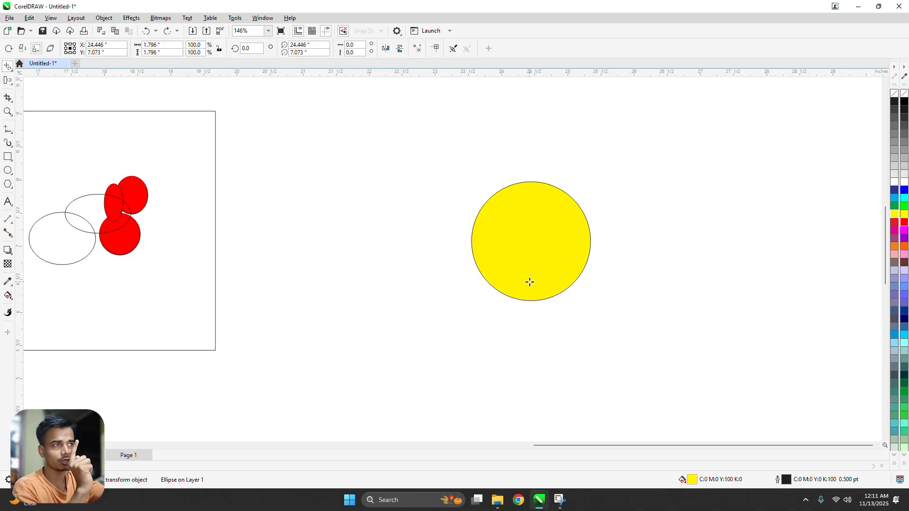
Step: Rescale the yellow circle from a point near its lower edge with Free Transform, and undo the scaling
left_click_drag(530, 282, 623, 325)
key("ctrl+z")
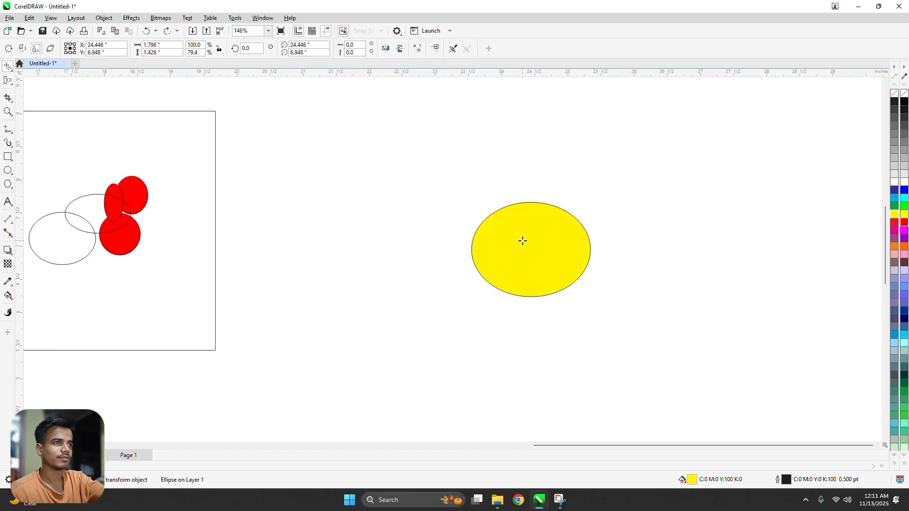
key("ctrl+z")
Step: Select all objects in the drawing and delete them
key("space")
scroll(327, 224, "down", 1)
left_click_drag(327, 224, 406, 239)
key("ctrl+a")
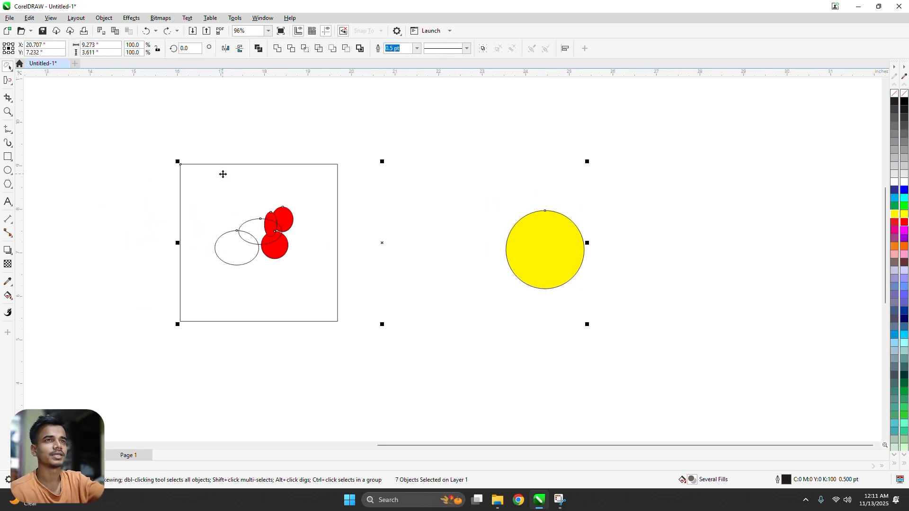
key("Delete")
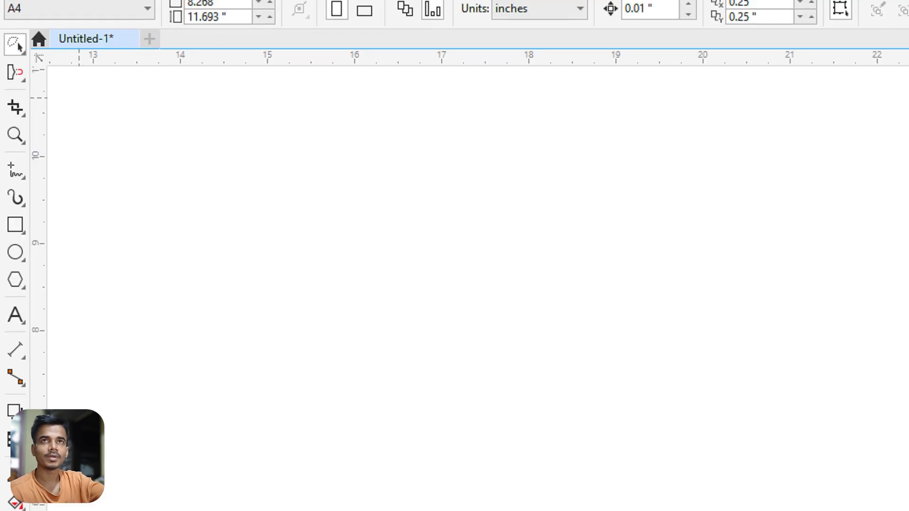
Step: Activate the Shape tool from the group of shape-editing tools
mouse_move(1, 2)
left_mouse_down()
mouse_move(1, 197)
mouse_move(29, 2)
mouse_move(2, 2)
left_mouse_up()
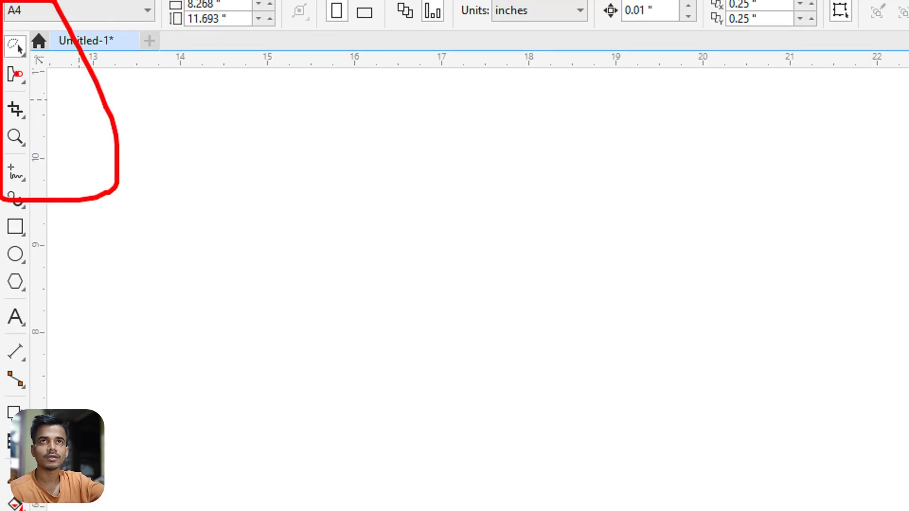
left_click(13, 83)
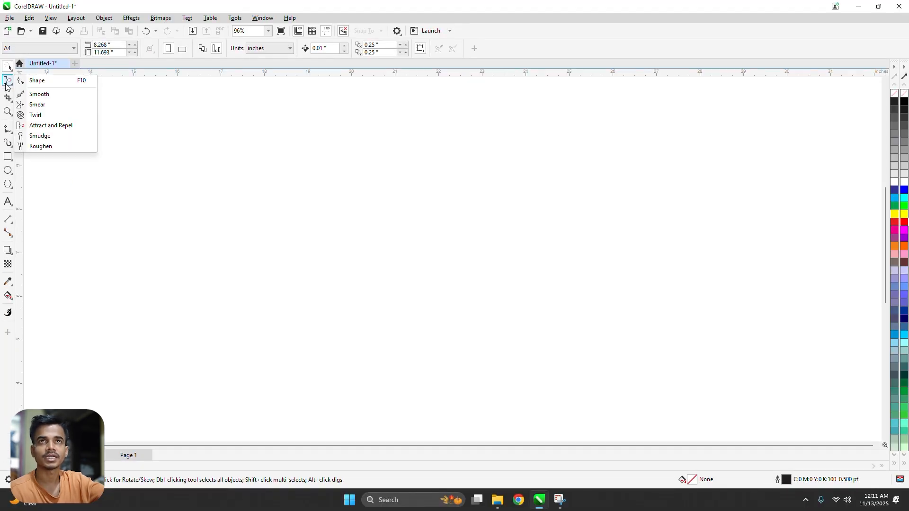
left_click(37, 80)
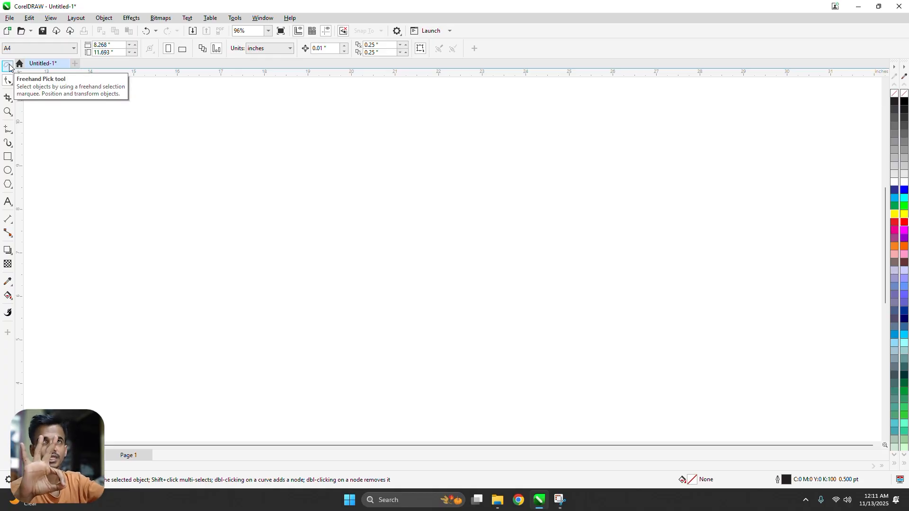
Step: Draw a square about 2.96 in wide on the upper part of the page and select it
key("space")
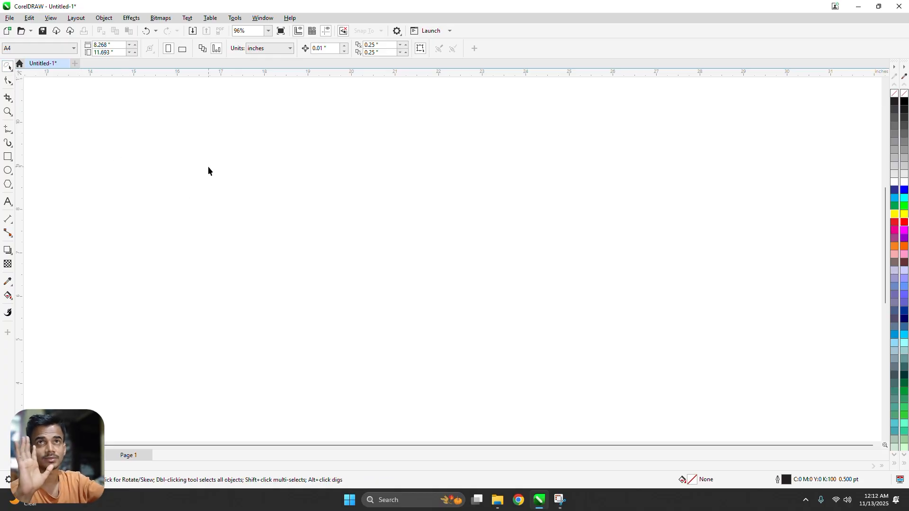
scroll(255, 186, "down", 5)
key("F6")
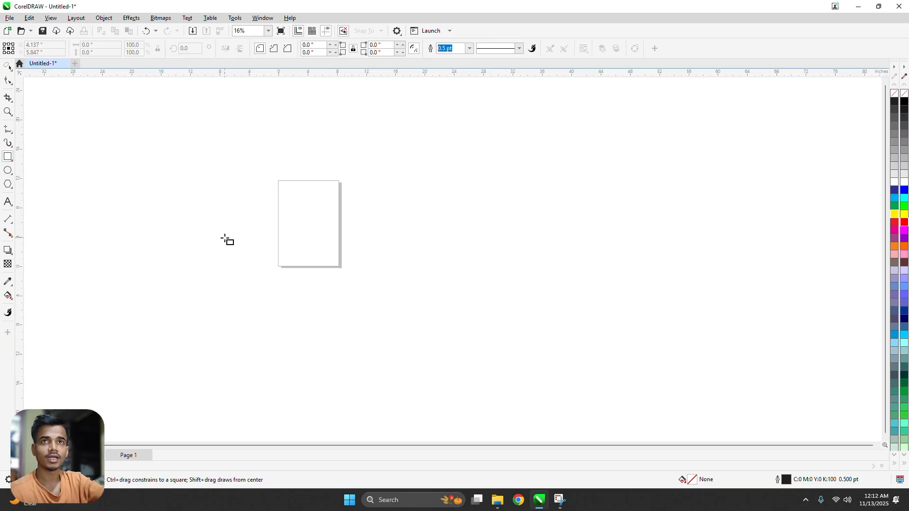
scroll(291, 223, "up", 3)
left_click_drag(324, 157, 373, 207)
key("space")
scroll(362, 196, "up", 2)
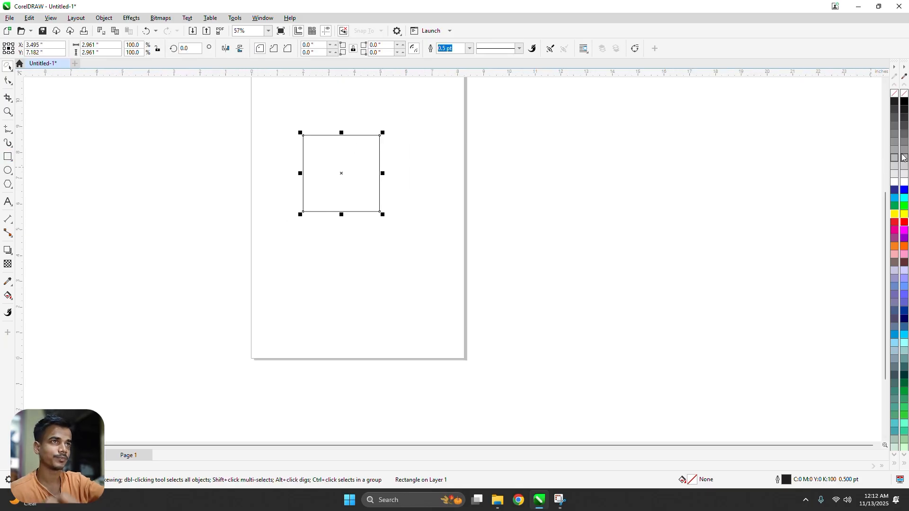
Step: Fill the square with yellow and centre it on the page
left_click(905, 102)
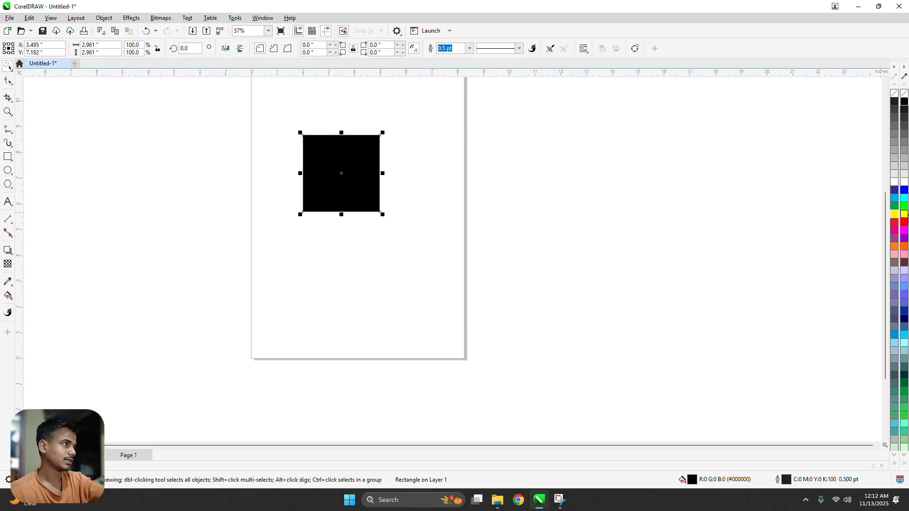
left_click(904, 214)
key("p")
scroll(260, 164, "up", 1)
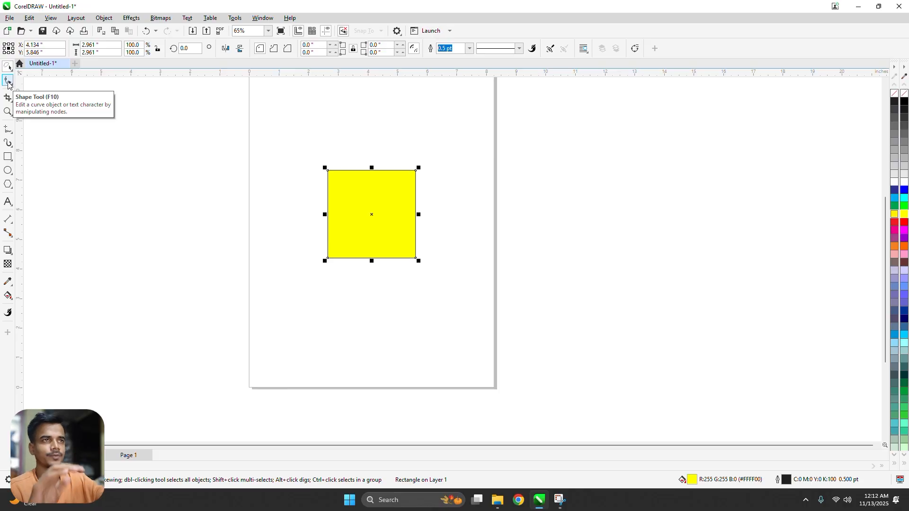
Step: Activate the Shape tool on the yellow square to display its corner nodes
left_click(8, 82)
scroll(116, 158, "up", 2)
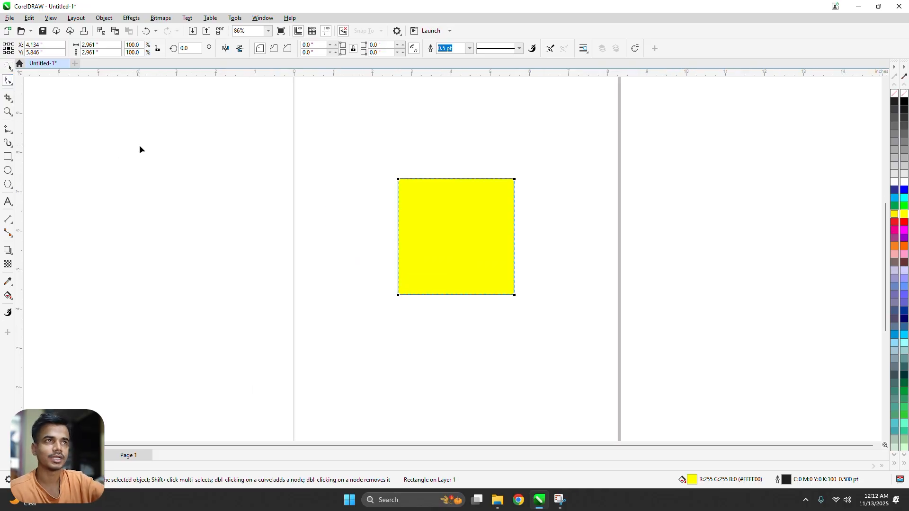
scroll(266, 148, "up", 5)
scroll(291, 166, "down", 1)
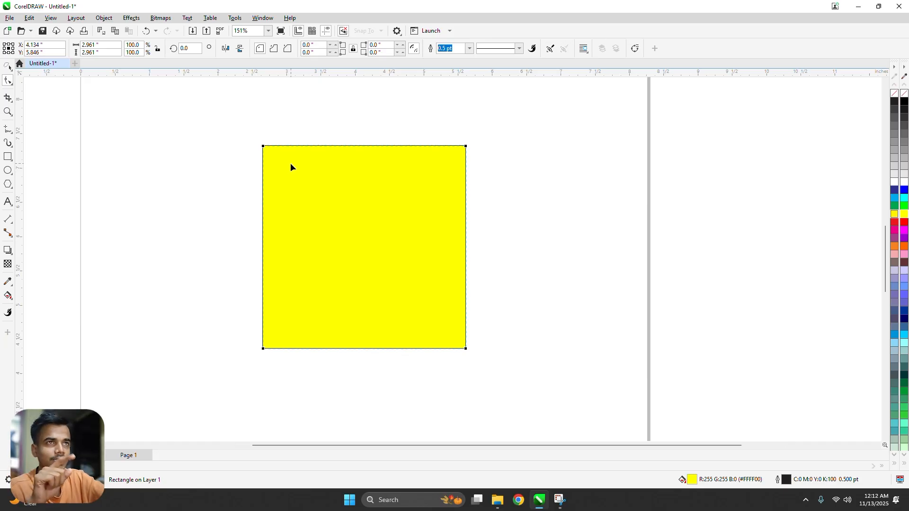
scroll(291, 166, "up", 1)
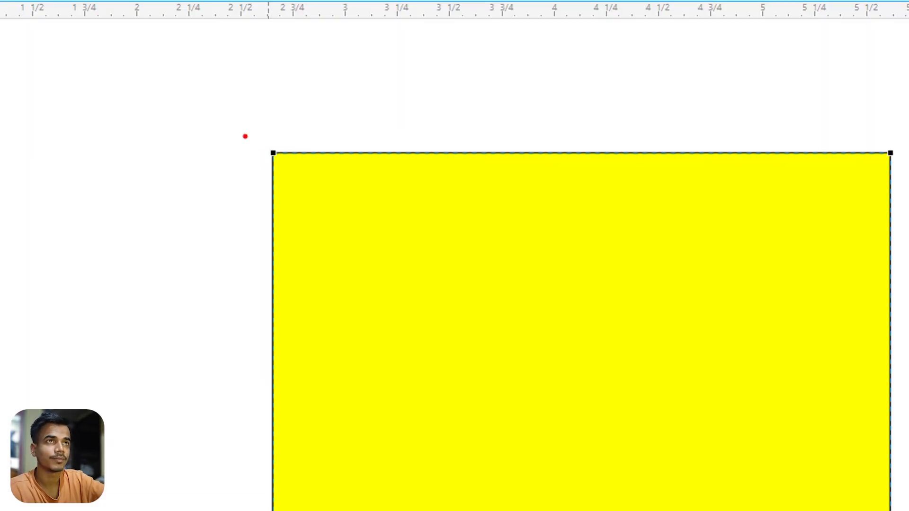
mouse_move(248, 125)
left_mouse_down()
mouse_move(248, 176)
mouse_move(293, 193)
mouse_move(294, 116)
mouse_move(228, 132)
left_mouse_up()
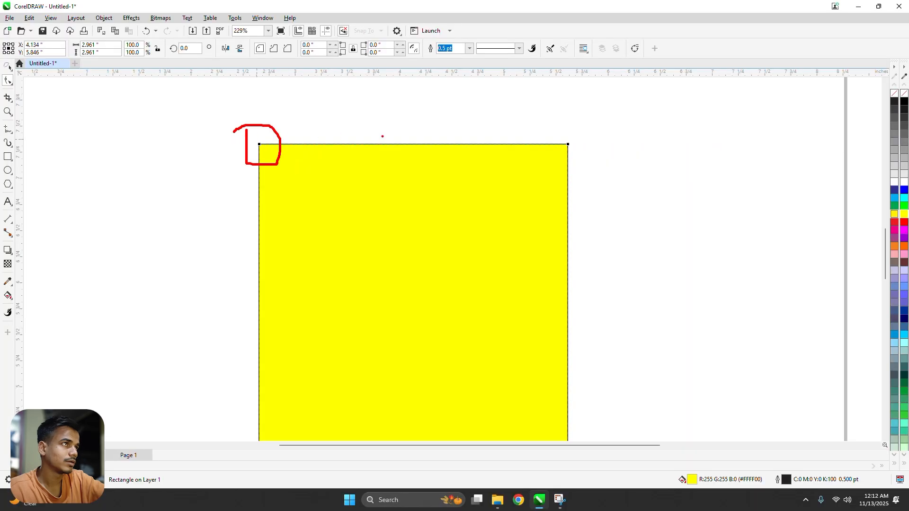
key("Escape")
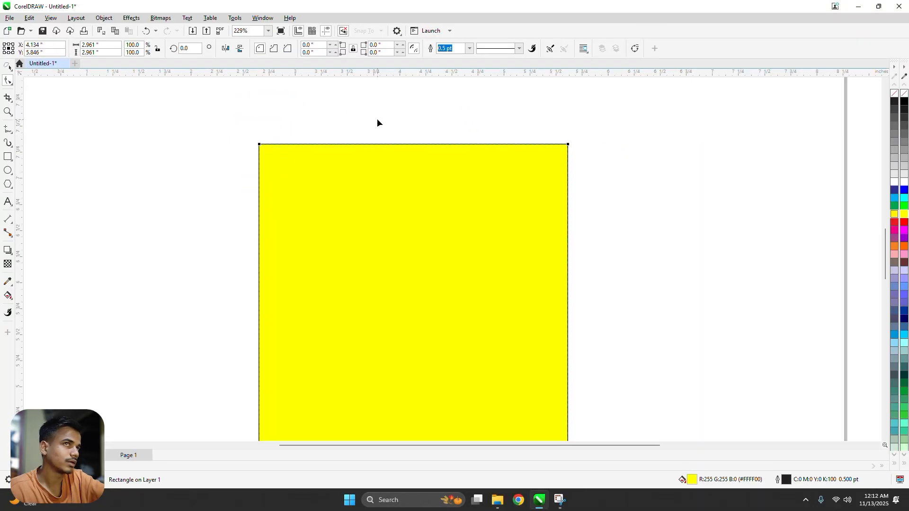
key("ctrl+2")
mouse_move(530, 123)
left_mouse_down()
mouse_move(562, 191)
mouse_move(502, 106)
left_mouse_up()
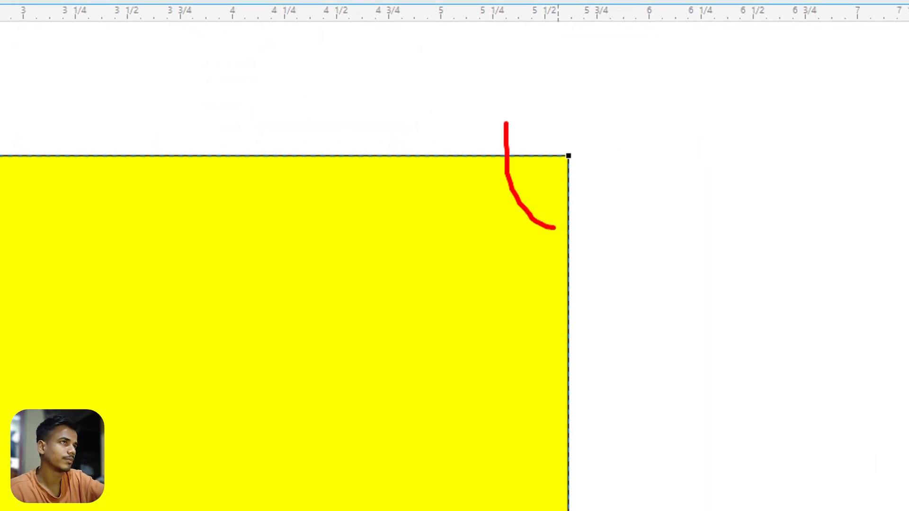
key("Escape")
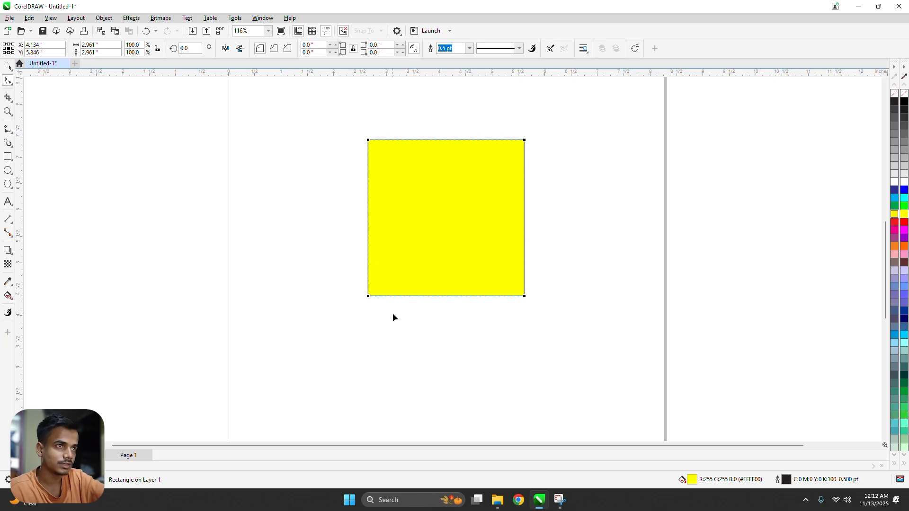
Step: Switch to the Freehand Pick tool and back to the Shape tool to compare the square's selection handles with its corner nodes
key("space")
scroll(382, 240, "down", 2)
scroll(322, 220, "up", 2)
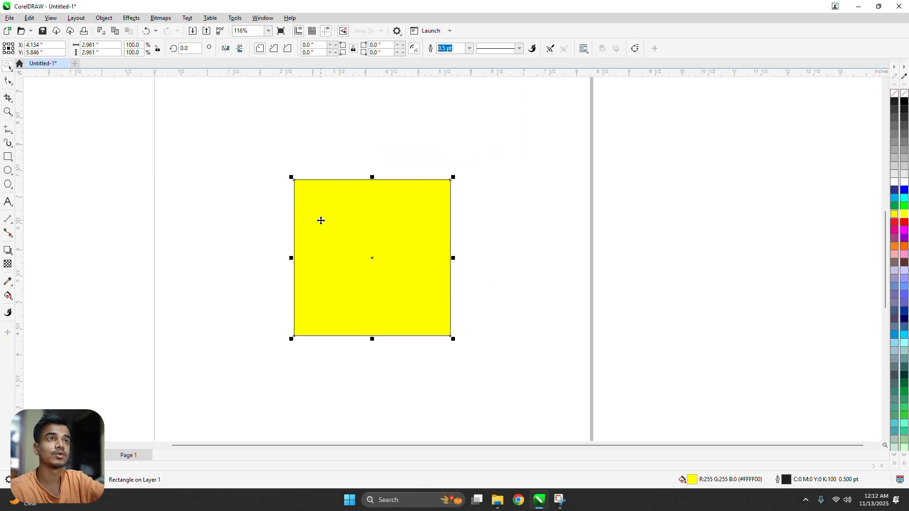
scroll(240, 184, "up", 1)
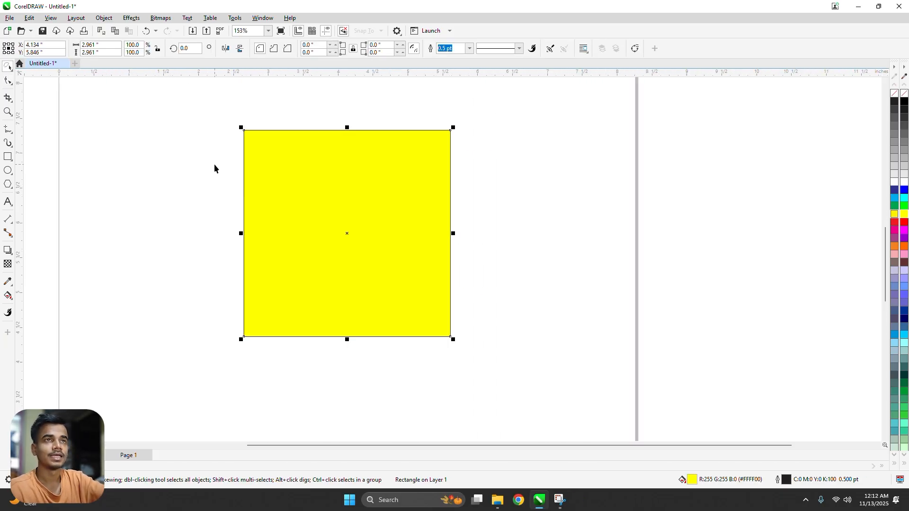
key("ctrl+z")
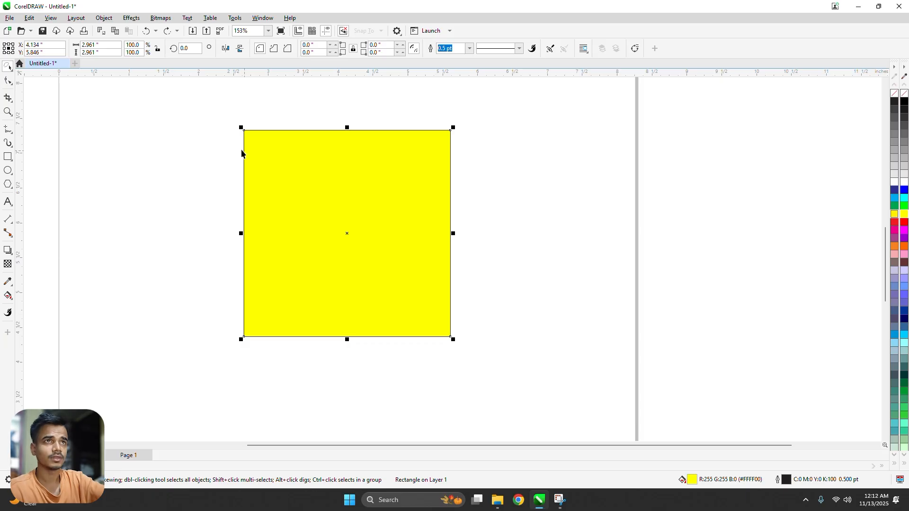
key("space")
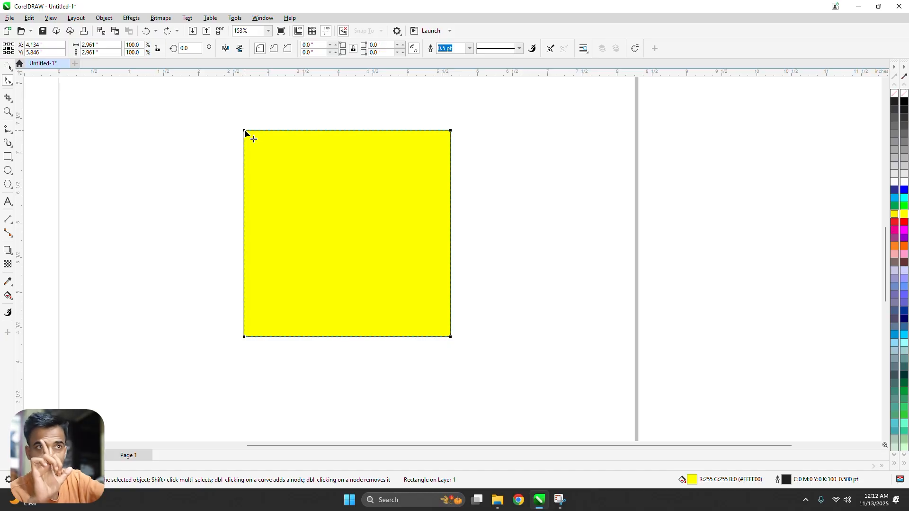
scroll(363, 198, "up", 1)
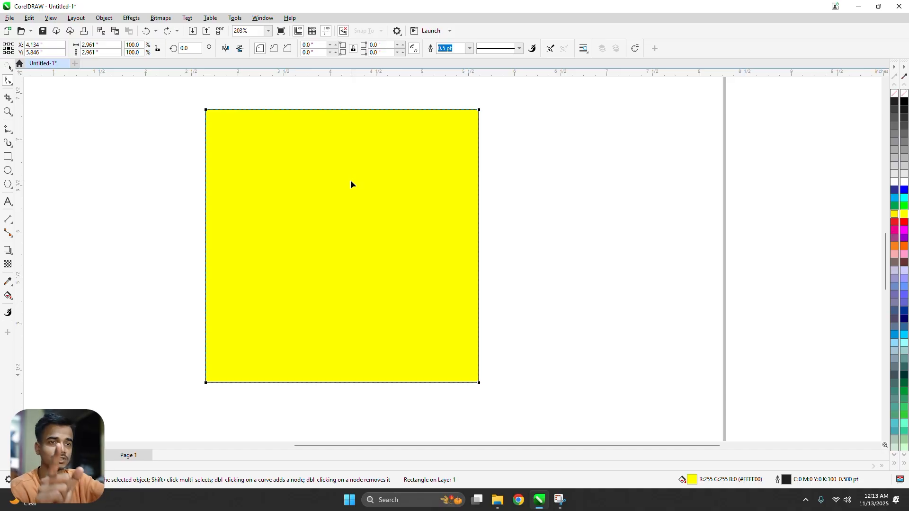
Step: Select the square's upper-left corner node, round that corner to a radius of about 1.48 in, and undo the rounding
left_click(206, 110)
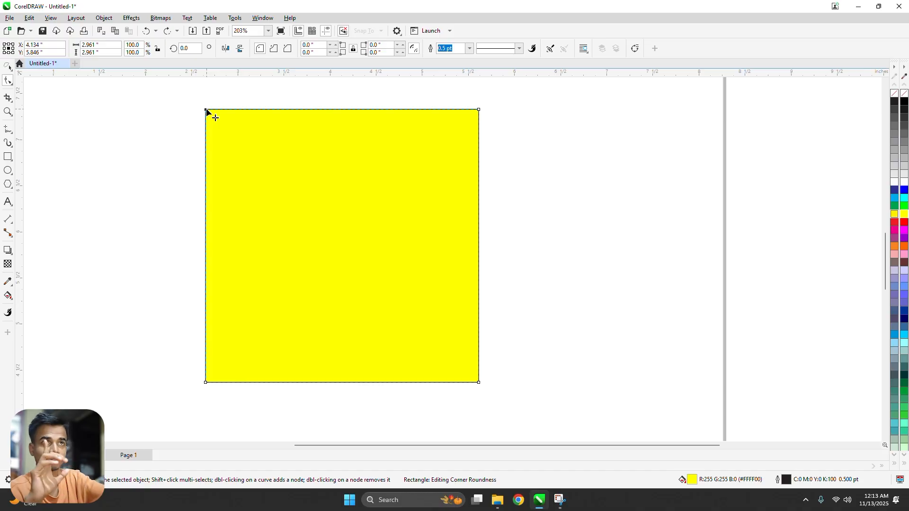
scroll(204, 107, "up", 3)
scroll(207, 116, "down", 4)
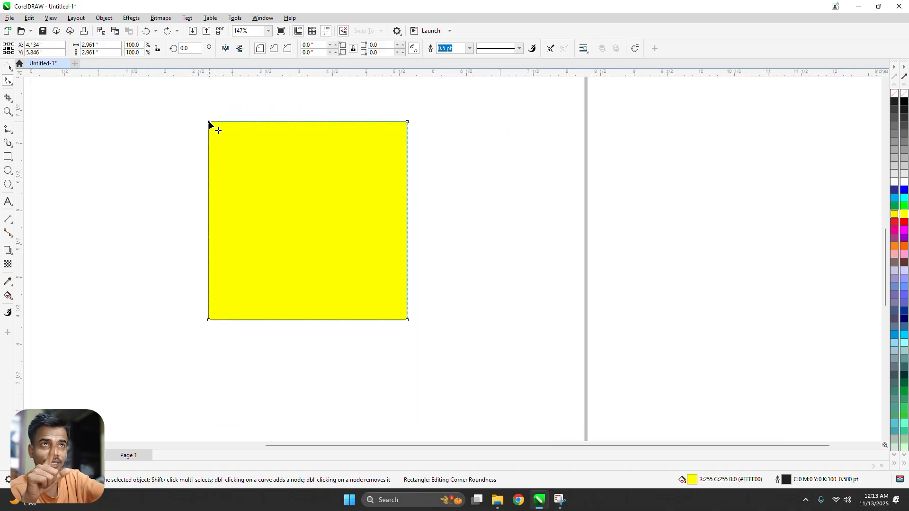
left_click_drag(210, 123, 316, 270)
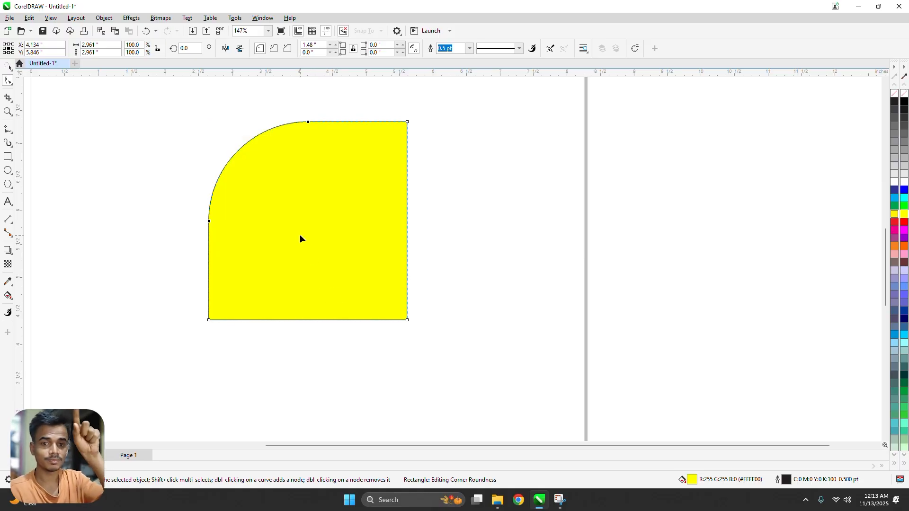
key("ctrl+z")
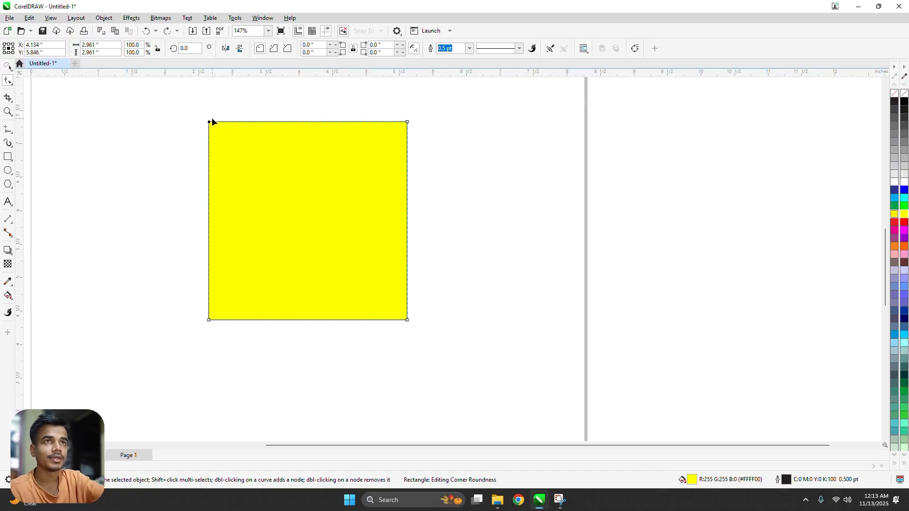
Step: Round the square's corners one by one, the upper-left to about 0.565 in and the other three to about 1.48 in
key("space")
key("space")
left_click(210, 124)
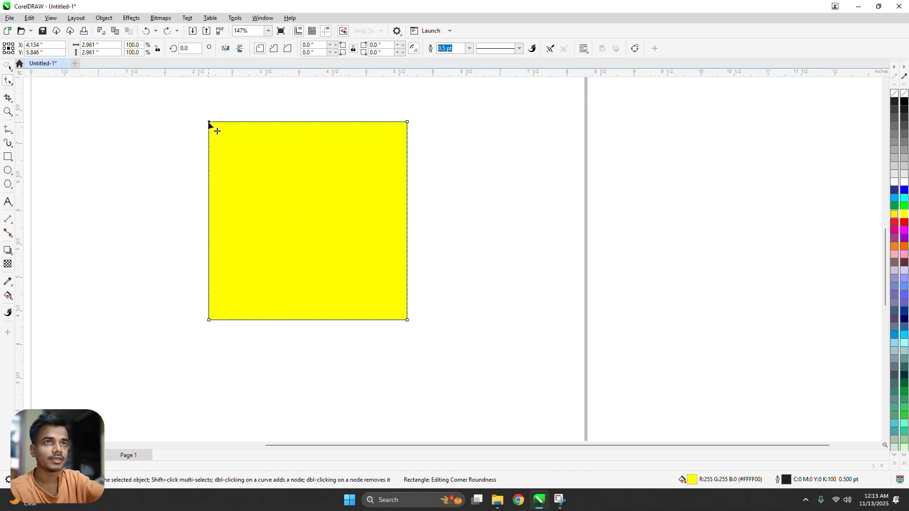
left_click_drag(231, 147, 244, 159)
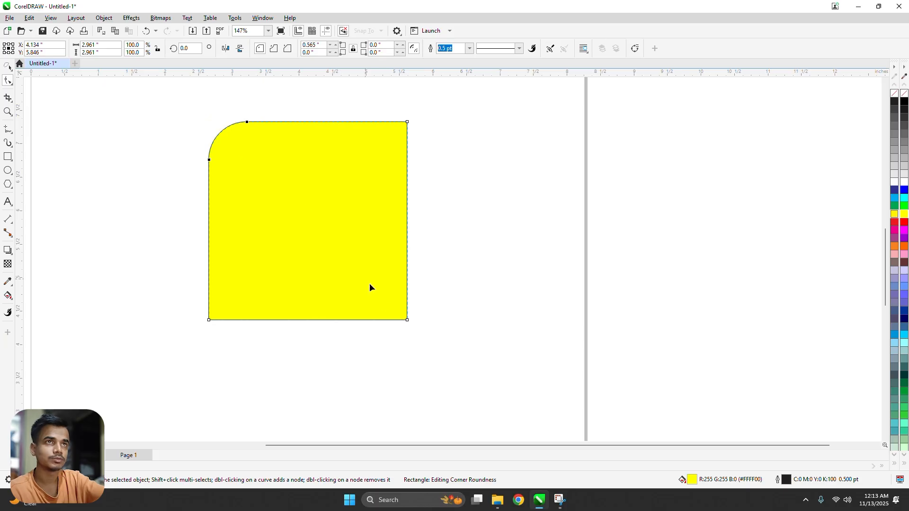
left_click_drag(406, 321, 254, 192)
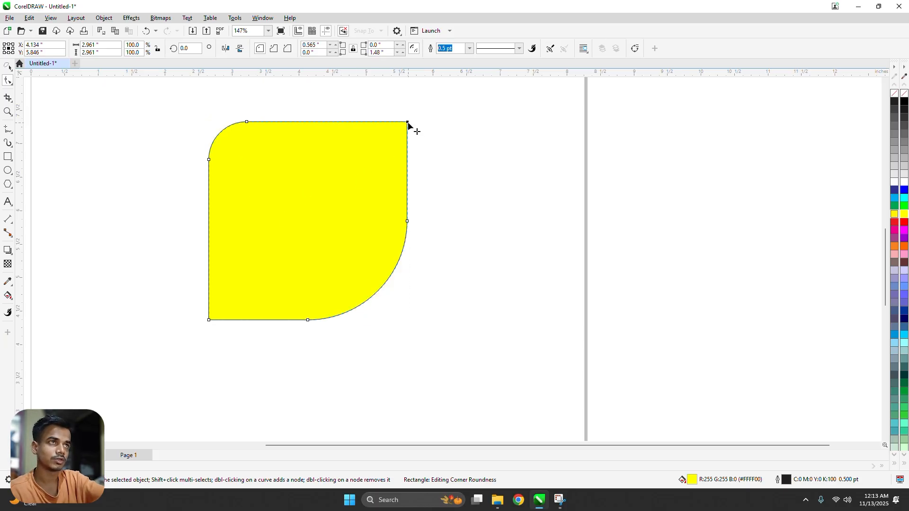
left_click_drag(408, 124, 354, 258)
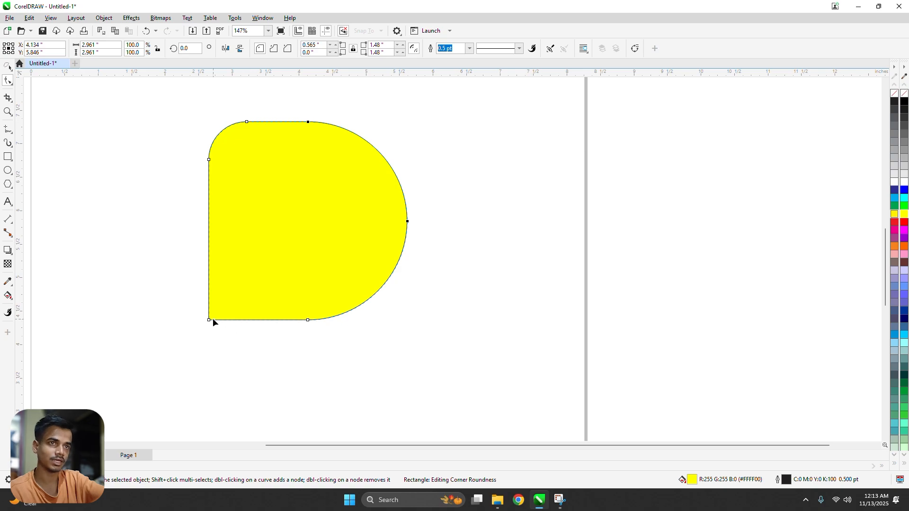
left_click_drag(210, 322, 349, 202)
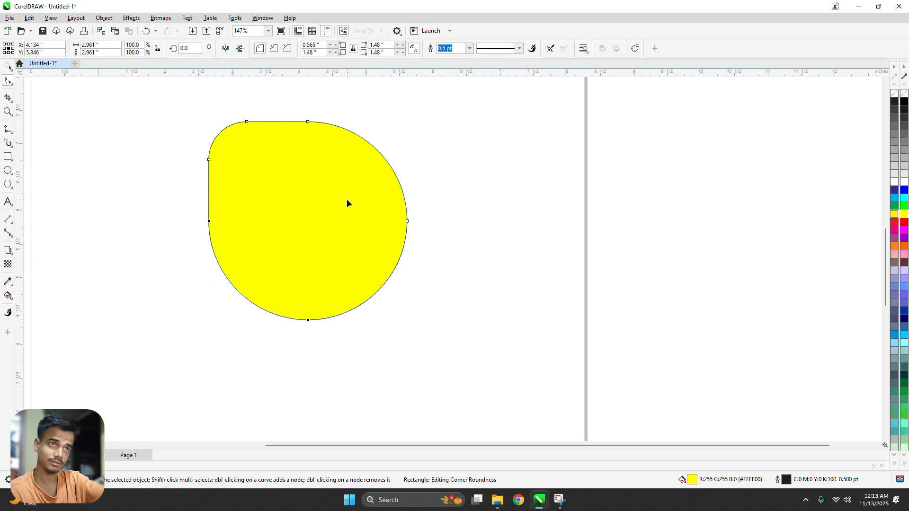
key("space")
scroll(314, 242, "up", 1)
left_click(468, 201)
left_click(353, 205)
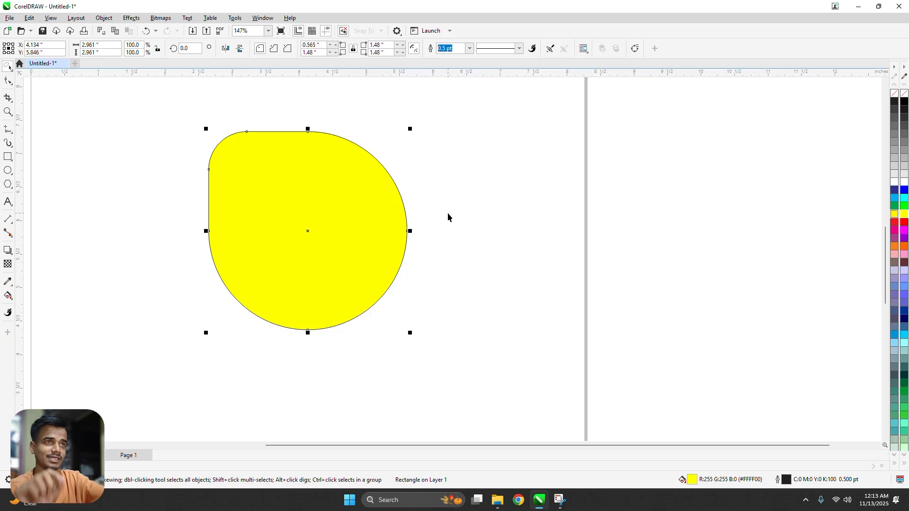
Step: Undo the four individual corner roundings of the square
key("ctrl+z")
key("ctrl+z")
key("ctrl+z")
key("ctrl+z")
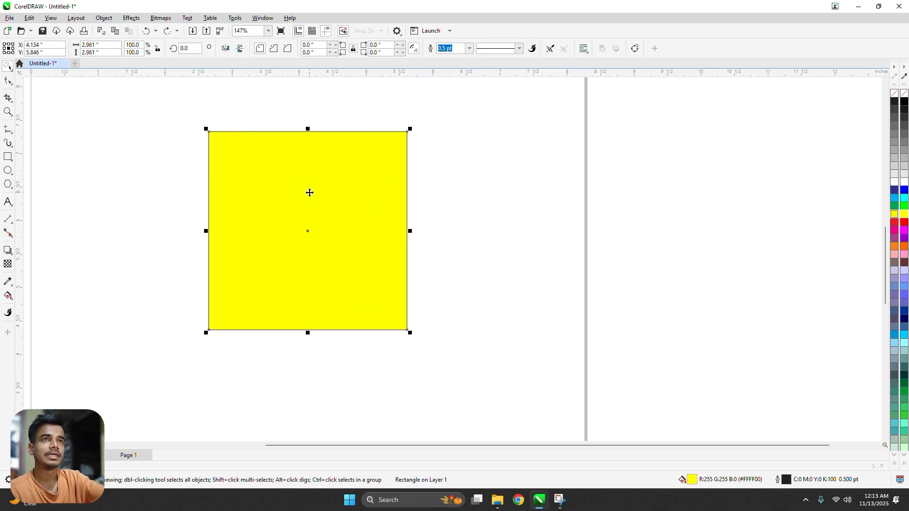
Step: With the Shape tool, round all four corners together to about 1.48 in, and undo the rounding
scroll(199, 194, "up", 1)
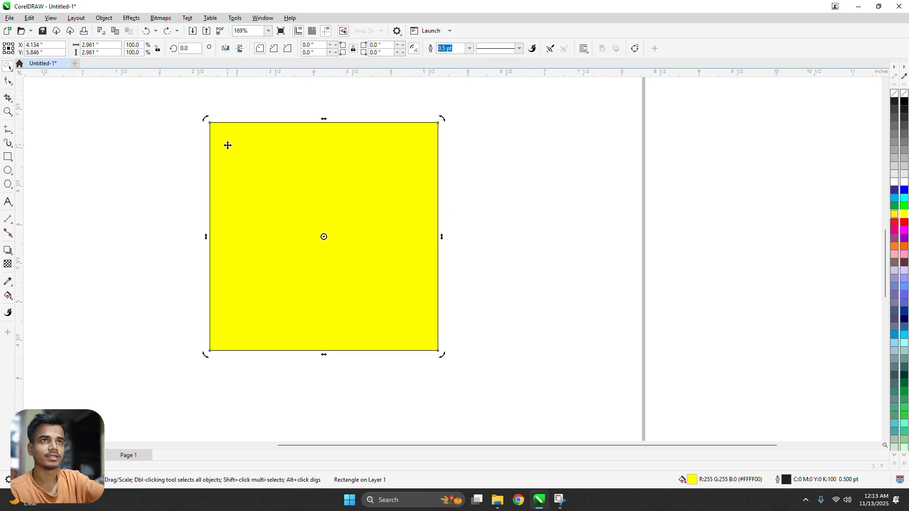
key("F10")
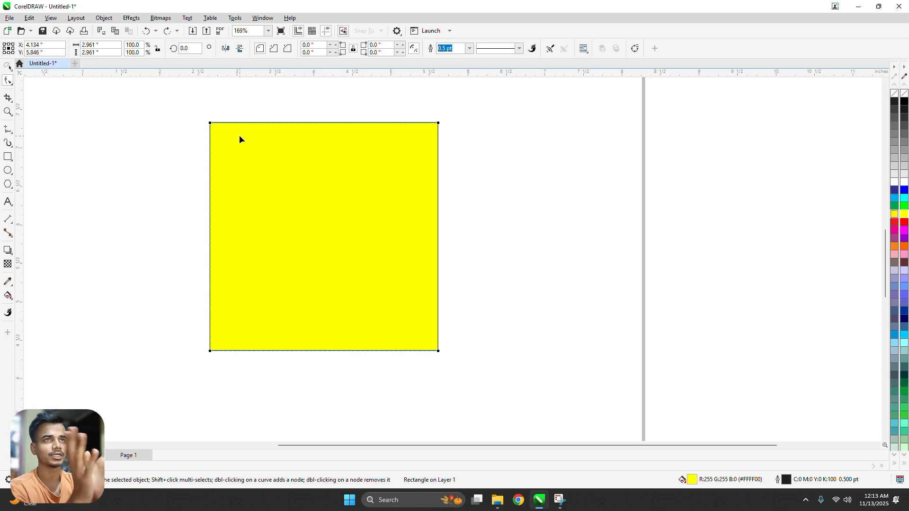
scroll(240, 135, "up", 1)
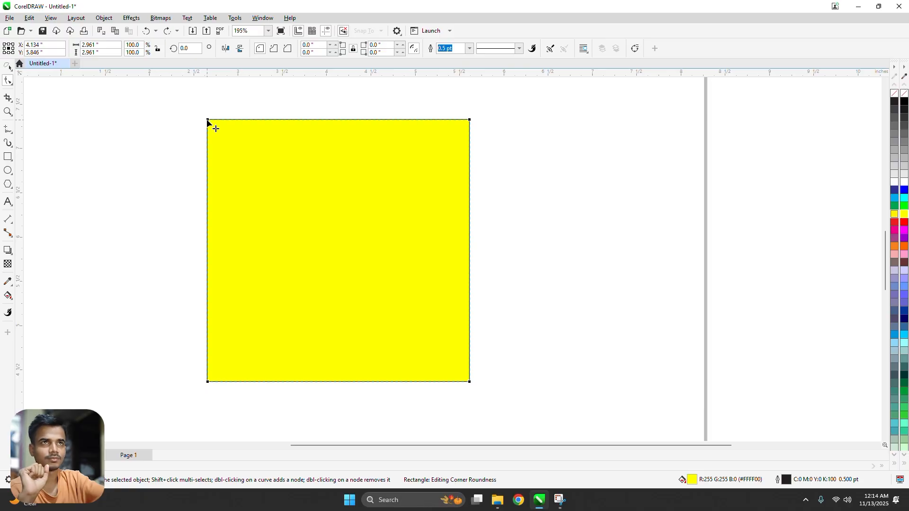
left_click_drag(208, 120, 227, 247)
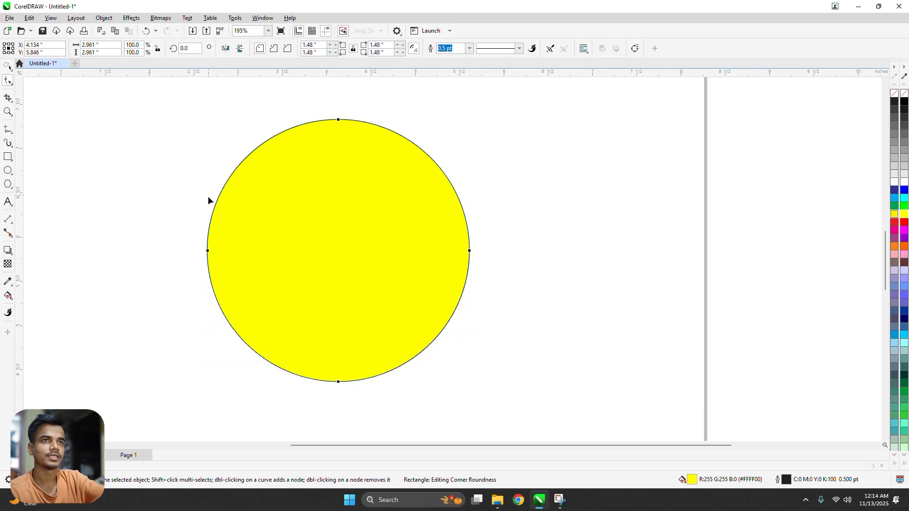
key("ctrl+z")
Step: Round all four corners of the square together to about 0.624 in and select the shape with the Freehand Pick tool
left_click_drag(208, 121, 229, 174)
key("space")
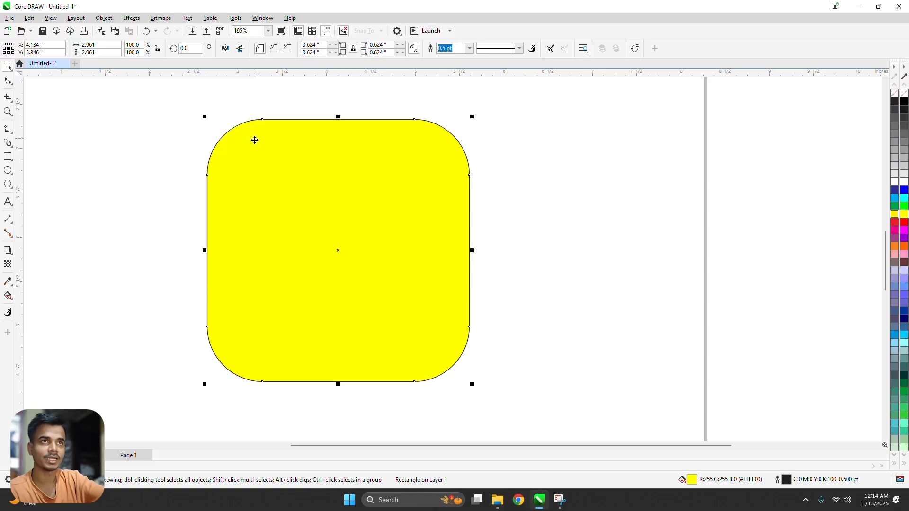
key("Escape")
left_click(370, 177)
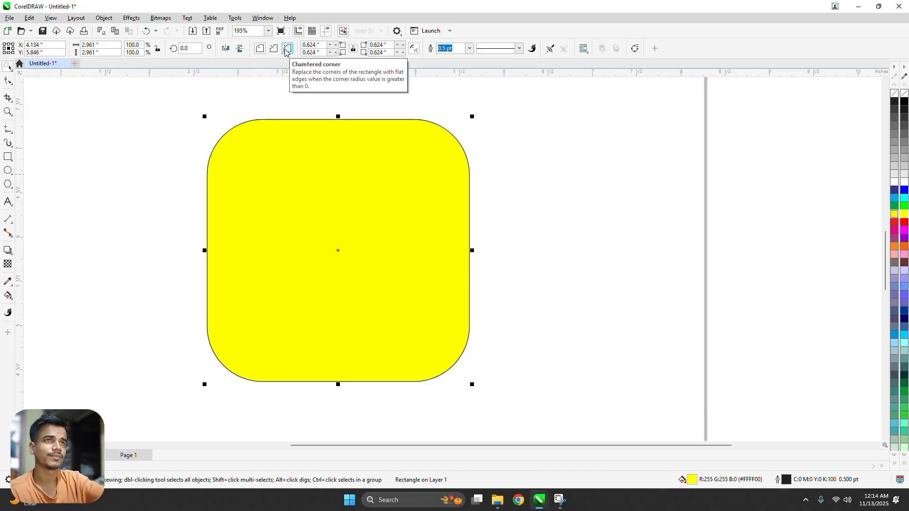
Step: Try the scalloped and chamfered corner styles on the square and return it to round corners
left_click(274, 48)
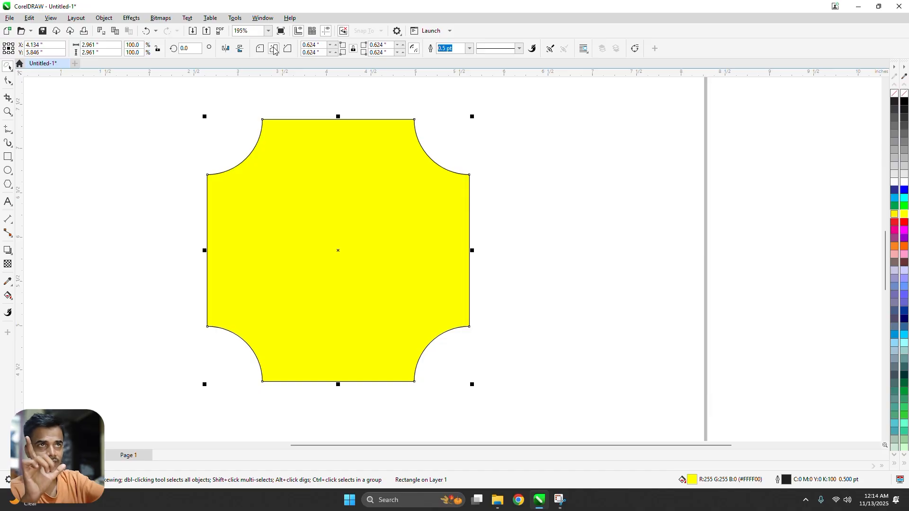
left_click(289, 49)
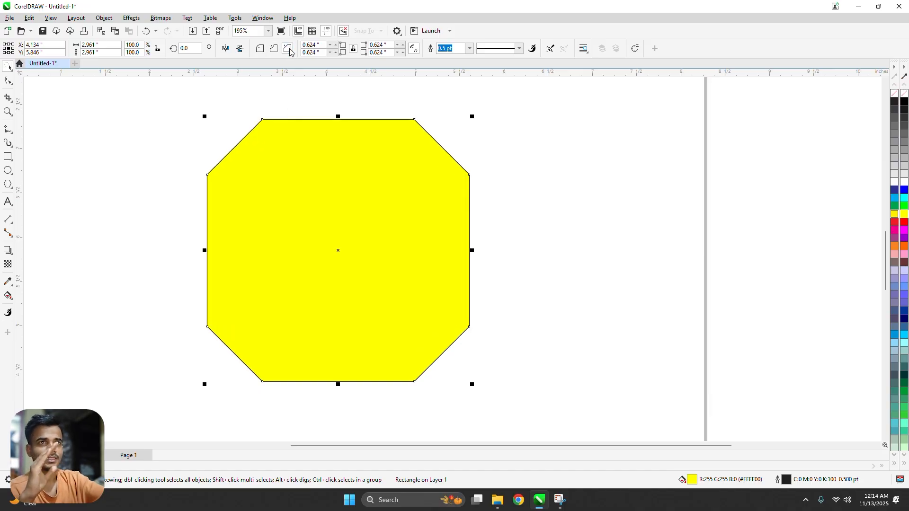
left_click(274, 49)
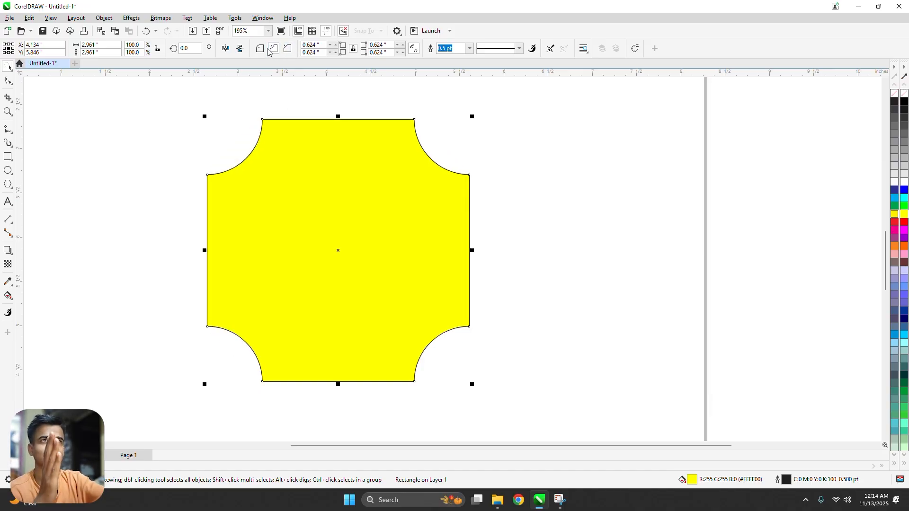
left_click(260, 48)
left_click(274, 49)
left_click(262, 49)
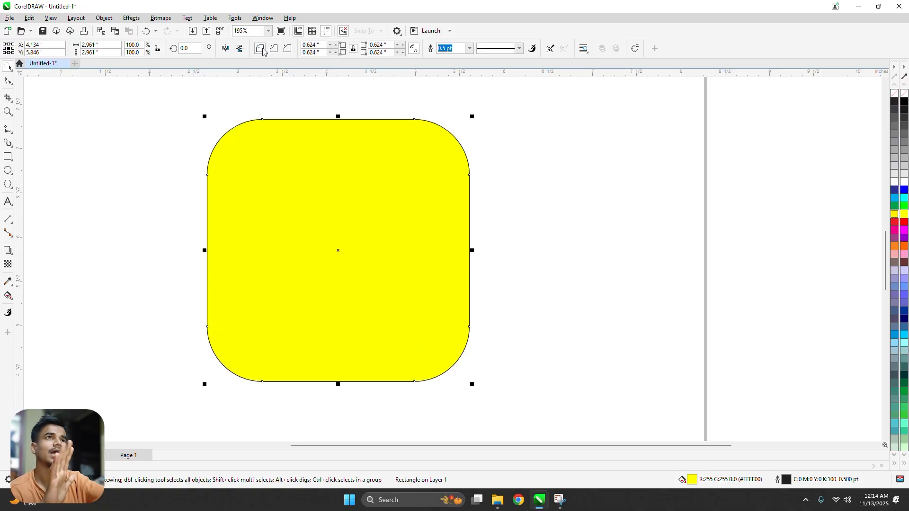
Step: Set the linked corner radii of the square to 1 in and change them to 0.5 in
left_click(321, 45)
type("1")
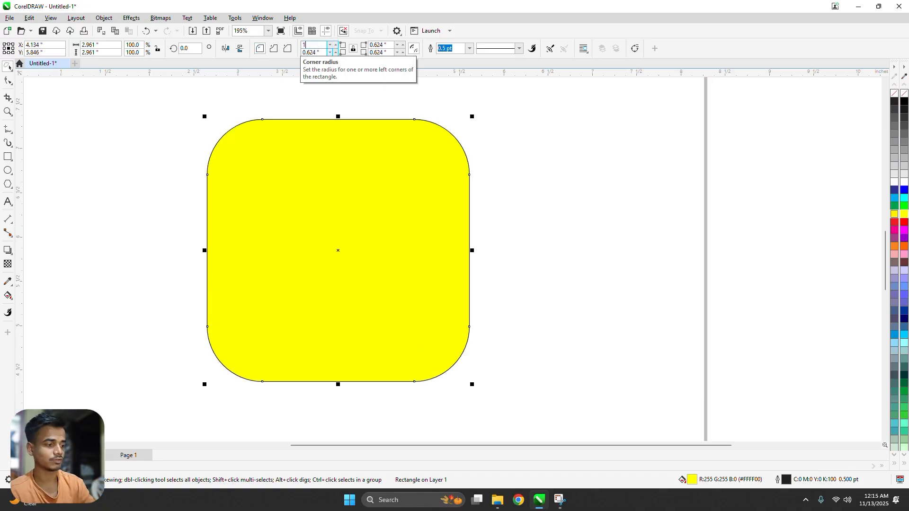
key("Return")
left_click(315, 45)
type(".5")
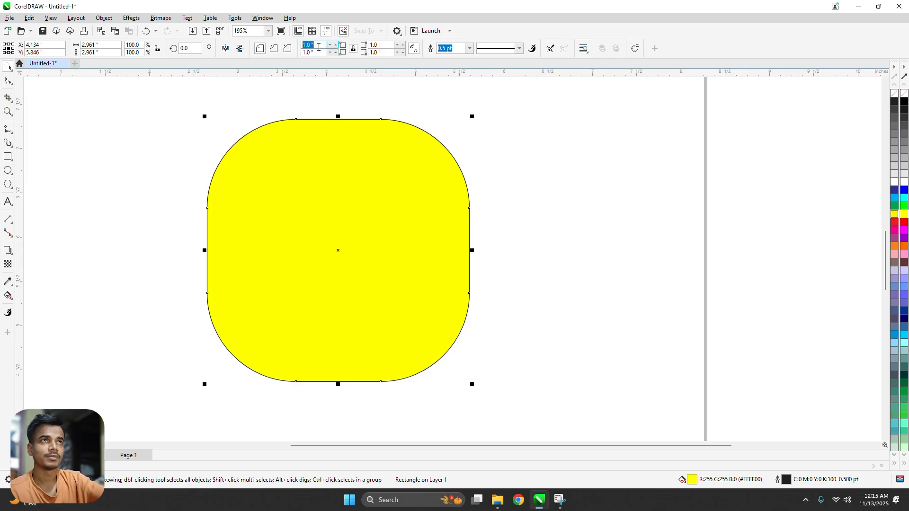
key("Return")
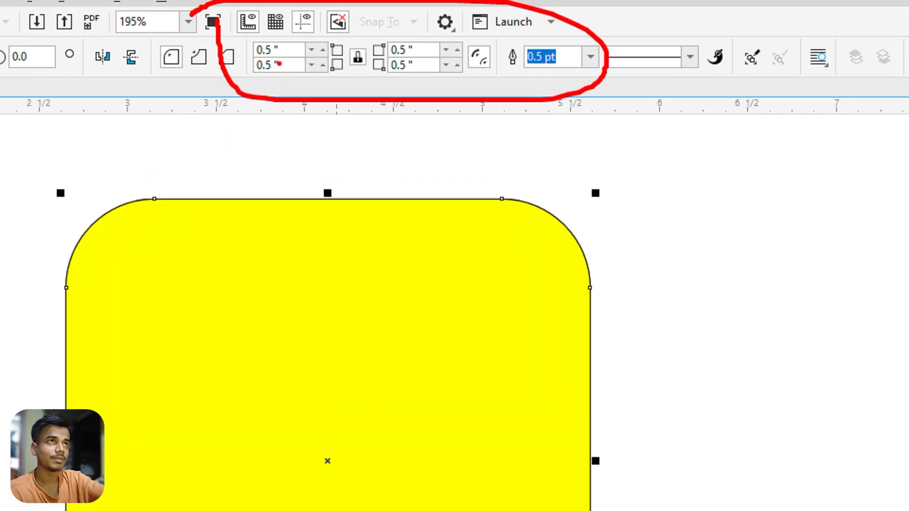
mouse_move(318, 29)
left_mouse_down()
mouse_move(360, 96)
mouse_move(383, 30)
mouse_move(308, 44)
left_mouse_up()
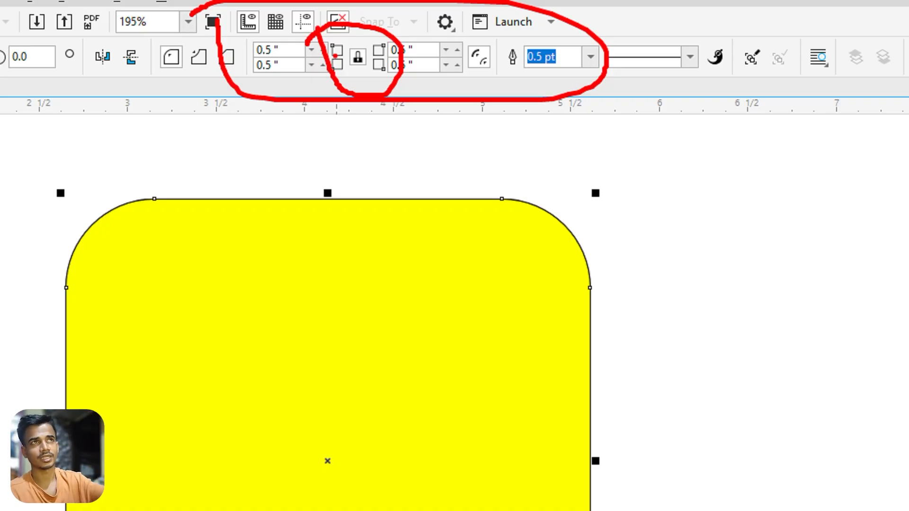
key("Escape")
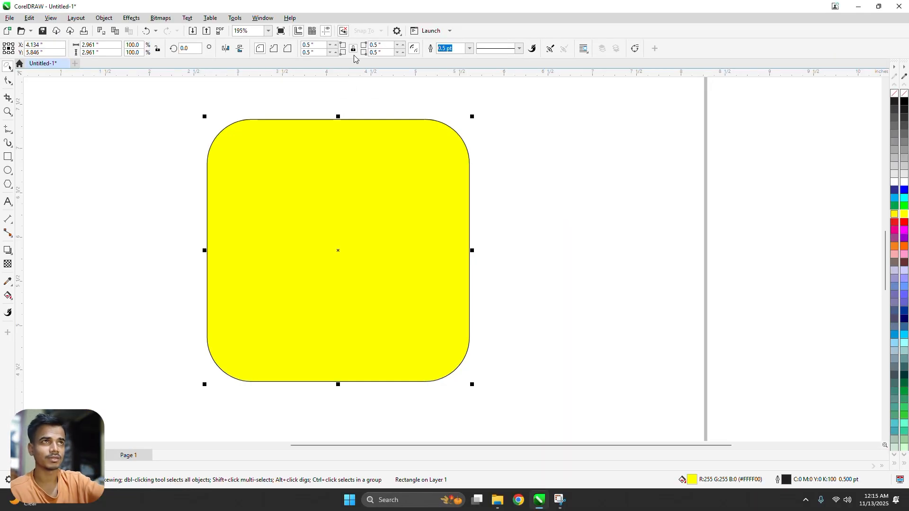
Step: Unlink the corner radii and set only the yellow shape's upper-left corner radius to 2 in
left_click(355, 52)
left_click(326, 87)
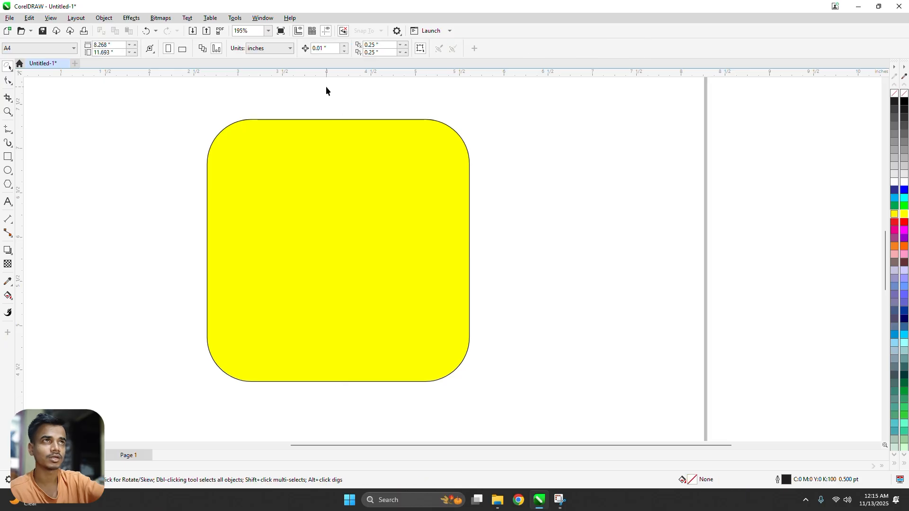
left_click(327, 129)
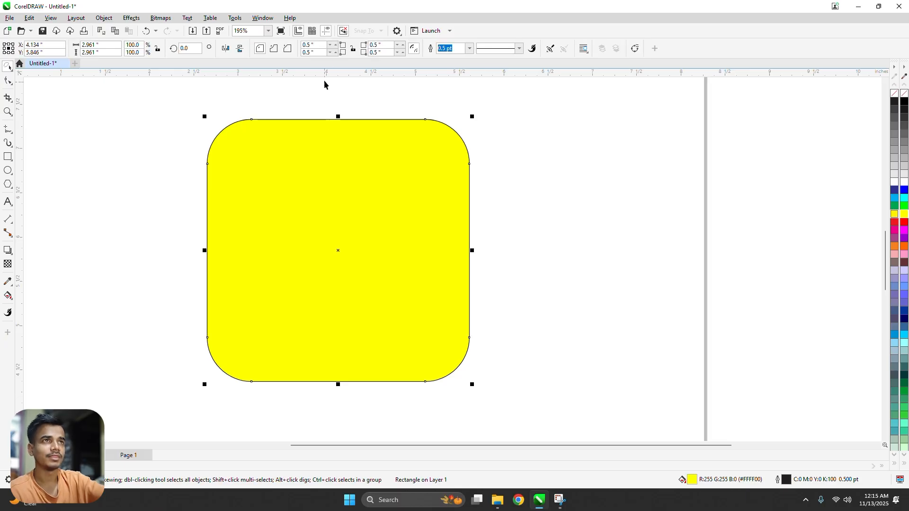
left_click(317, 45)
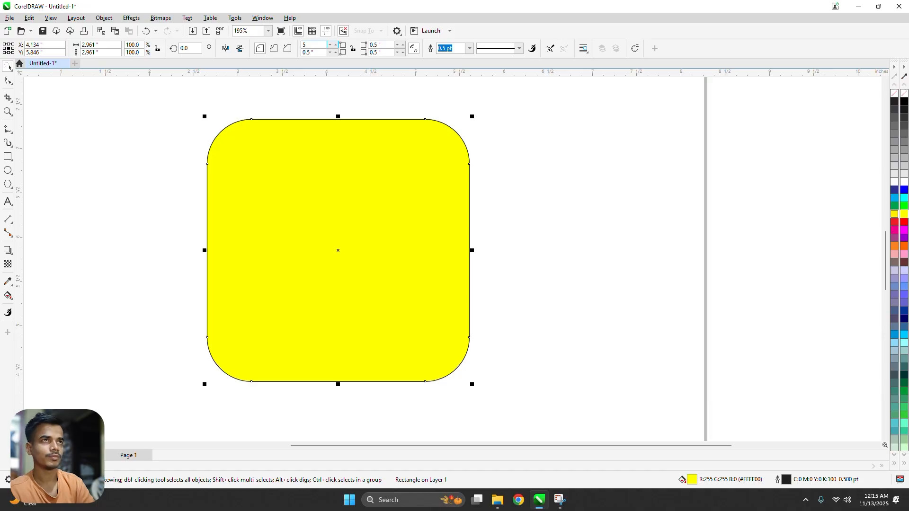
type("2")
key("Return")
left_click(567, 159)
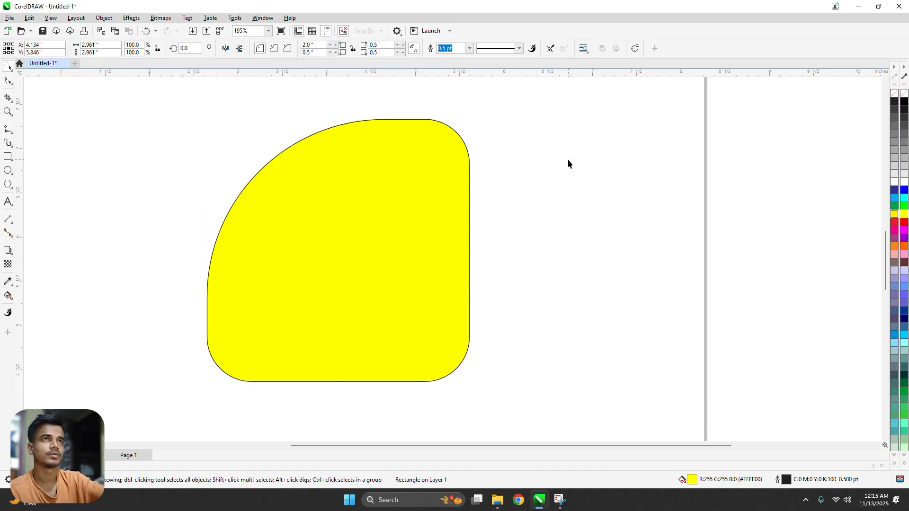
left_click(354, 136)
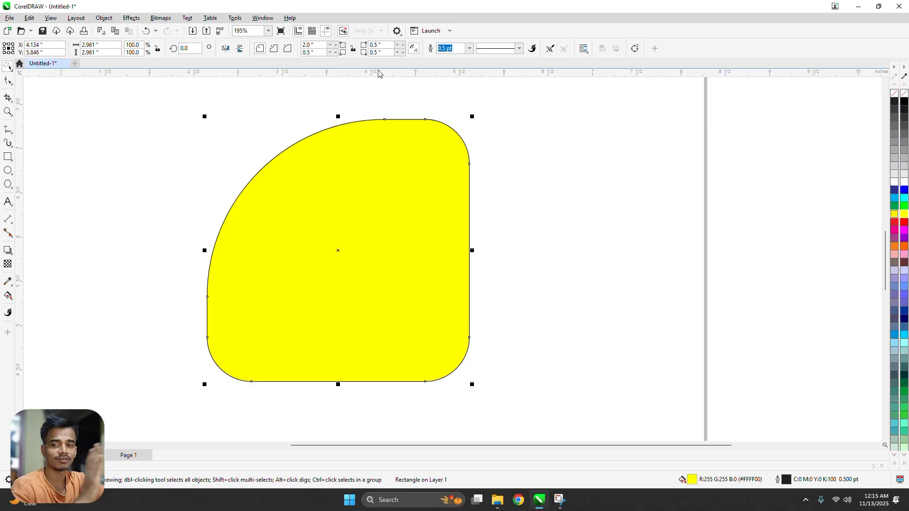
scroll(359, 111, "down", 1)
left_click_drag(341, 126, 364, 143)
left_click(167, 132)
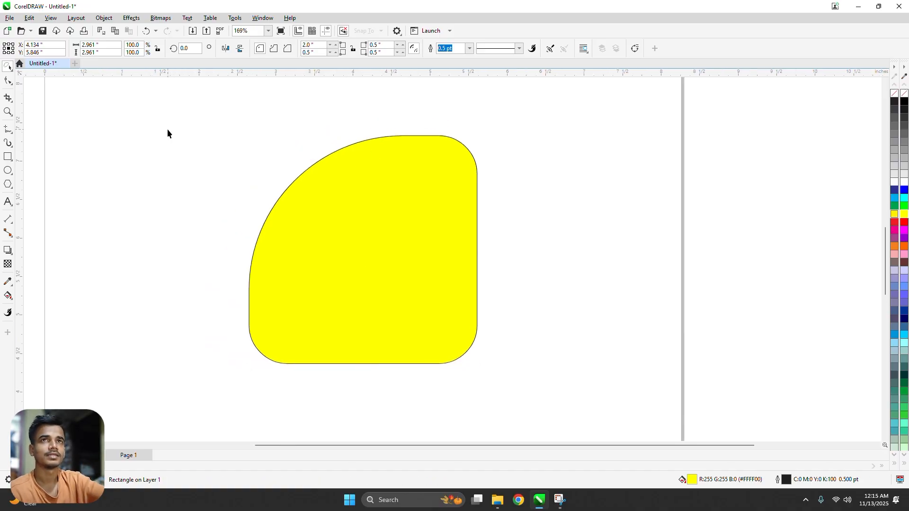
left_click(324, 181)
scroll(318, 179, "down", 2)
left_click_drag(317, 171, 326, 192)
scroll(344, 186, "up", 1)
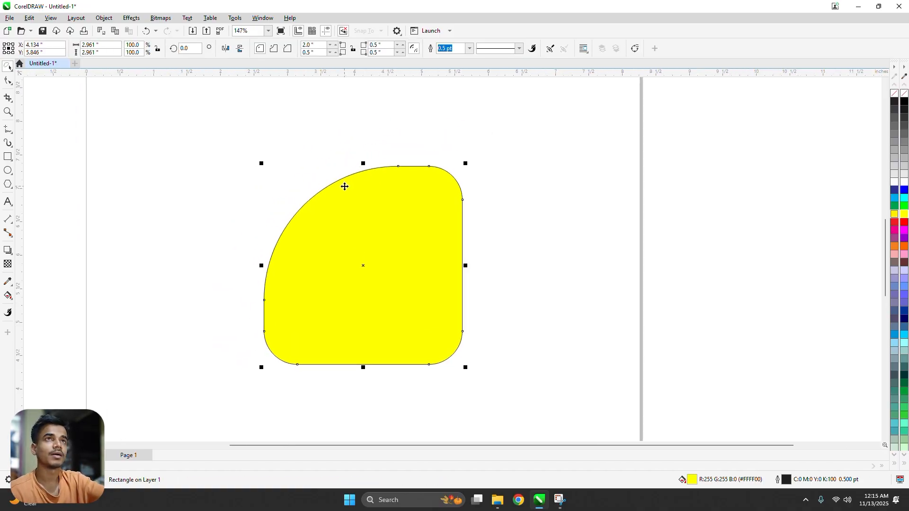
left_click(341, 96)
left_click(346, 189)
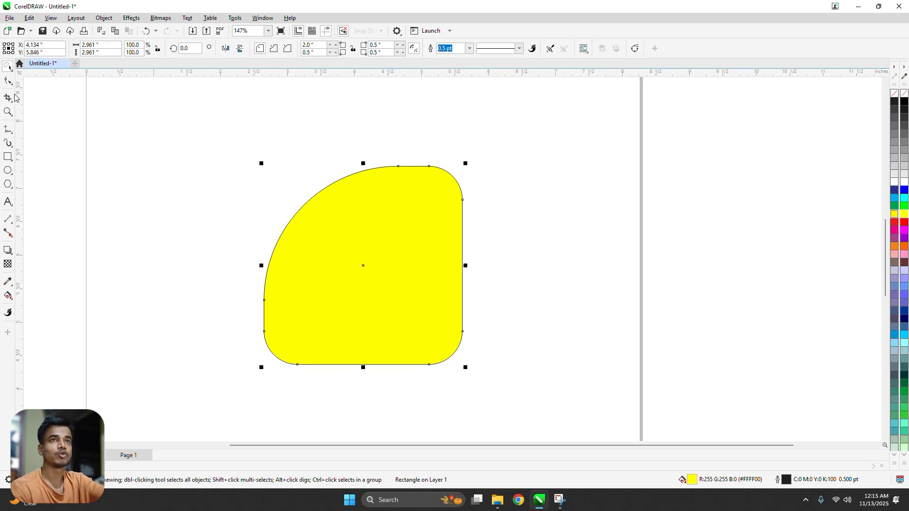
Step: Activate the Shape tool on the yellow shape, view its related tools, and return to the Freehand Pick tool with nothing selected
left_click(8, 81)
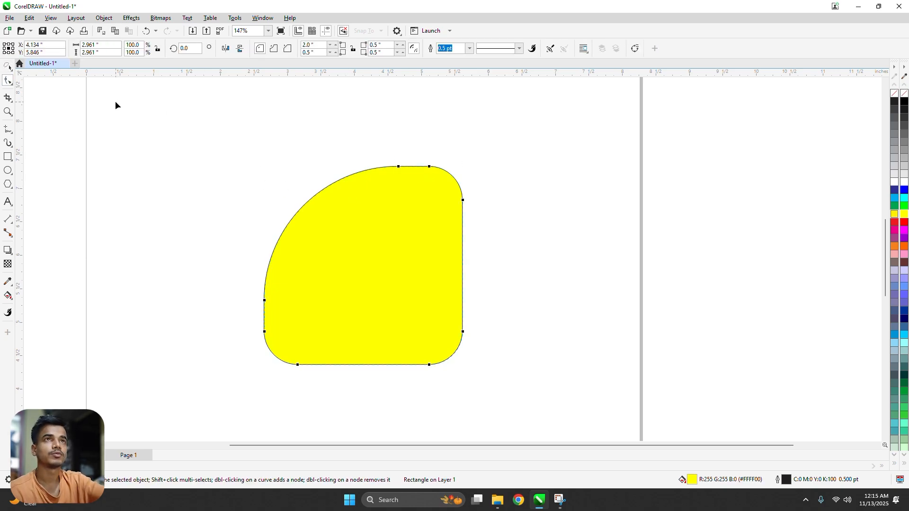
left_click(9, 80)
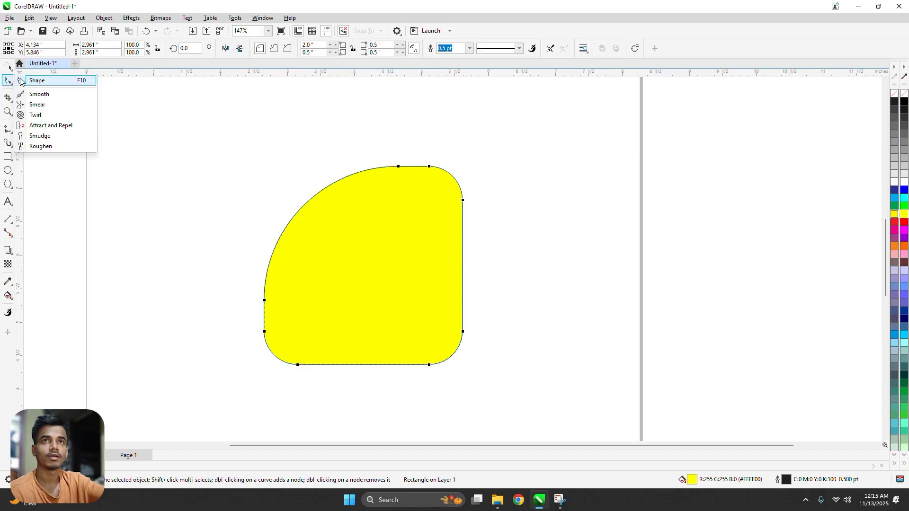
left_click(24, 81)
key("space")
left_click(315, 147)
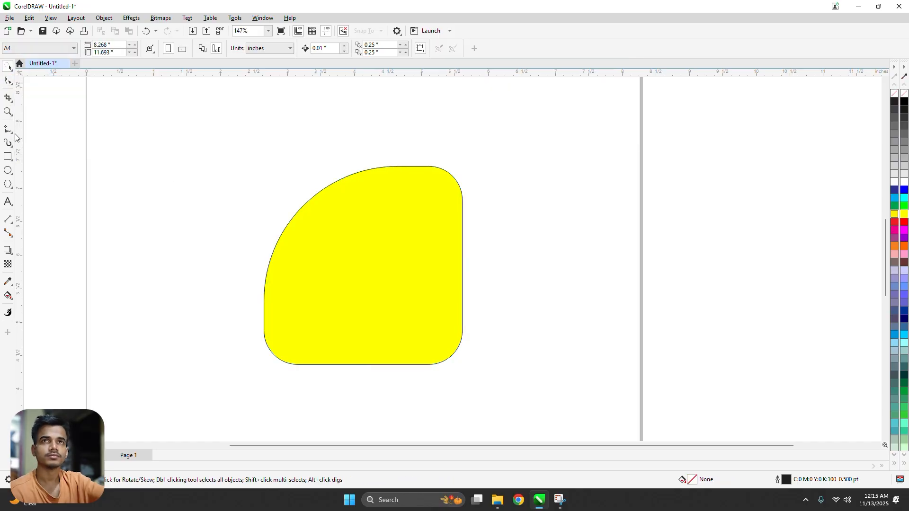
Step: Draw an unfilled square of about 1.534 in across the page's right edge, beside the yellow shape, and select it
left_click(8, 156)
left_click_drag(596, 157, 699, 260)
key("space")
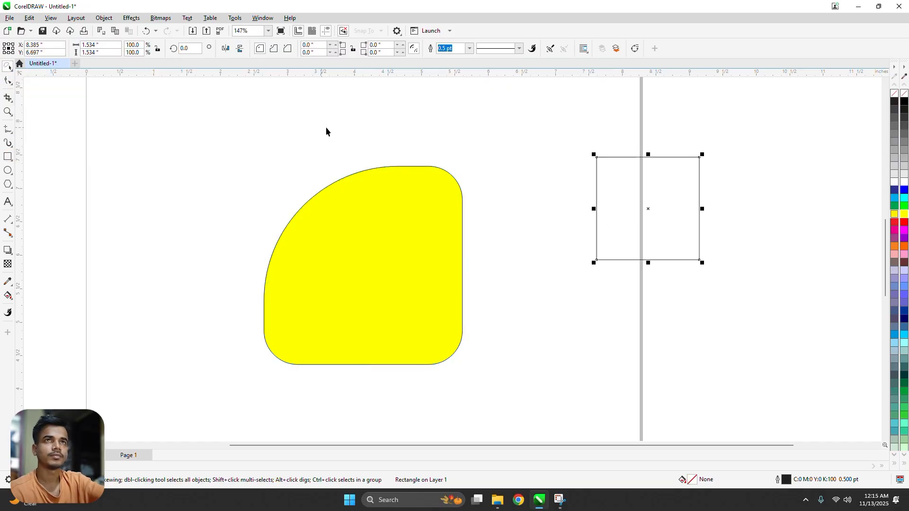
left_click(413, 119)
left_click(656, 169)
scroll(511, 157, "down", 1)
left_click_drag(512, 156, 386, 161)
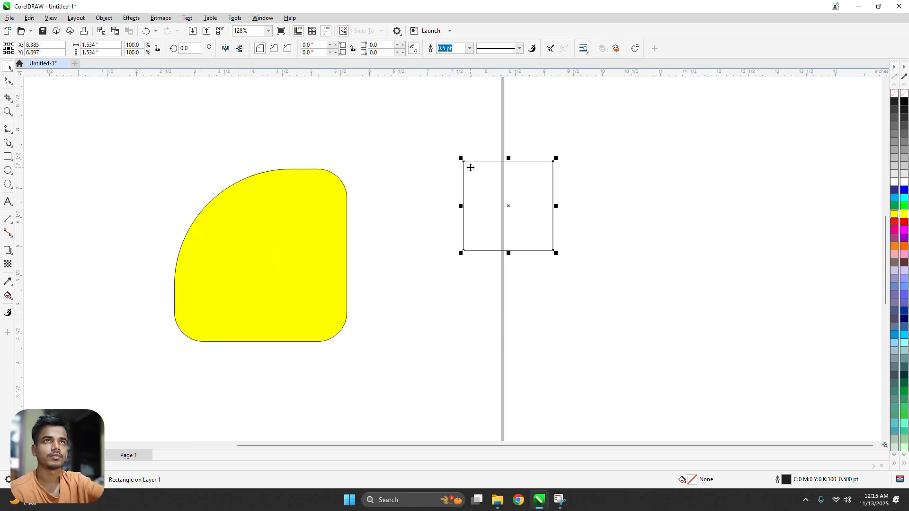
Step: Move the unfilled square off the page into the empty area beyond its right edge
left_click_drag(471, 167, 593, 197)
left_click_drag(504, 176, 414, 176)
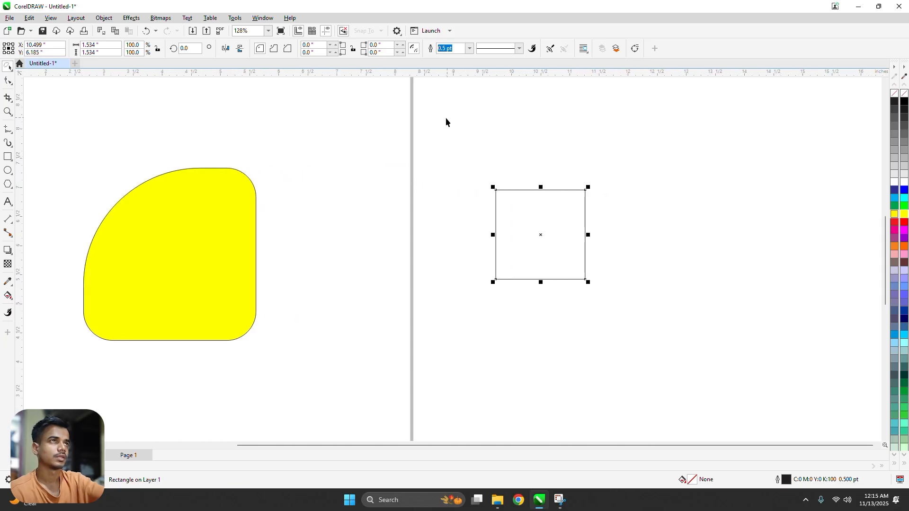
Step: Select the yellow rounded shape and view its corner nodes with the Shape tool
left_click(202, 195)
left_click_drag(254, 199, 384, 190)
scroll(308, 207, "up", 1)
left_click_drag(319, 205, 333, 200)
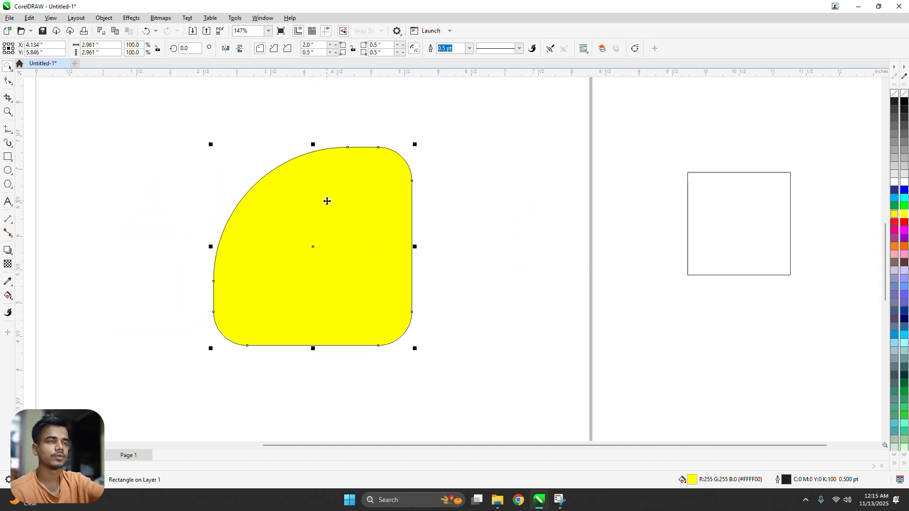
left_click(8, 80)
scroll(270, 190, "up", 1)
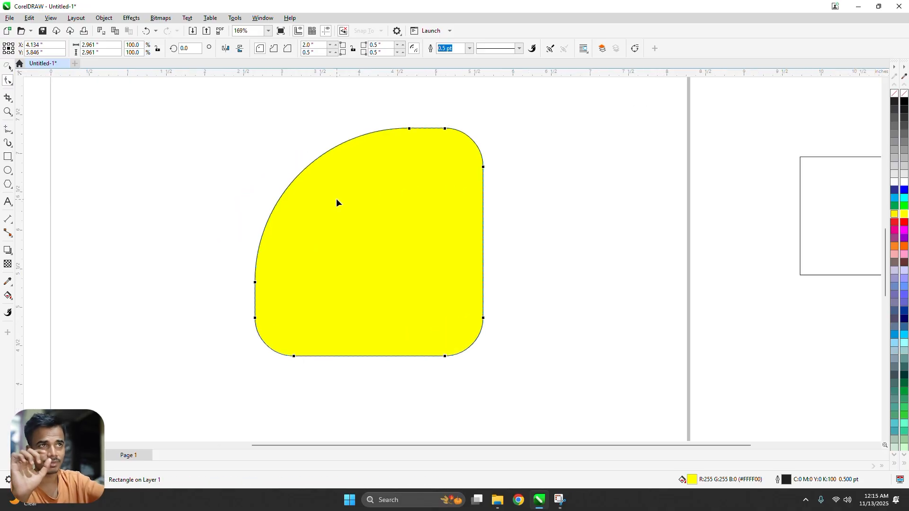
key("space")
Step: Move the unfilled square farther right of the page and color its outline red
left_click_drag(861, 195, 404, 197)
left_click_drag(443, 195, 603, 205)
left_click_drag(781, 199, 505, 183)
right_click(905, 222)
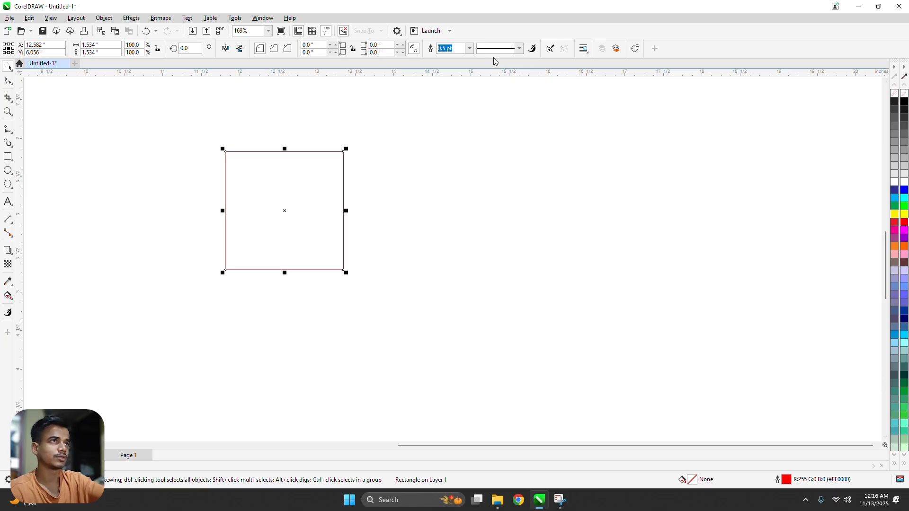
Step: Set the red square's outline width to 2 pt
left_click(458, 49)
triple_click(458, 49)
type("2")
key("Return")
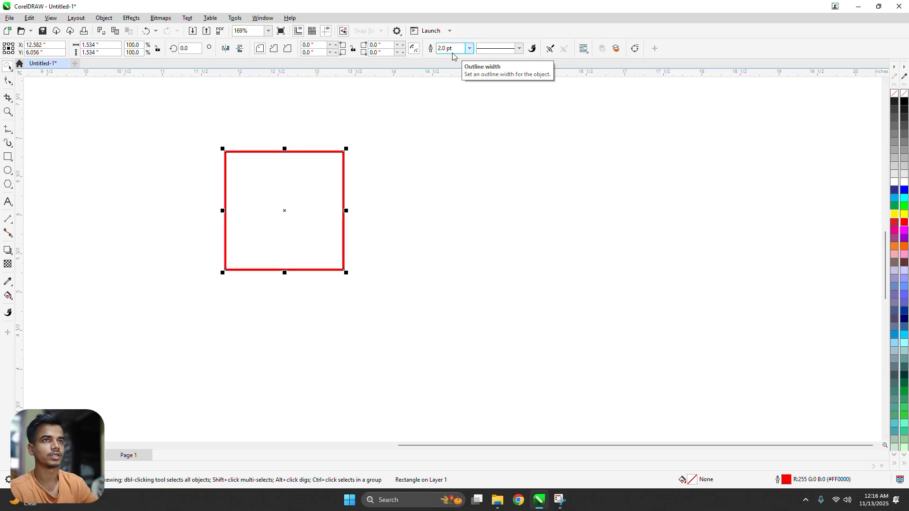
scroll(161, 191, "up", 1)
scroll(161, 191, "up", 2)
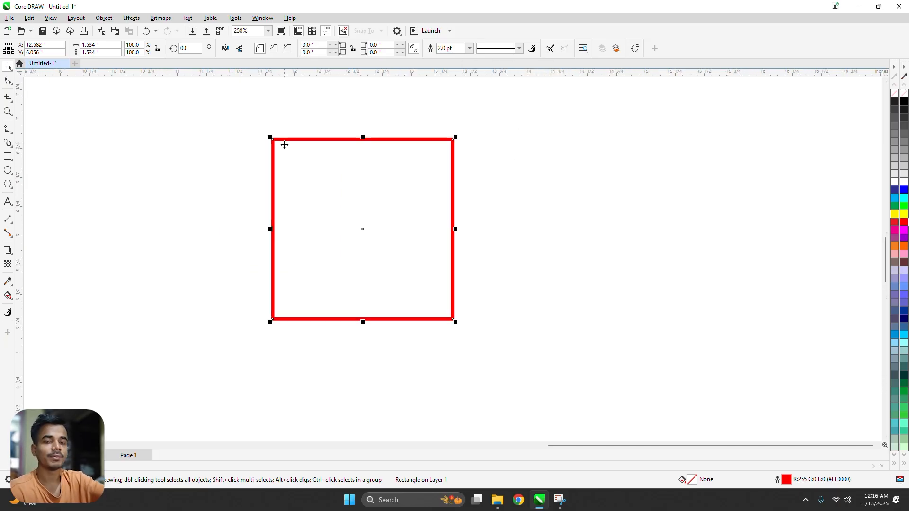
scroll(287, 158, "up", 1)
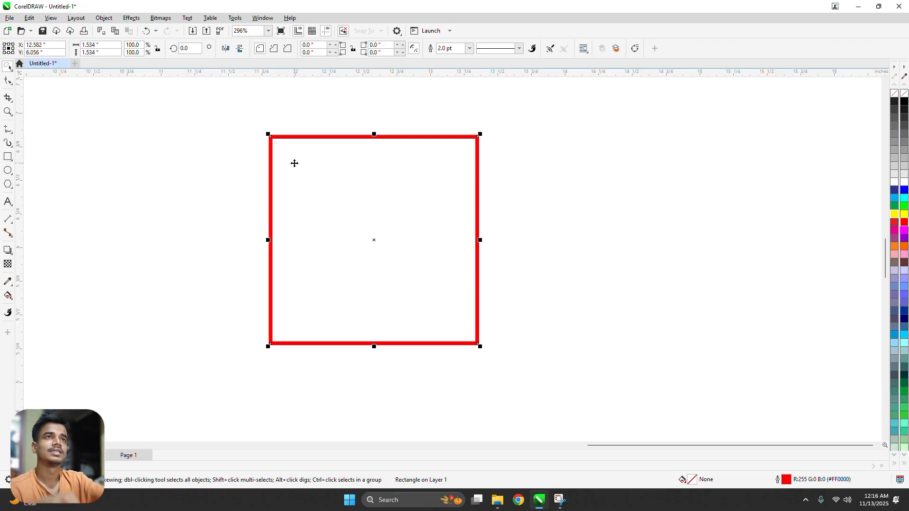
Step: View the red square's nodes with the Shape tool and find the Convert to Curves command among the object commands
key("F10")
scroll(292, 138, "up", 1)
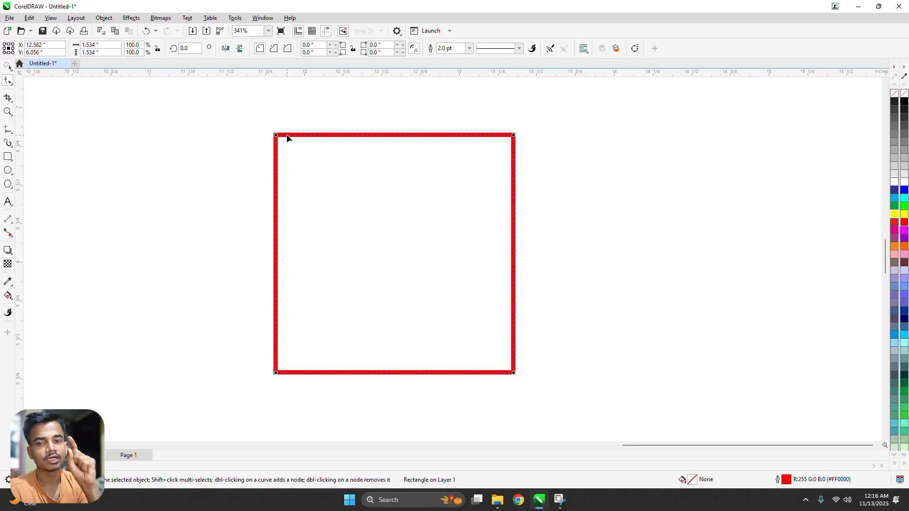
key("space")
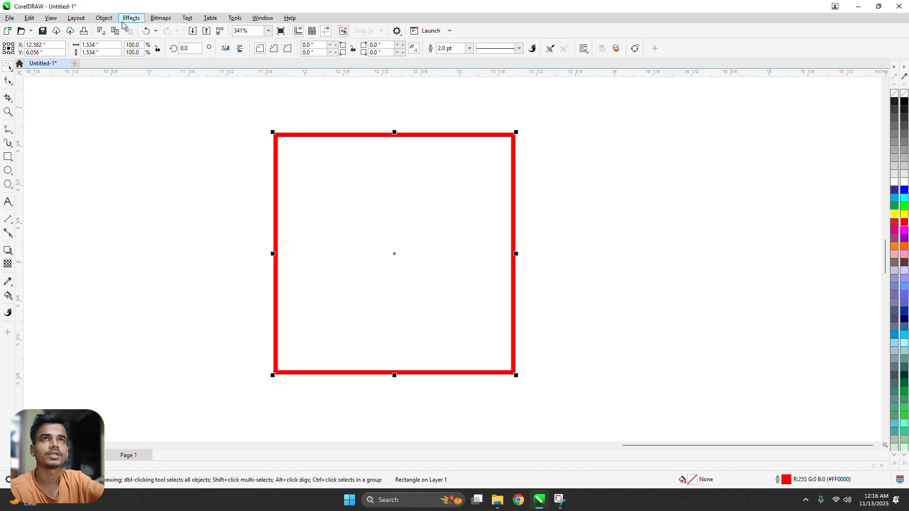
left_click(98, 19)
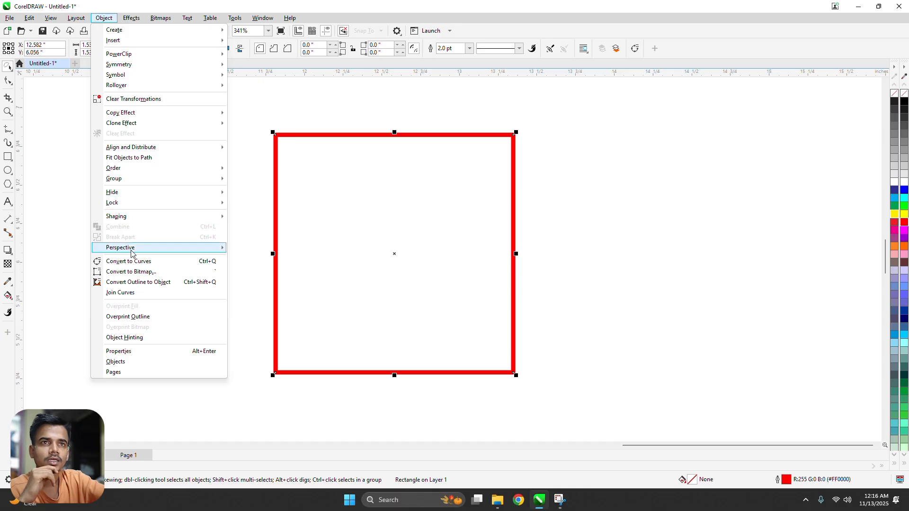
left_click(102, 20)
left_click(102, 20)
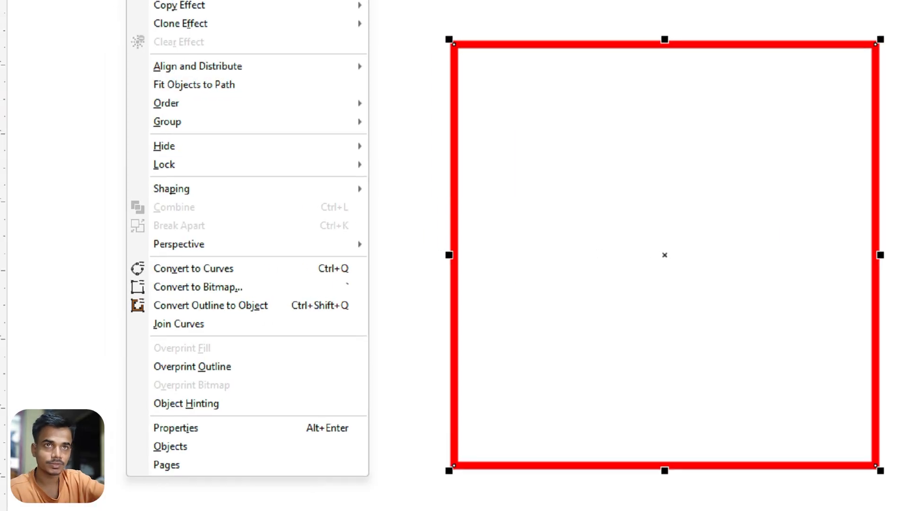
mouse_move(85, 256)
left_mouse_down()
mouse_move(574, 393)
mouse_move(28, 235)
mouse_move(1, 250)
left_mouse_up()
key("Escape")
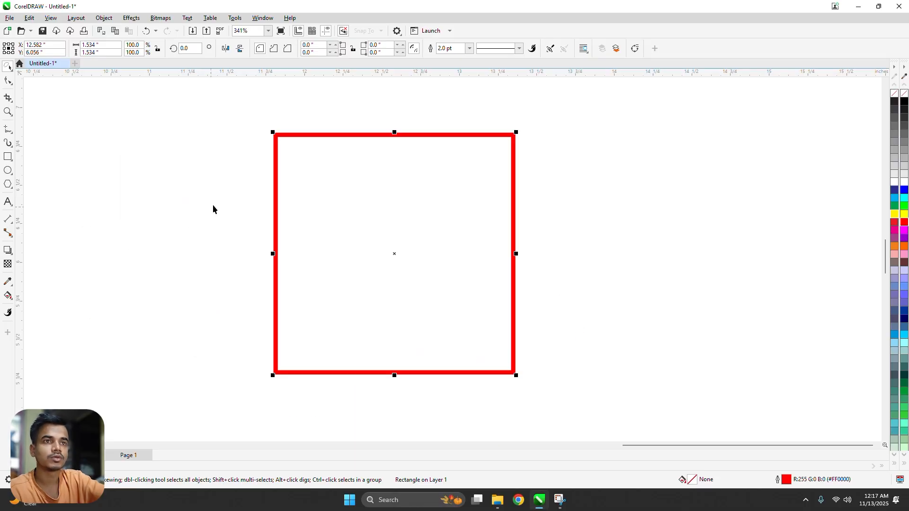
Step: Try converting the red square to curves and undo it each time, comparing its nodes under the Shape tool
key("ctrl+q")
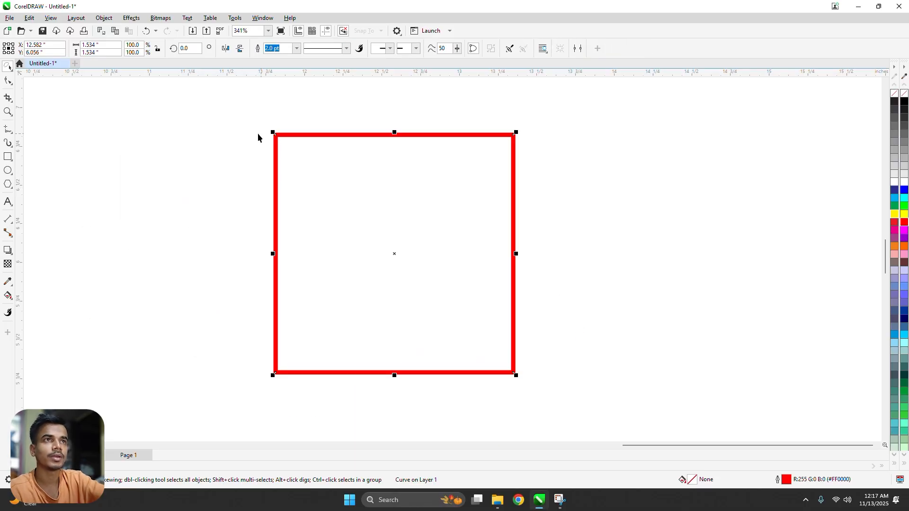
left_click(5, 81)
key("ctrl+z")
scroll(300, 140, "up", 1)
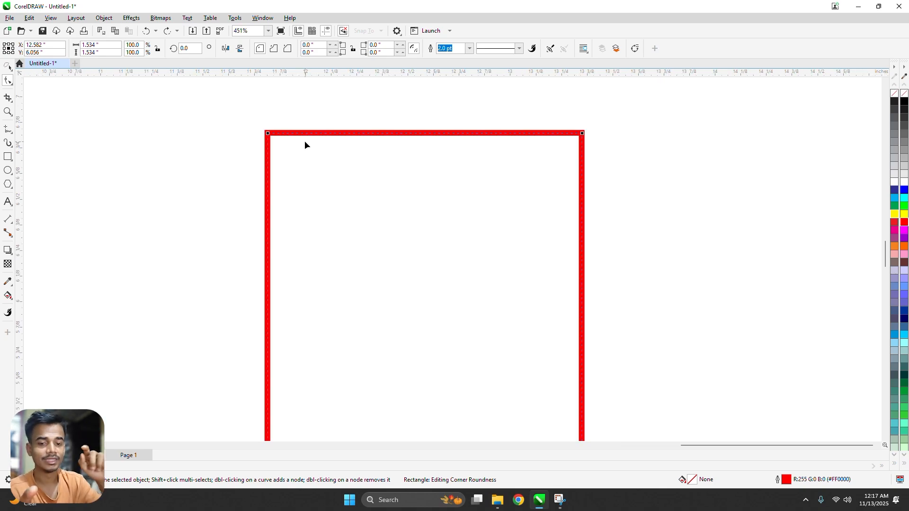
key("ctrl+q")
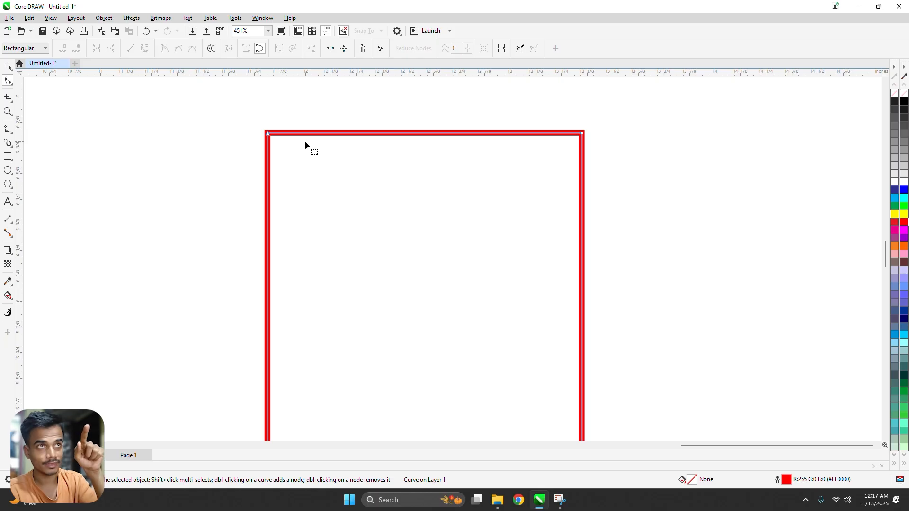
key("ctrl+z")
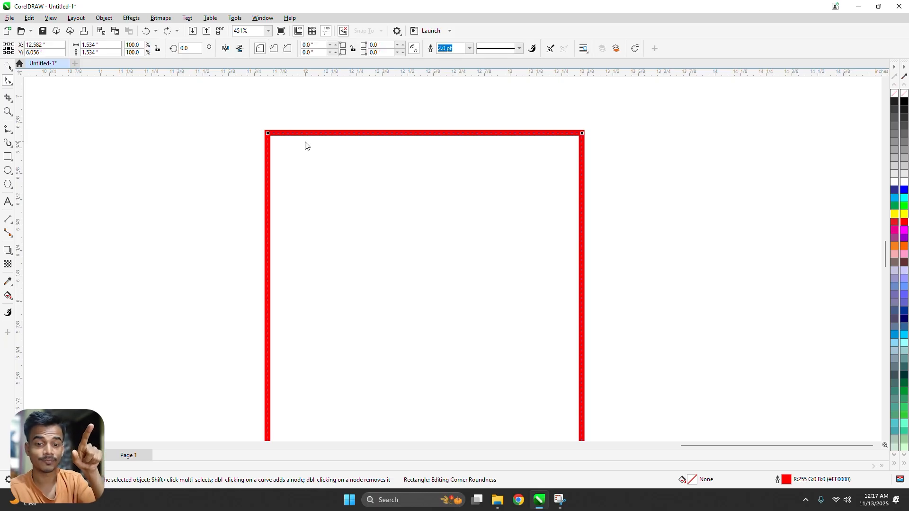
Step: Convert the red square to curves and return to the Freehand Pick tool with it selected
key("ctrl+q")
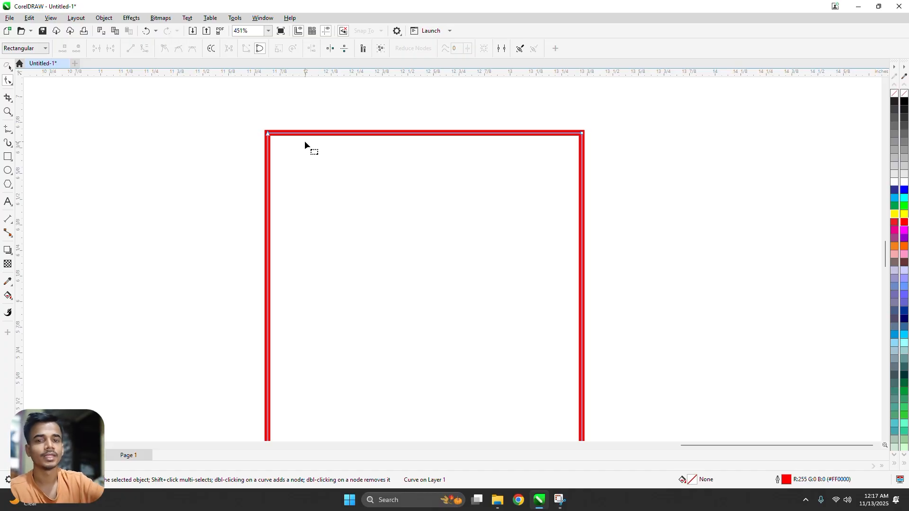
key("space")
scroll(261, 147, "down", 2)
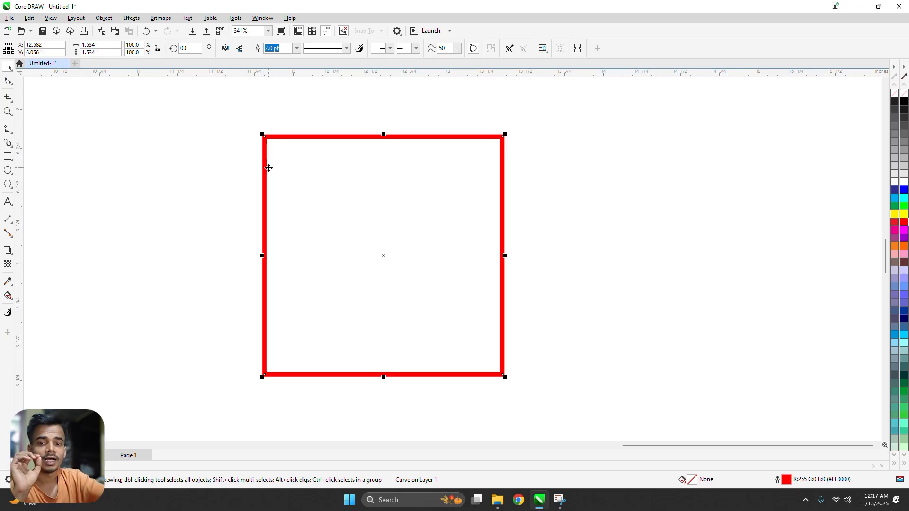
left_click_drag(265, 167, 245, 157)
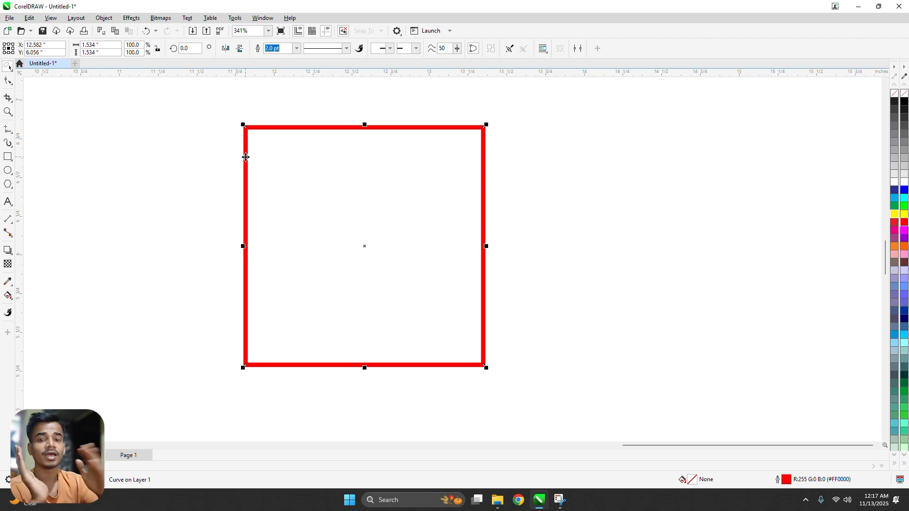
scroll(246, 158, "up", 1)
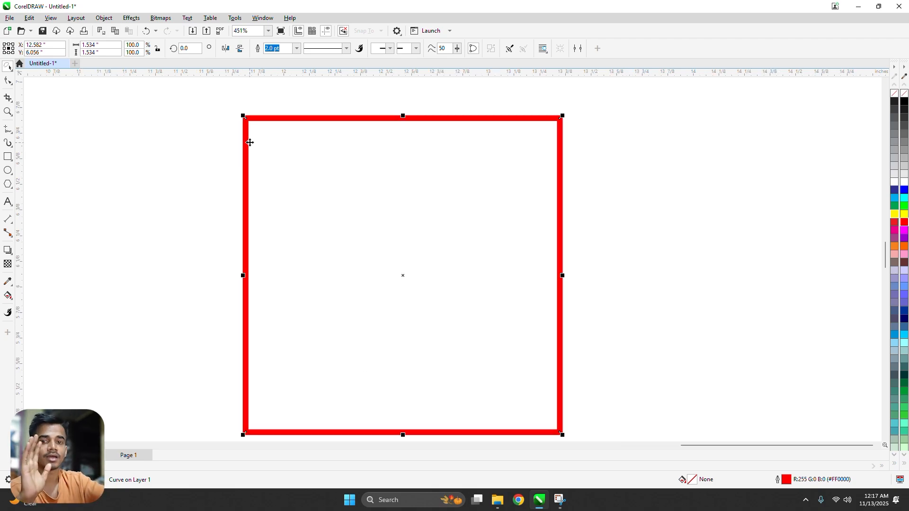
scroll(250, 143, "down", 1)
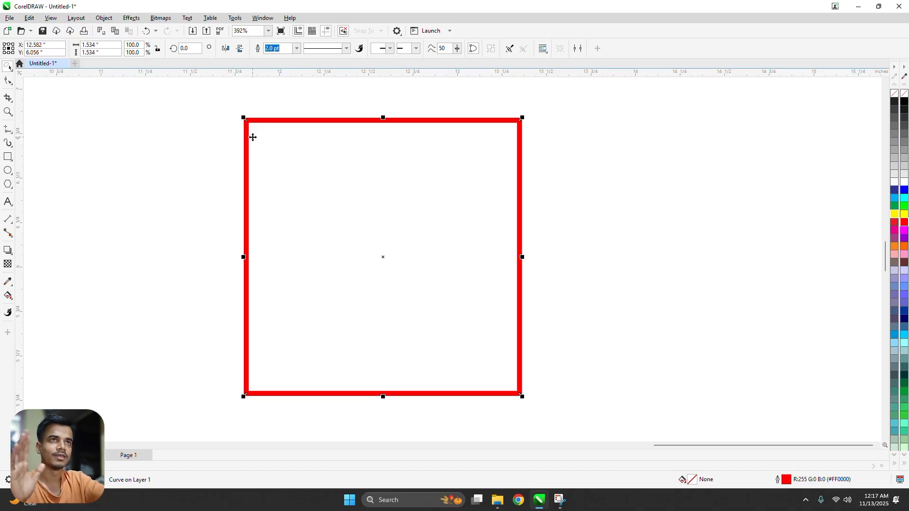
Step: Pull the red curve's upper-left node inward with the Shape tool, and try deleting that node before undoing the deletion
key("F10")
scroll(253, 137, "up", 1)
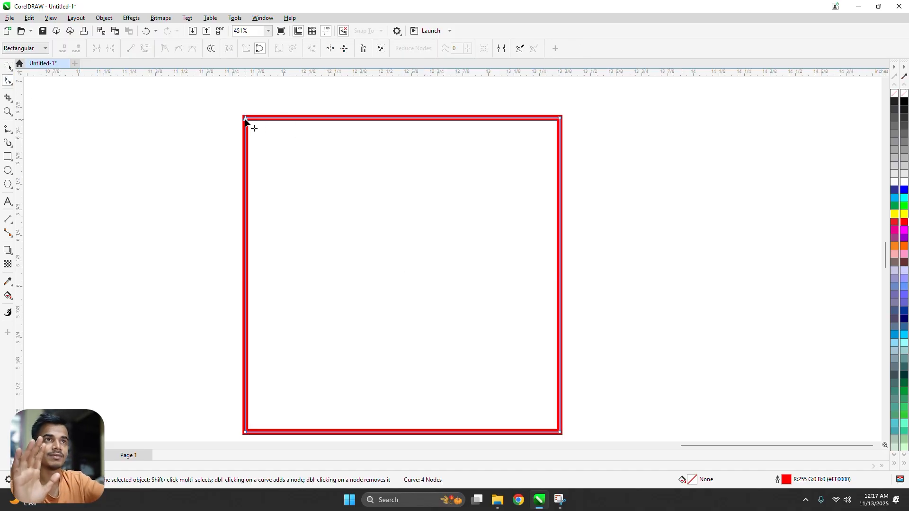
left_click_drag(245, 120, 341, 232)
scroll(340, 232, "down", 3)
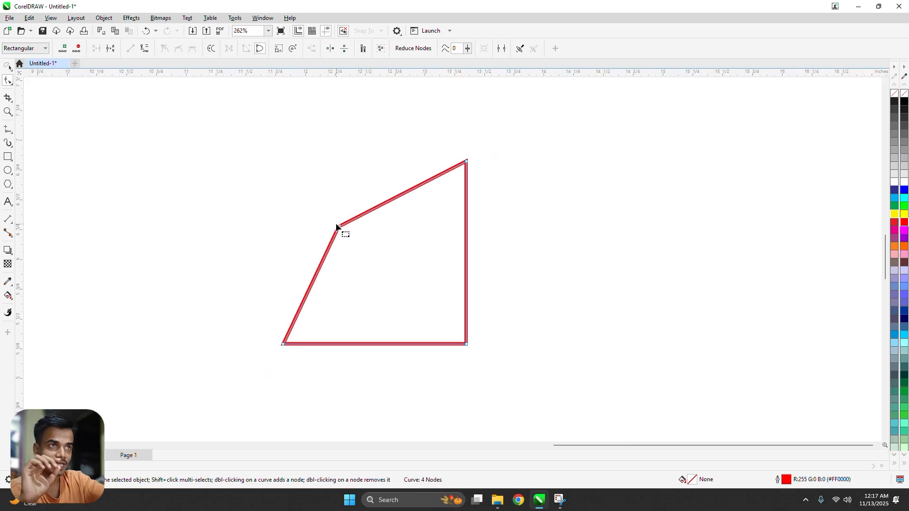
key("Delete")
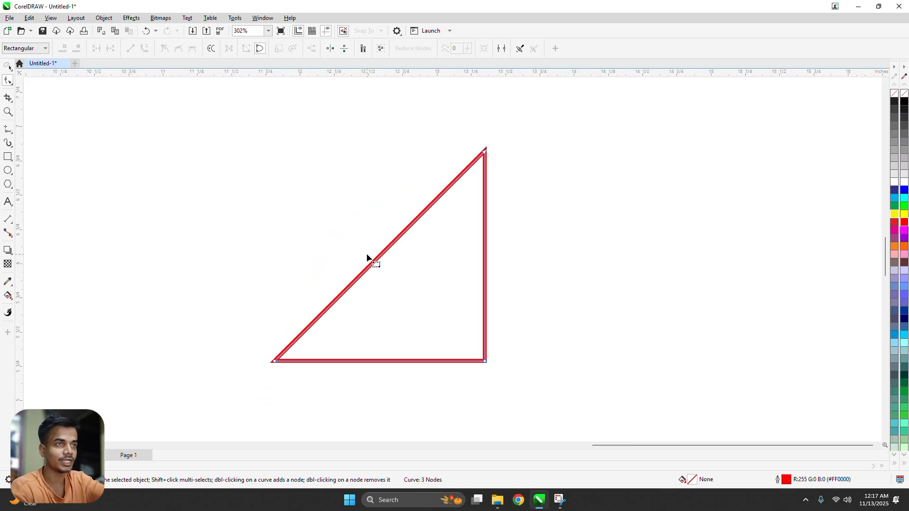
key("ctrl+z")
Step: Reshape the red curve into an irregular quadrilateral by pulling three corner nodes outward and the lower-left node up inside the shape
left_click_drag(337, 225, 214, 149)
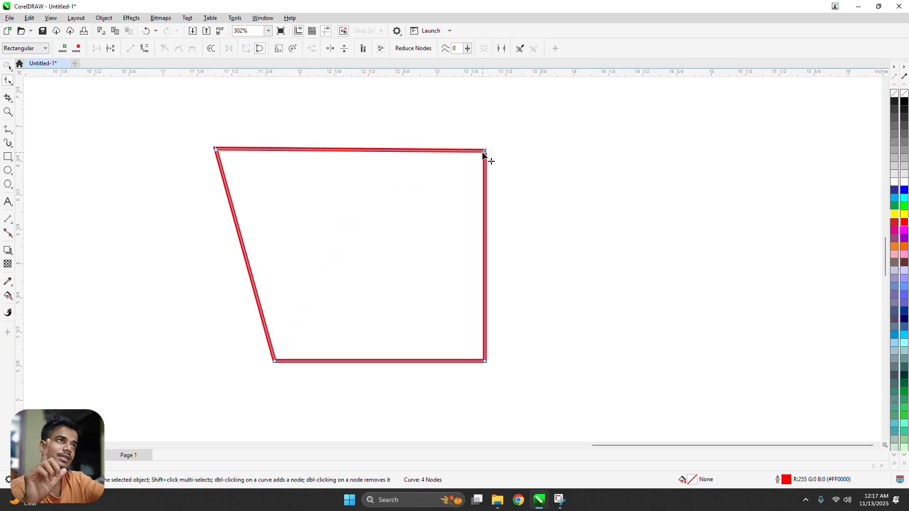
left_click_drag(485, 150, 655, 117)
scroll(588, 146, "down", 1)
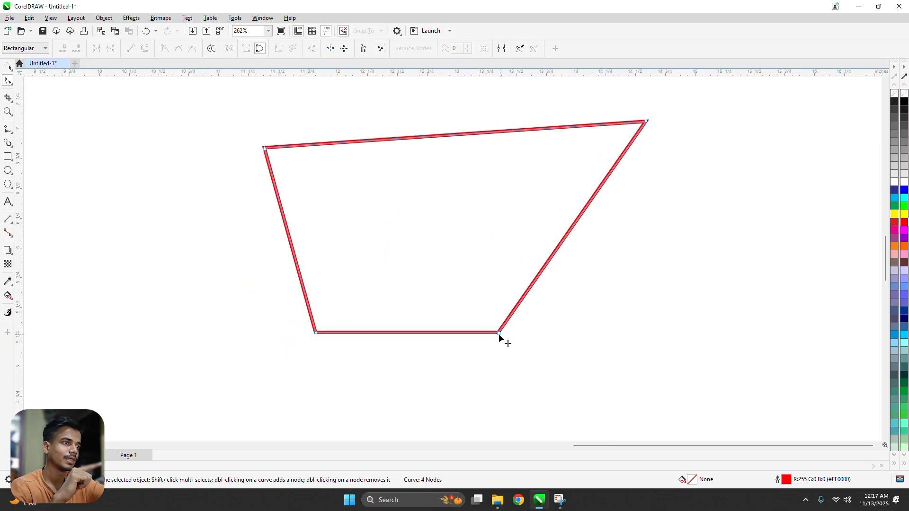
left_click_drag(498, 333, 813, 404)
scroll(355, 336, "down", 1)
left_click_drag(321, 333, 477, 251)
scroll(450, 250, "down", 1)
scroll(449, 252, "down", 1)
key("space")
Step: Draw a circle about 1.622 in across between the page edge and the red quadrilateral
left_click(8, 170)
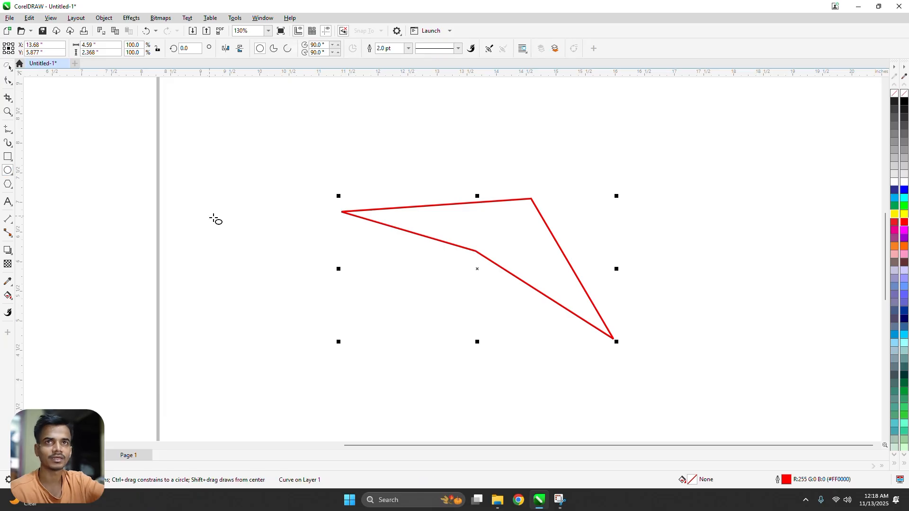
left_click_drag(217, 215, 321, 319)
scroll(366, 229, "up", 2)
scroll(366, 229, "up", 2)
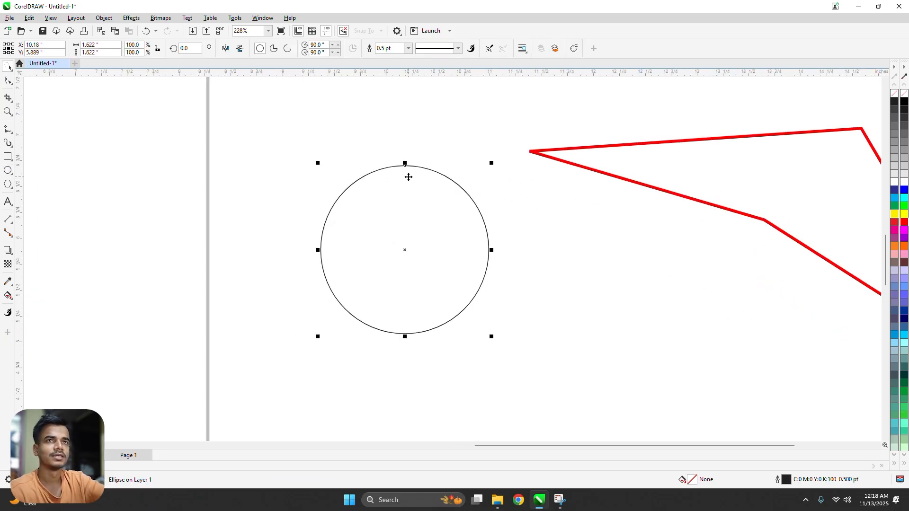
Step: Color the circle's outline green and set its width to 5 pt
right_click(905, 205)
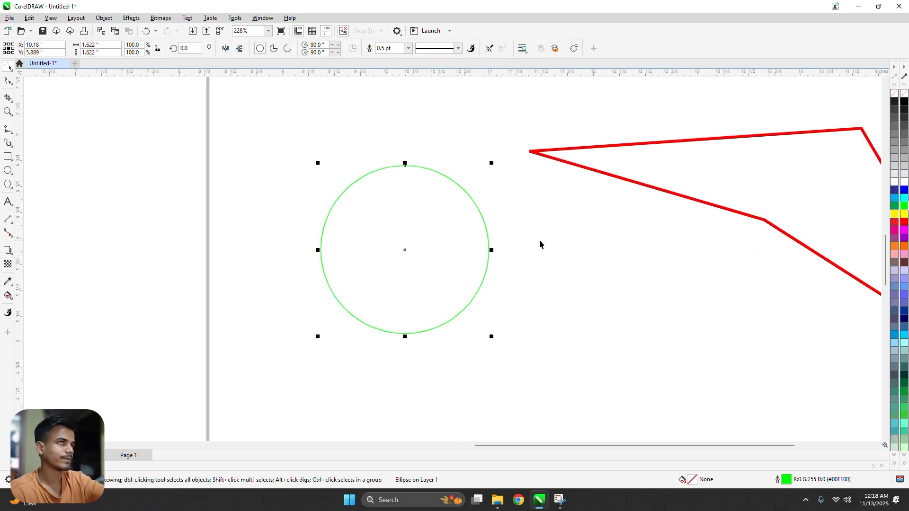
key("F12")
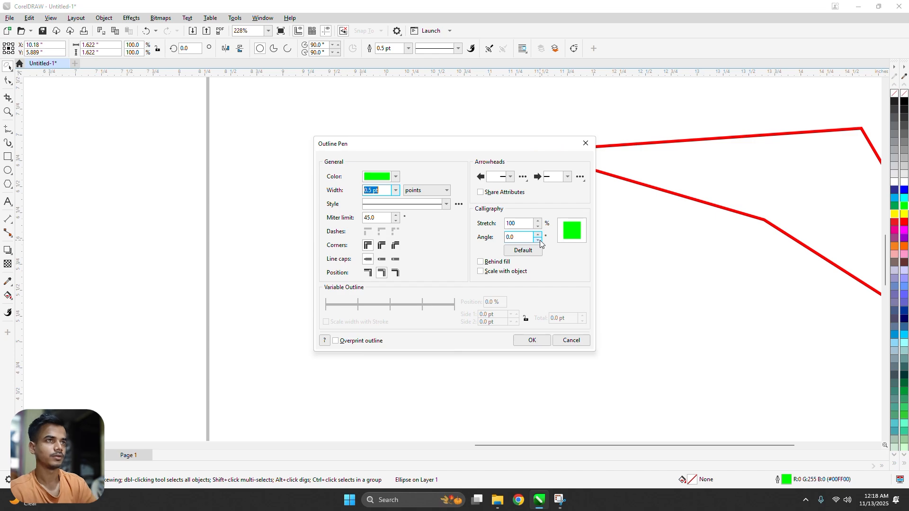
type("5")
key("Return")
scroll(469, 232, "up", 2)
Step: Change the circle's outline color to red
key("F7")
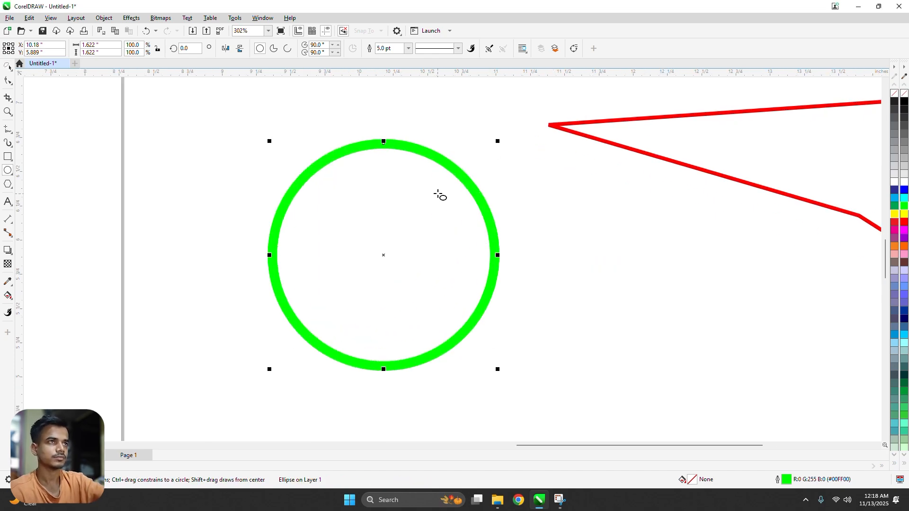
right_click(905, 222)
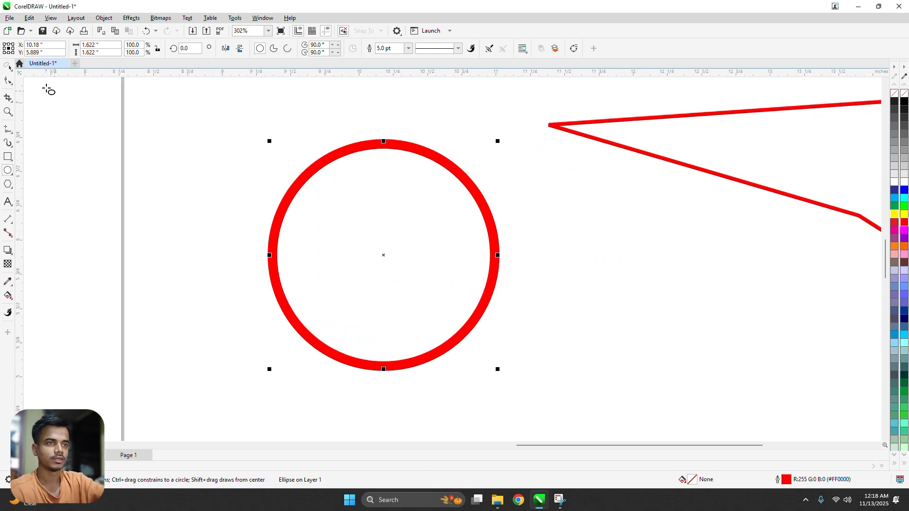
Step: Try moving the circle's top node with the Shape tool and undo the change
key("F10")
left_click_drag(384, 143, 450, 205)
key("ctrl+z")
Step: Try moving the red circle's top node with the Shape tool, and convert the circle to curves
key("ctrl+a")
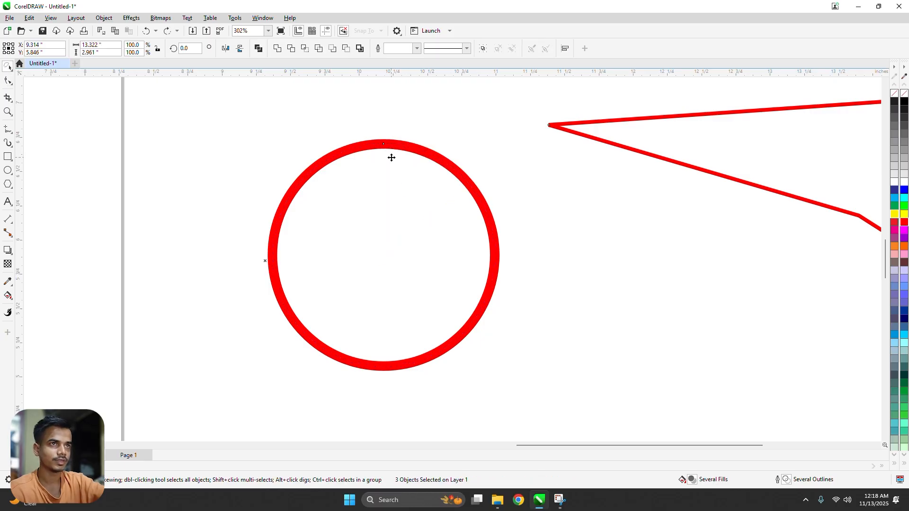
left_click(387, 144)
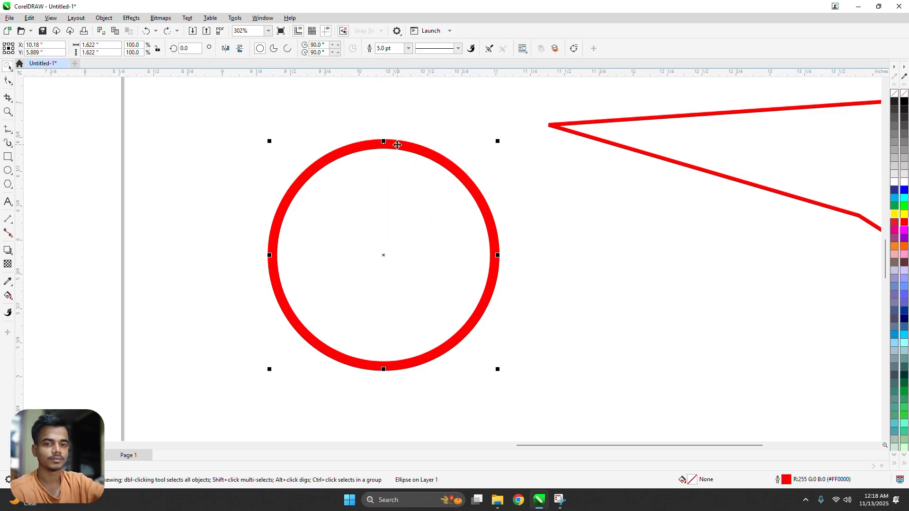
key("F10")
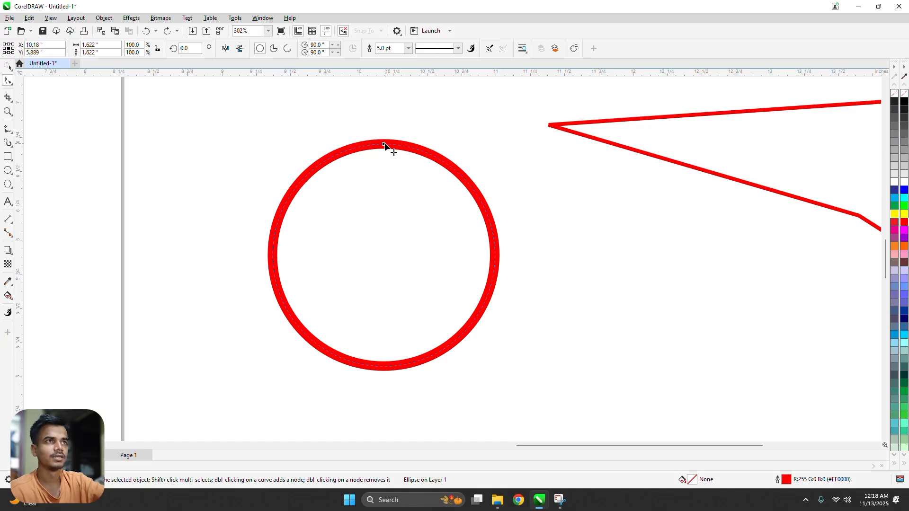
left_click_drag(384, 145, 413, 152)
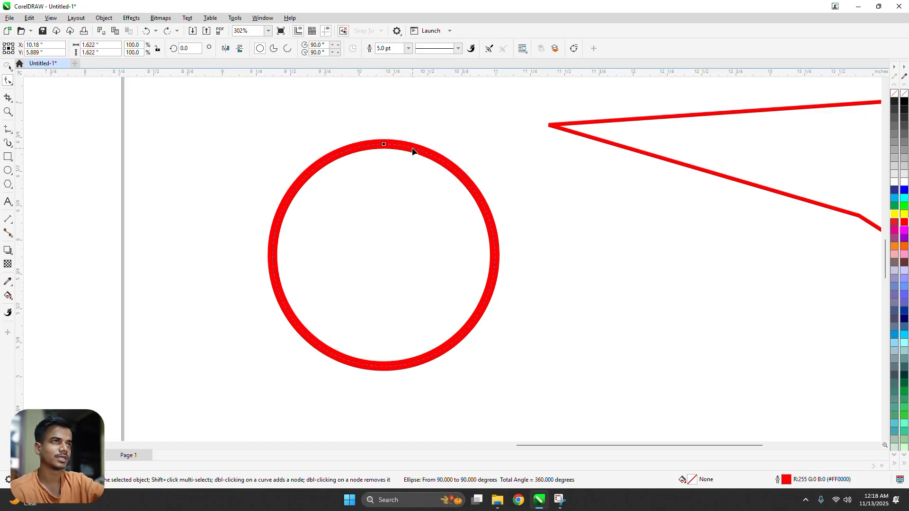
key("ctrl+q")
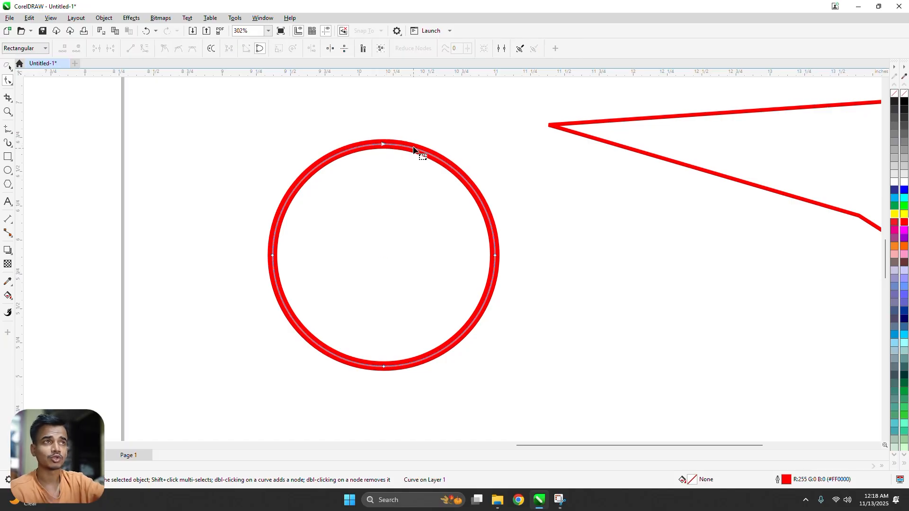
Step: Move the converted circle's top node down and to the right, and swing its curve handles to bend the outline unevenly
left_click(384, 144)
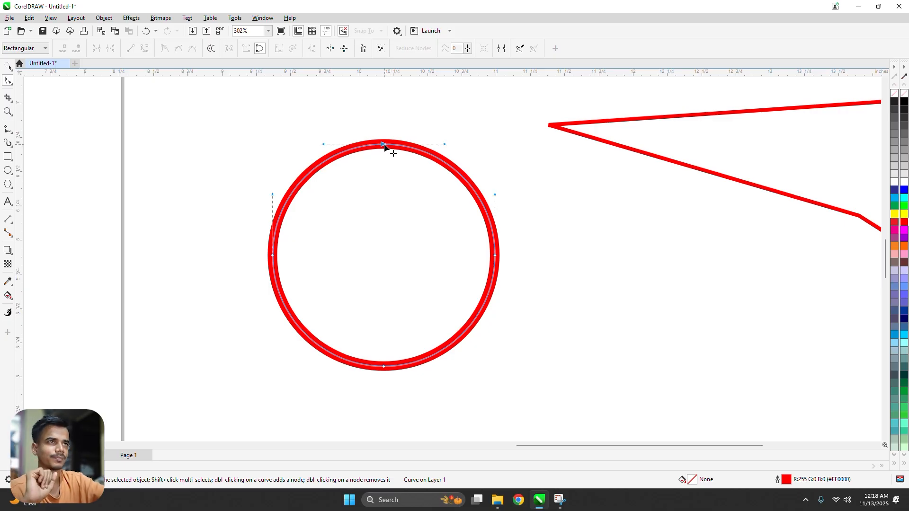
left_click_drag(384, 145, 415, 175)
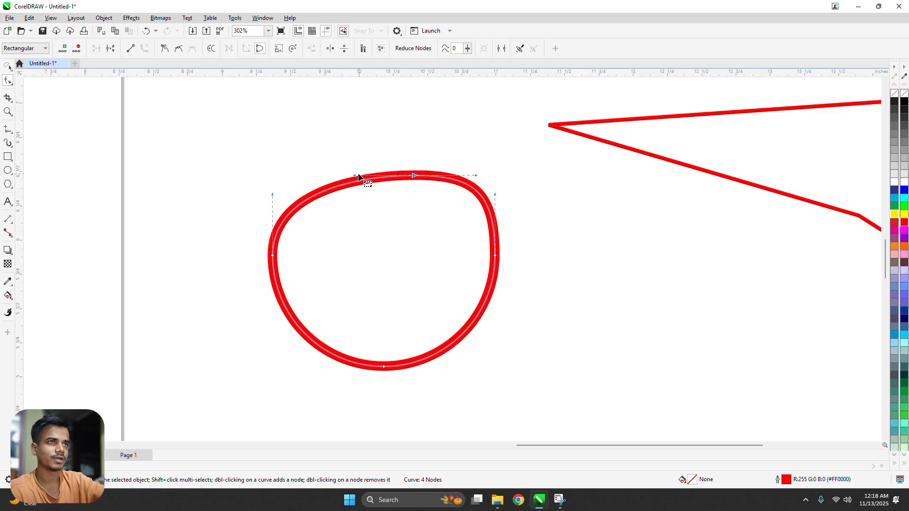
left_click_drag(354, 176, 260, 126)
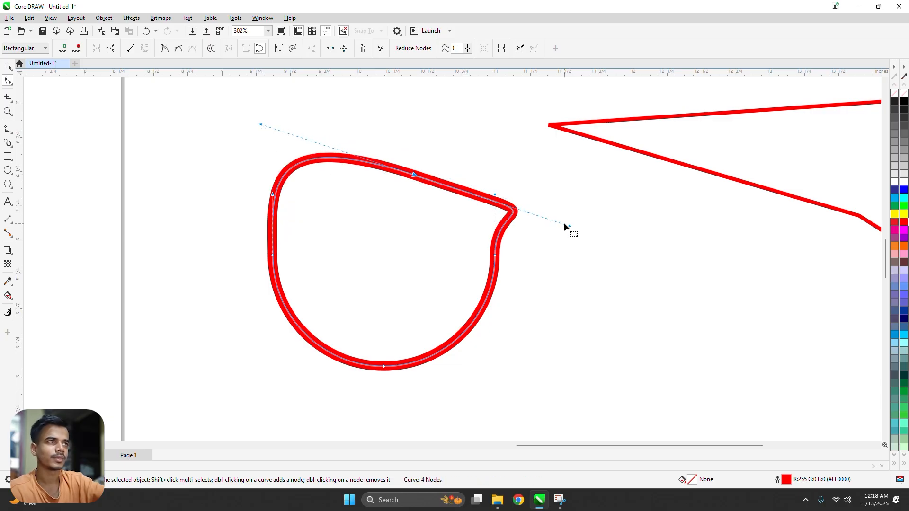
left_click_drag(564, 223, 625, 161)
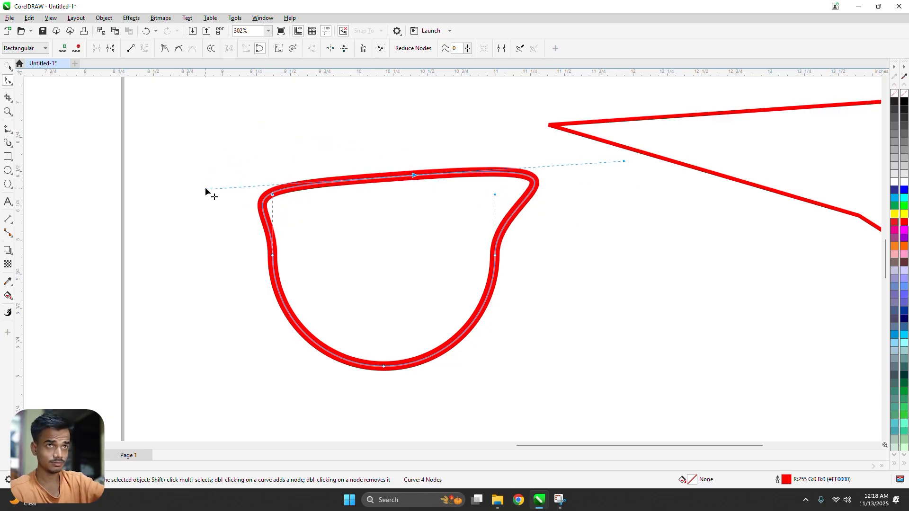
left_click_drag(207, 190, 284, 129)
scroll(337, 177, "down", 5)
key("space")
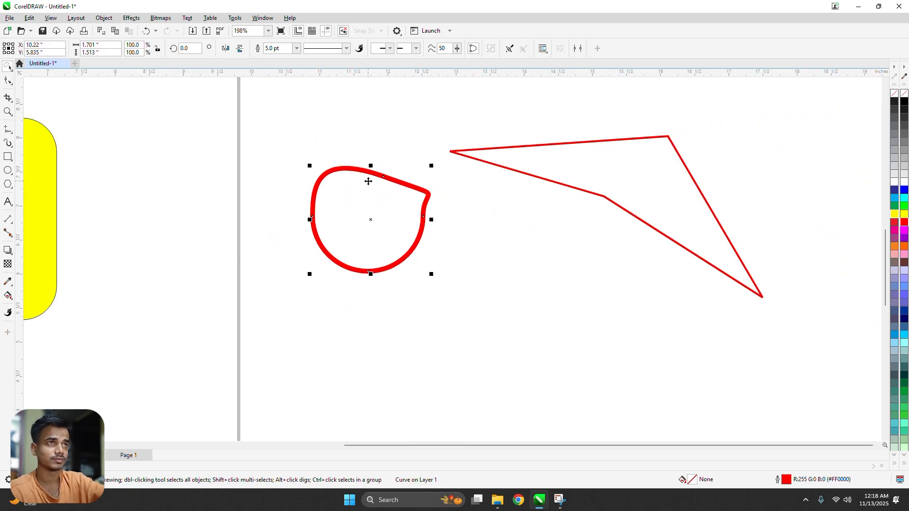
Step: Show the corner nodes of the yellow rounded rectangle with the Shape tool
scroll(345, 191, "down", 3)
scroll(347, 190, "up", 1)
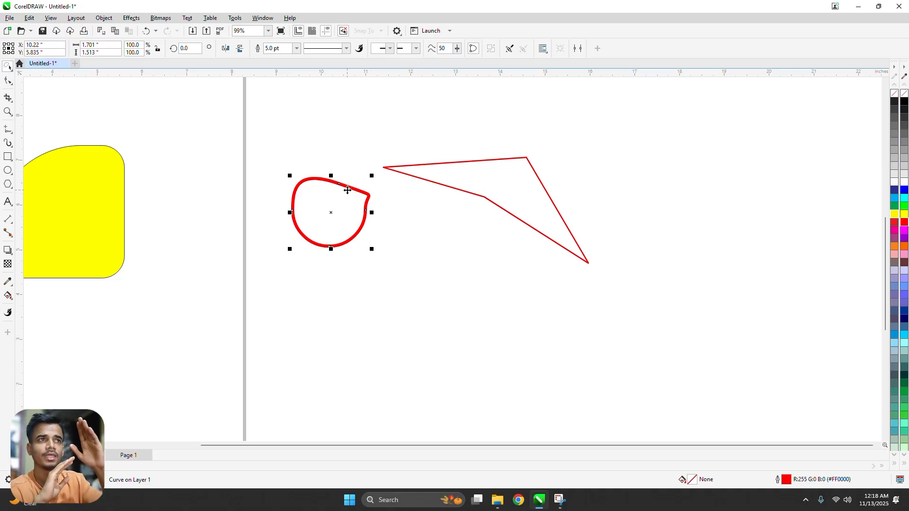
scroll(368, 179, "down", 3)
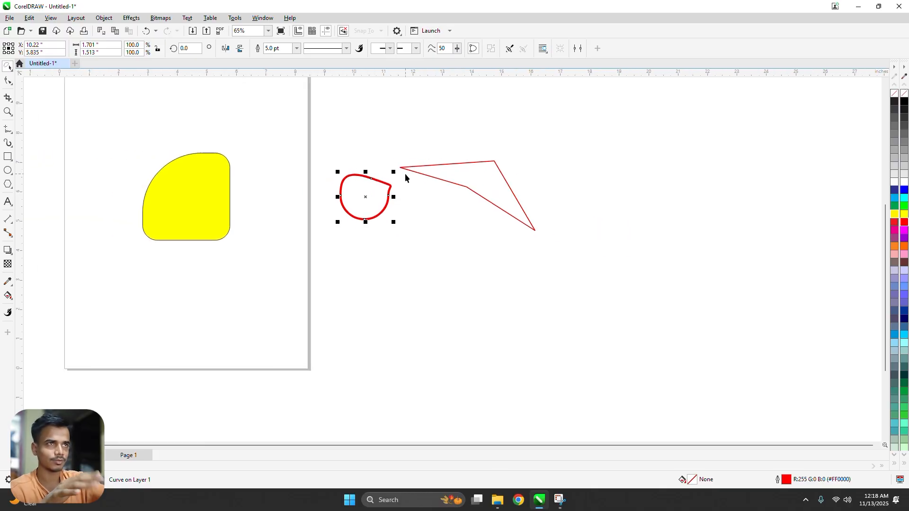
scroll(249, 200, "up", 2)
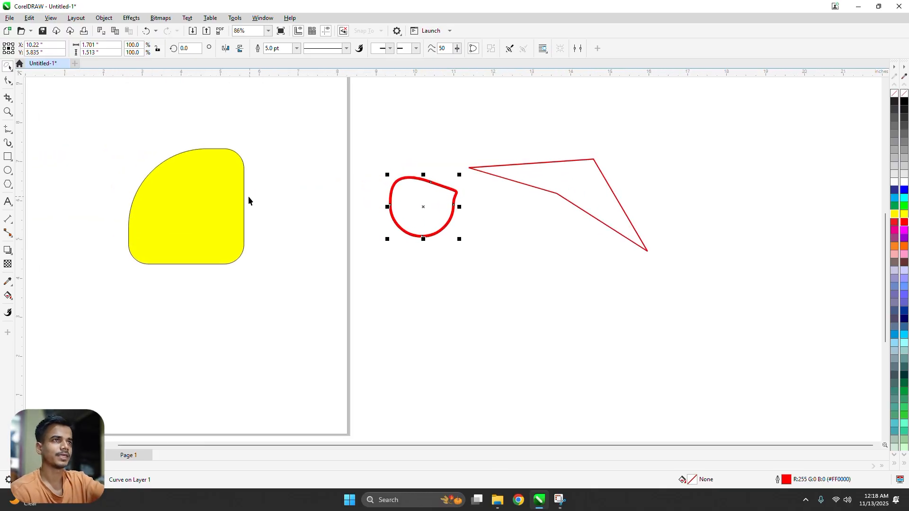
left_click(7, 80)
left_click(180, 170)
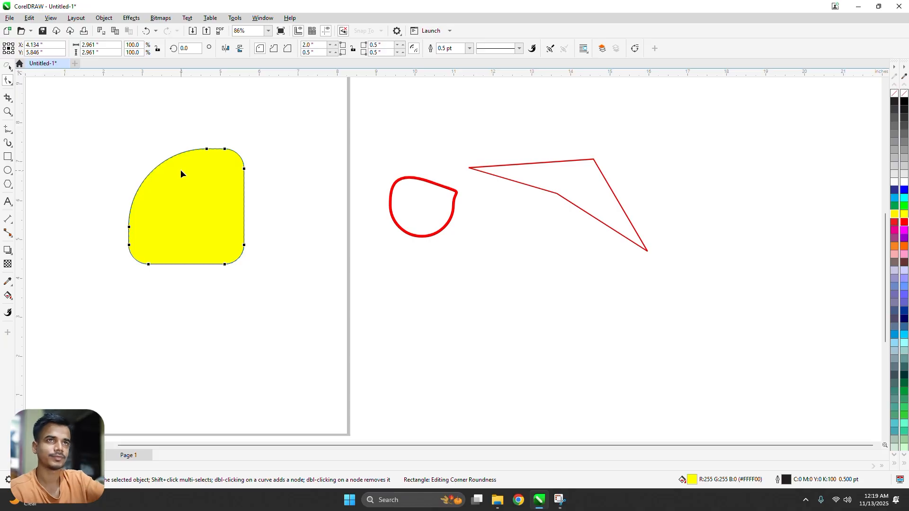
Step: Delete the red quadrilateral, the reshaped red circle and the yellow rounded rectangle
key("space")
scroll(276, 186, "up", 2)
scroll(445, 219, "down", 3)
left_click(567, 203)
key("Delete")
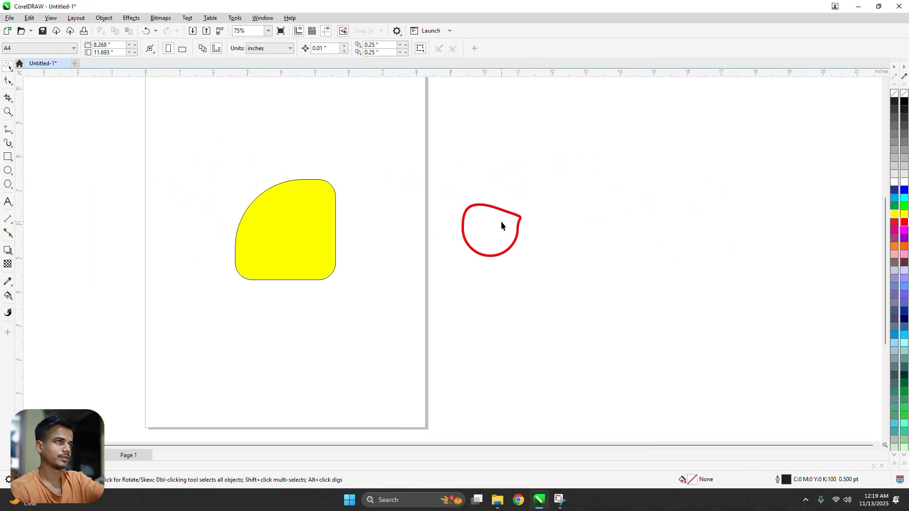
left_click(475, 207)
key("Delete")
scroll(471, 208, "up", 3)
left_click(220, 187)
key("Delete")
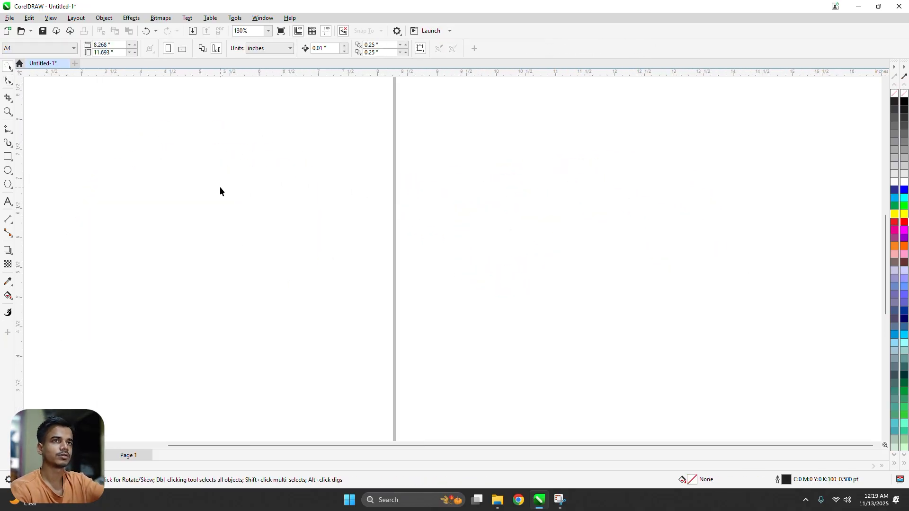
scroll(219, 189, "down", 2)
left_click(7, 84)
left_click(8, 82)
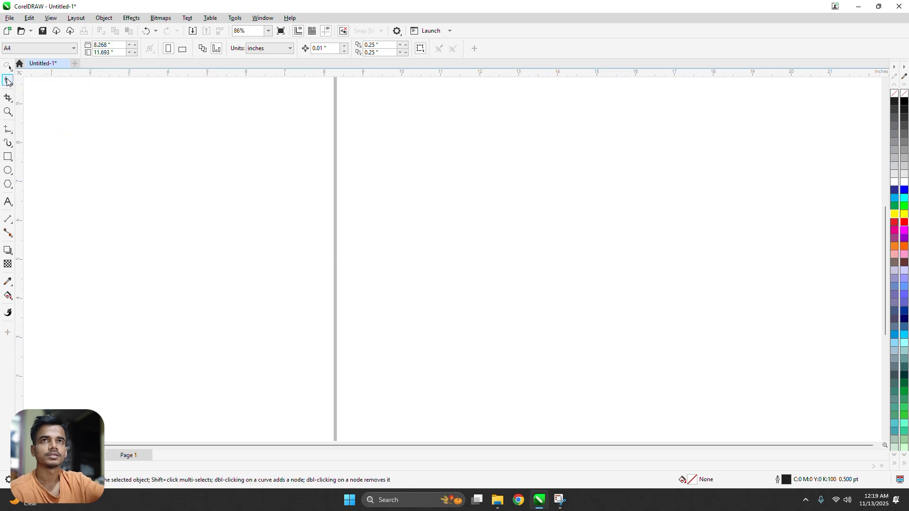
left_click(7, 68)
left_click_drag(81, 80, 170, 153)
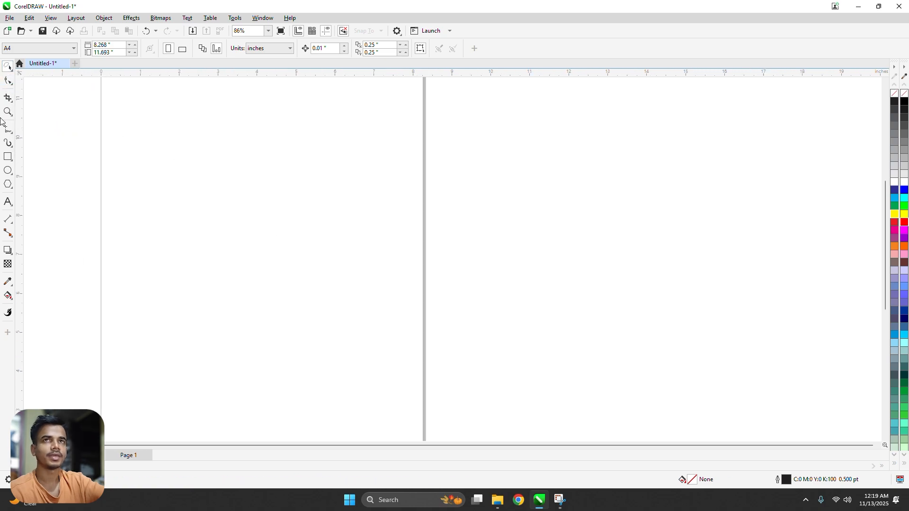
Step: Draw a square about 2.297 in wide in the empty area to the right of the page, and deselect it
left_click(7, 157)
left_click_drag(576, 164, 666, 254)
key("space")
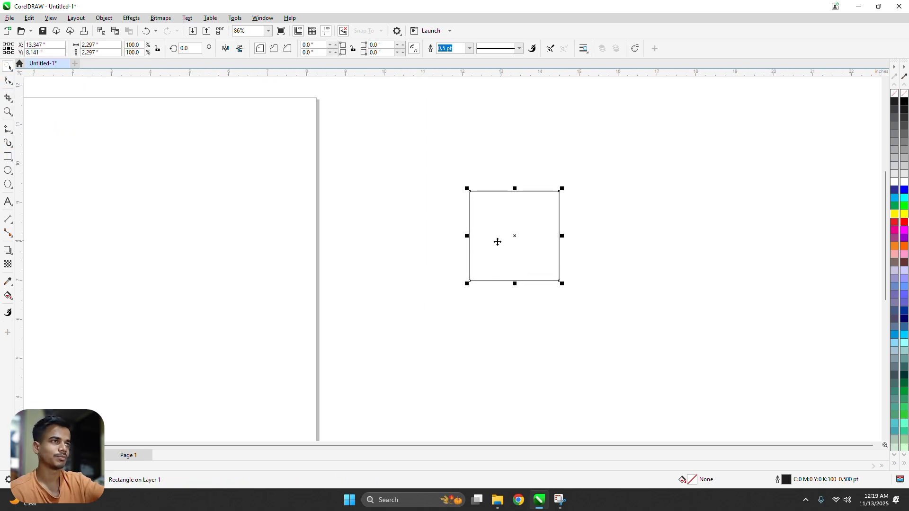
left_click_drag(497, 242, 425, 264)
left_click(313, 245)
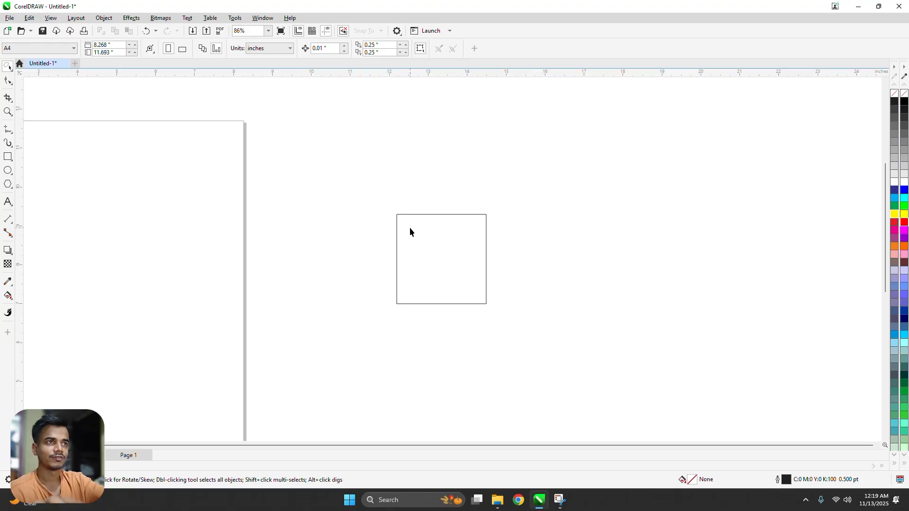
left_click(410, 227)
left_click(349, 176)
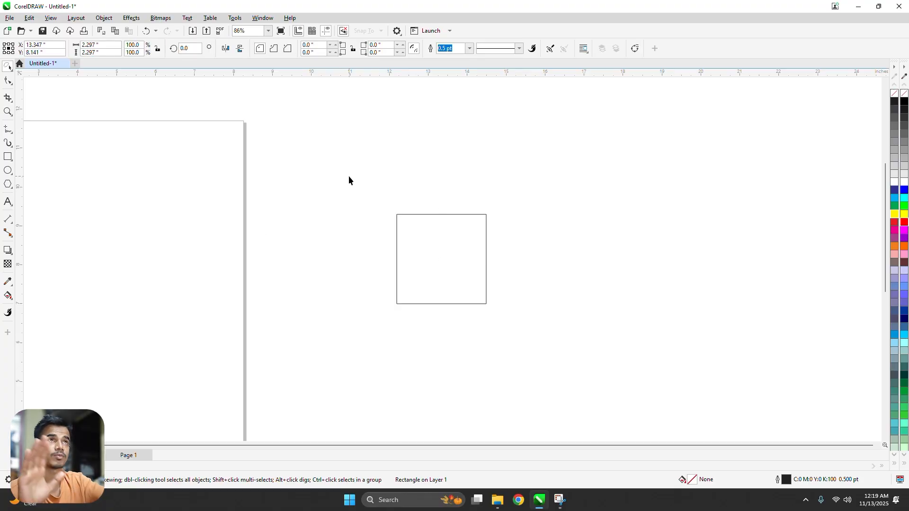
left_click(431, 227)
left_click(370, 155)
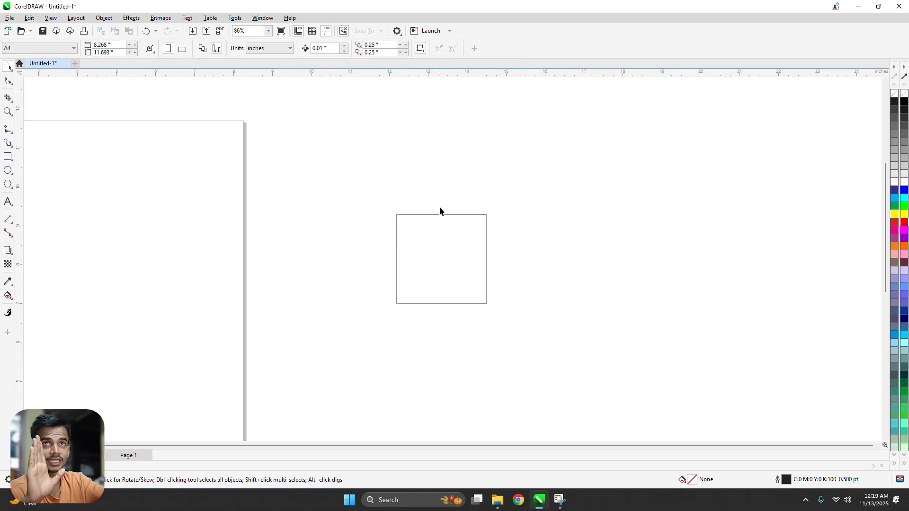
Step: Select the square and set its X position to 10 in
left_click(397, 214)
scroll(185, 142, "up", 1)
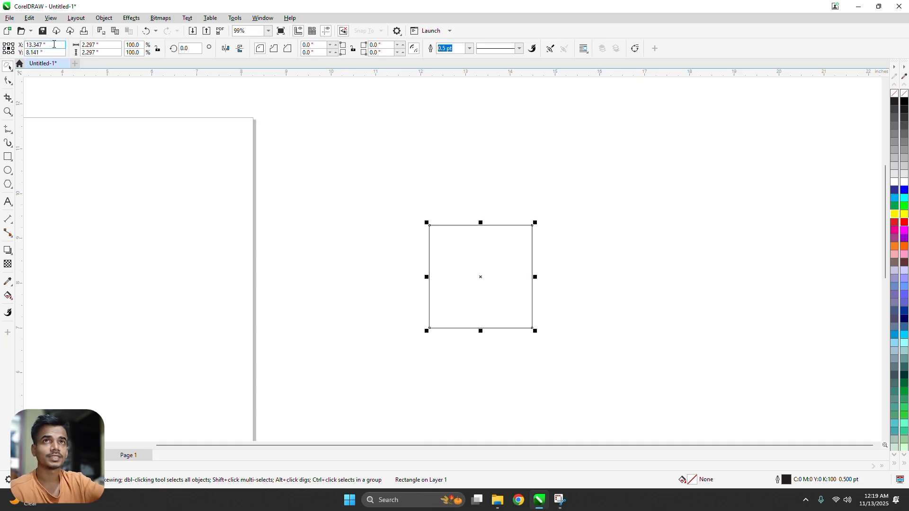
left_click(54, 44)
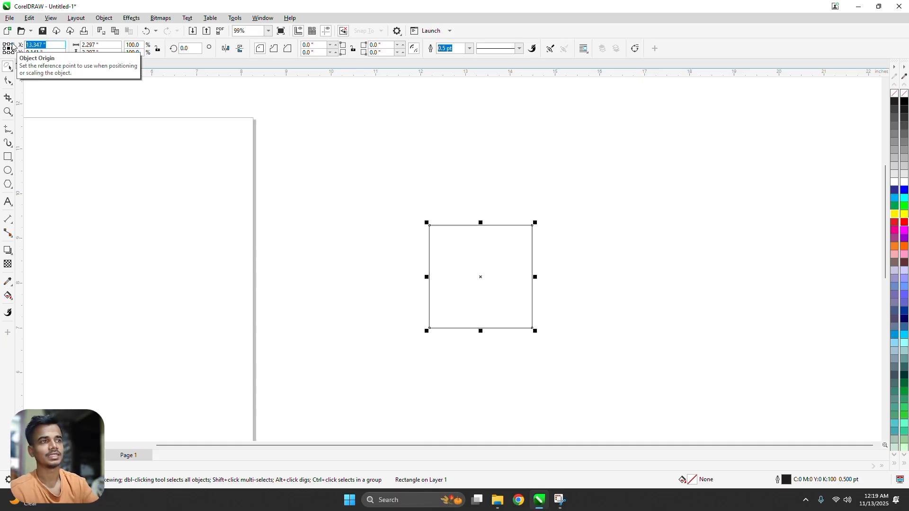
type("10")
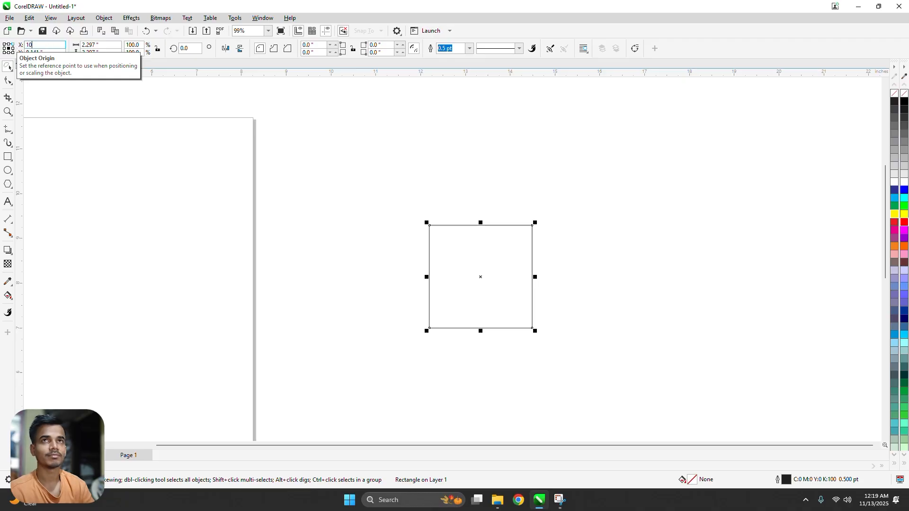
key("Return")
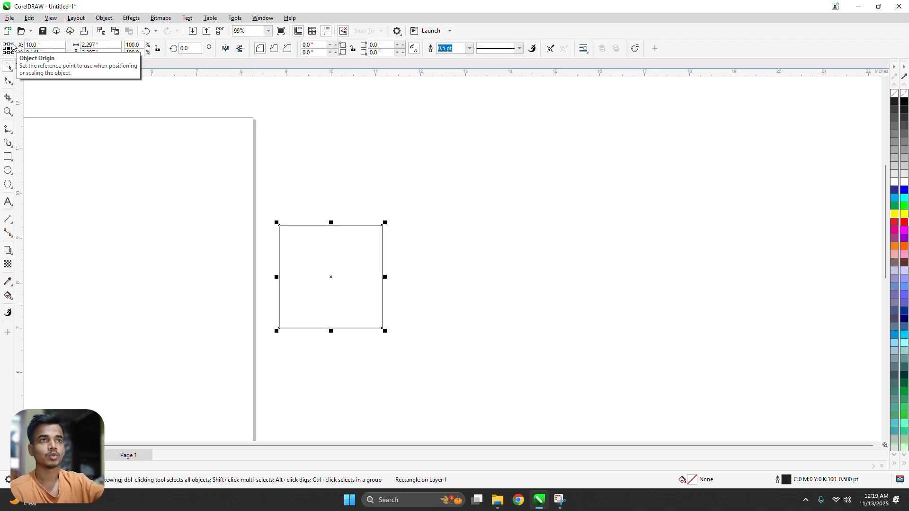
Step: Move the ruler origin to a point above the page, horizontally in line with the square's center
scroll(211, 135, "down", 3)
left_click_drag(250, 171, 449, 207)
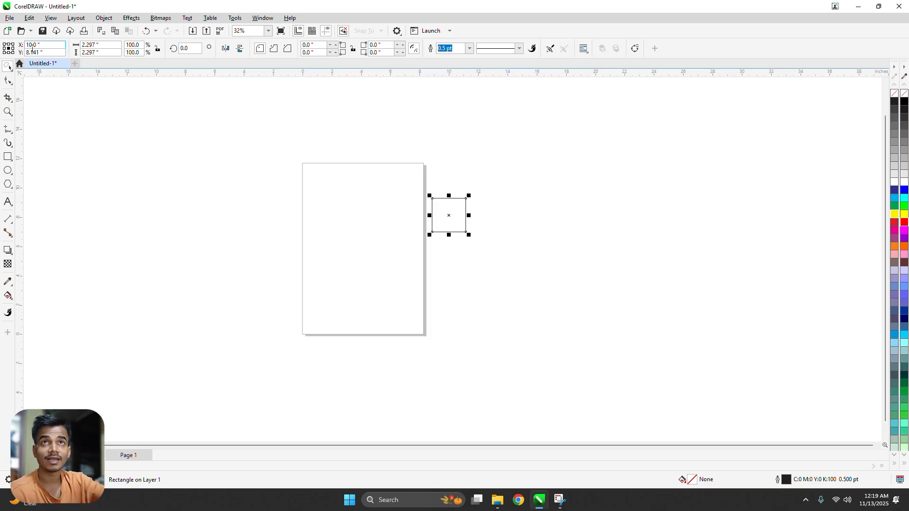
left_click_drag(20, 83, 223, 94)
key("ctrl+z")
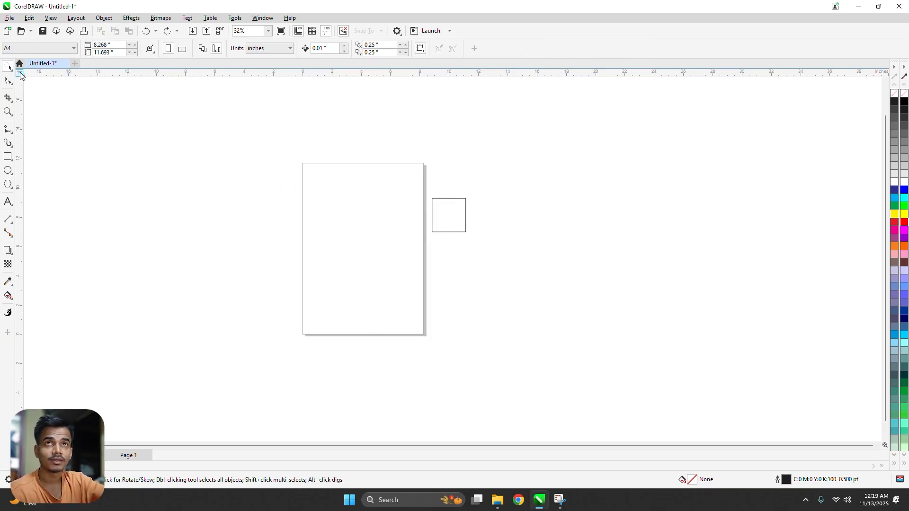
left_click_drag(19, 73, 450, 79)
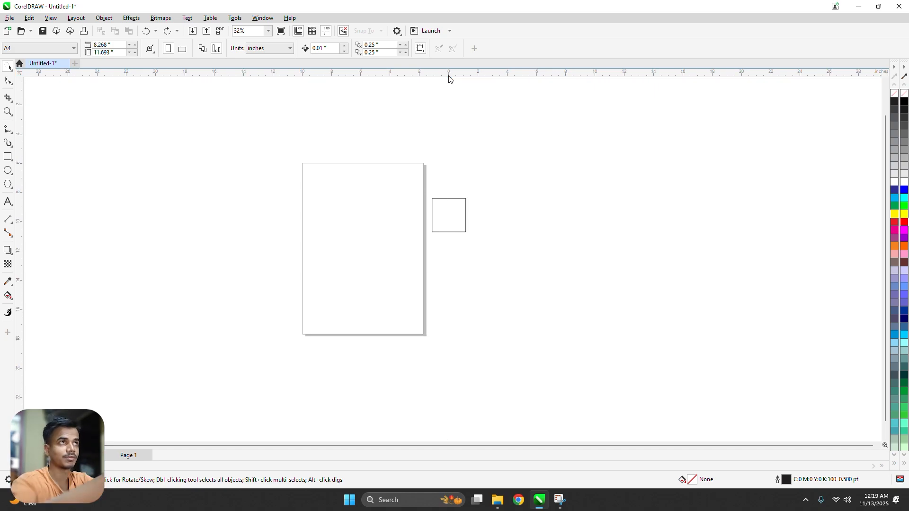
scroll(447, 90, "up", 3)
scroll(477, 154, "down", 1)
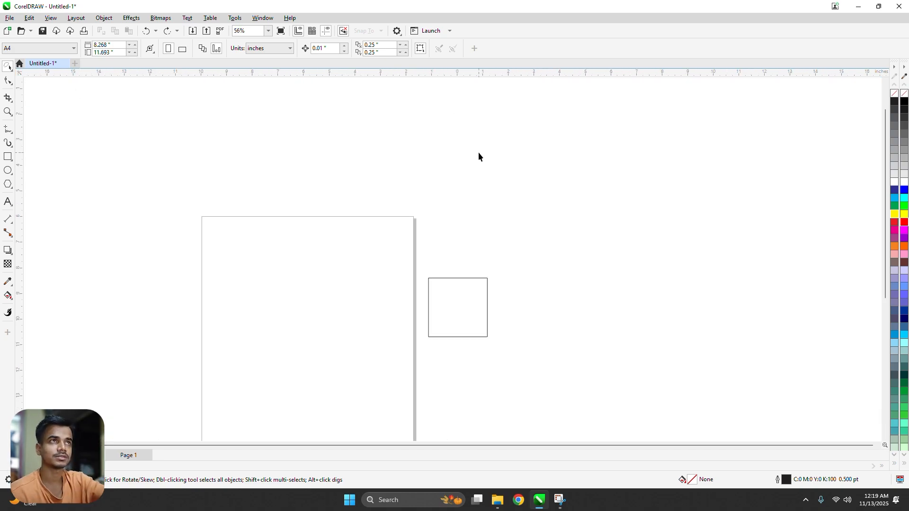
Step: Set the square's X position to 10 in relative to the moved ruler origin
left_click(474, 292)
left_click(83, 83)
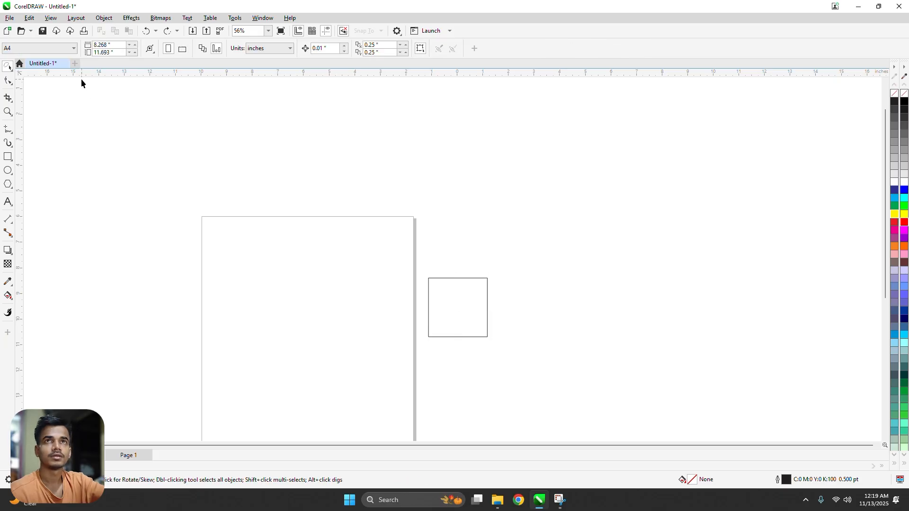
left_click(478, 319)
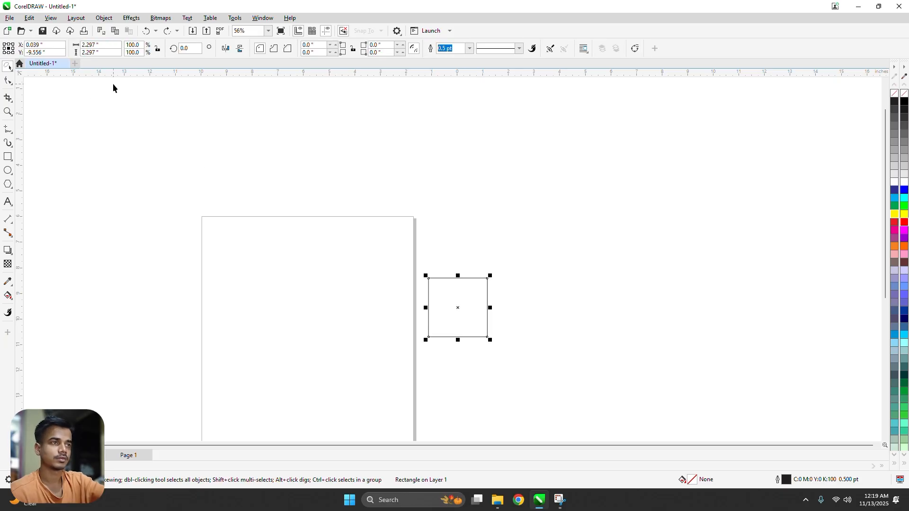
left_click(47, 44)
type("10")
key("Return")
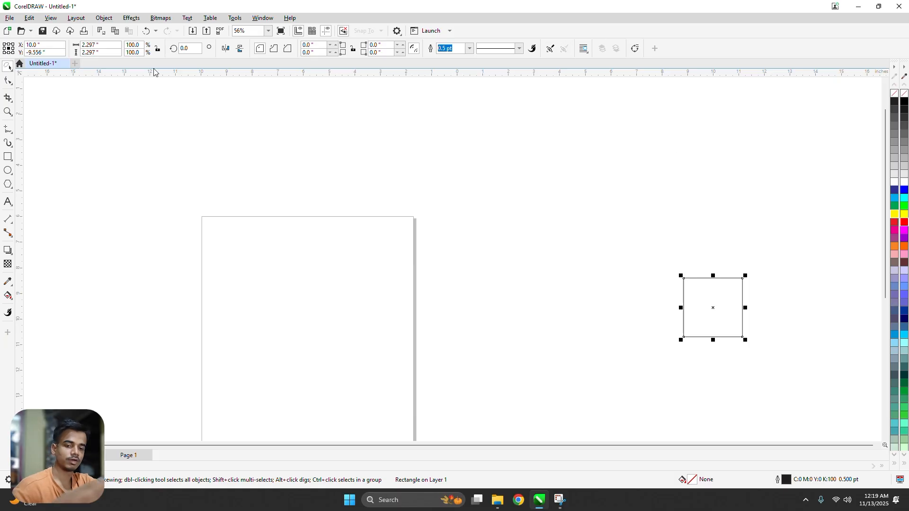
Step: Move the ruler origin to the square's center and set the square's Y position to 10 in
left_click_drag(20, 74, 714, 308)
left_click(44, 53)
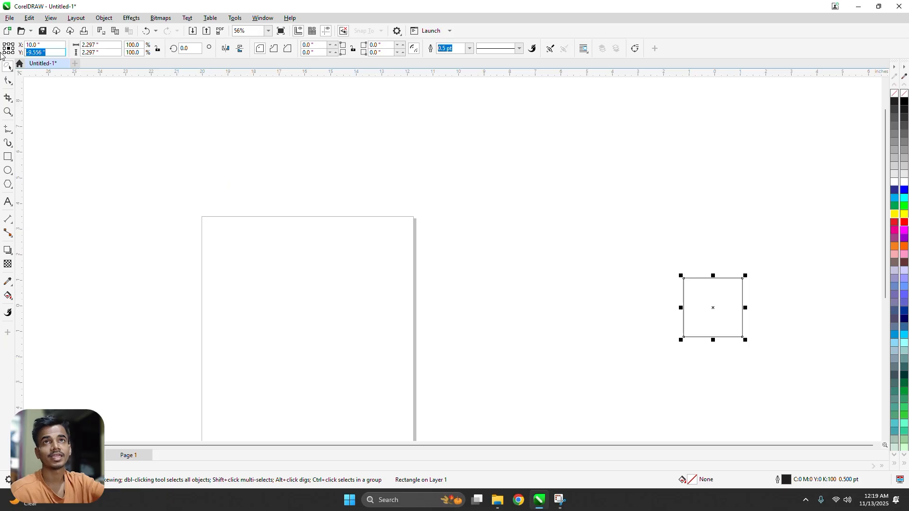
type("10")
key("Return")
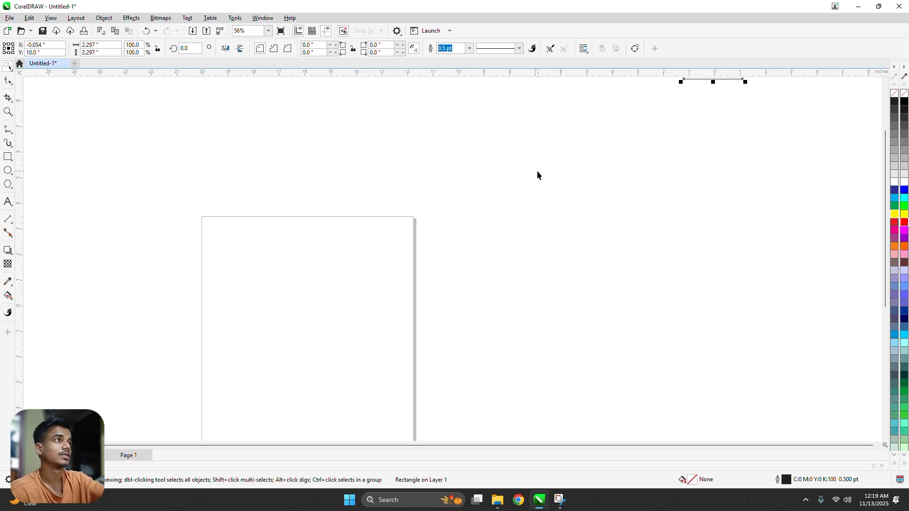
Step: Set the square's Y position to 15 in, and undo the vertical moves
left_click(36, 53)
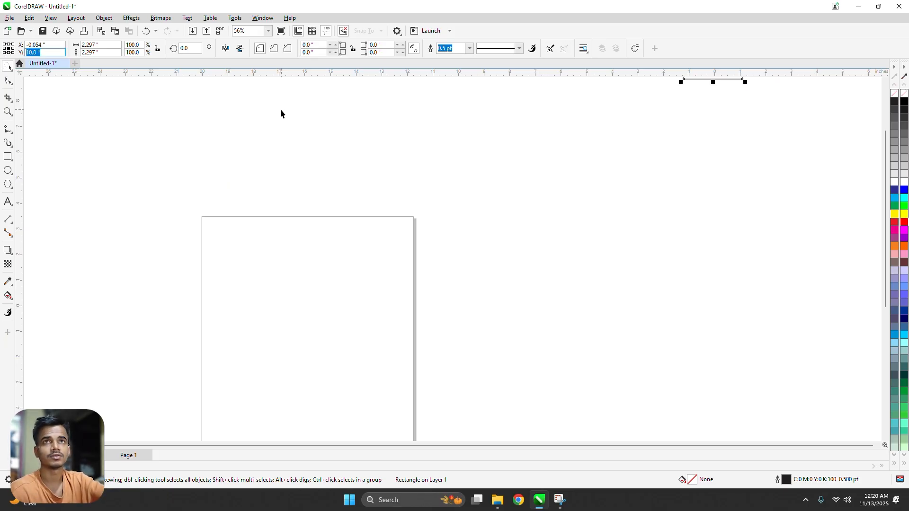
type("15")
key("Return")
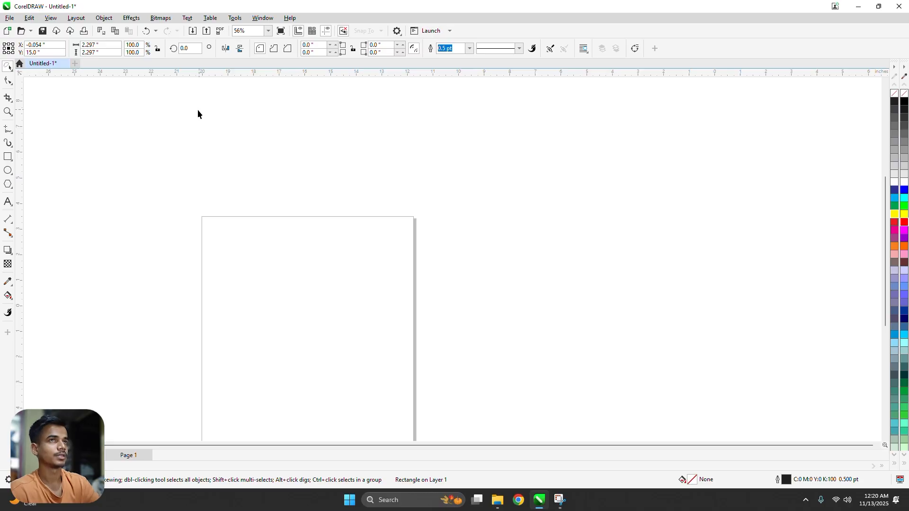
key("ctrl+z")
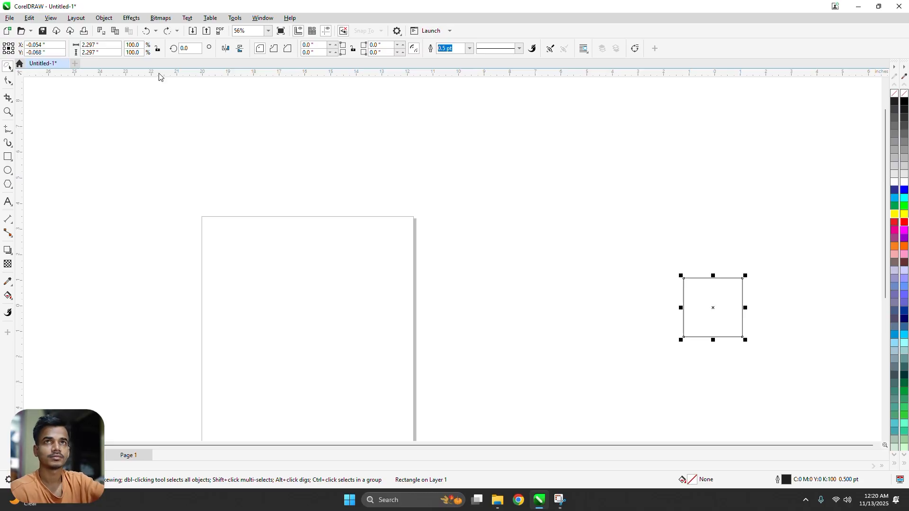
Step: Move the square closer to the page, to about X -7.19 in and Y 1.10 in
left_click_drag(713, 286, 549, 265)
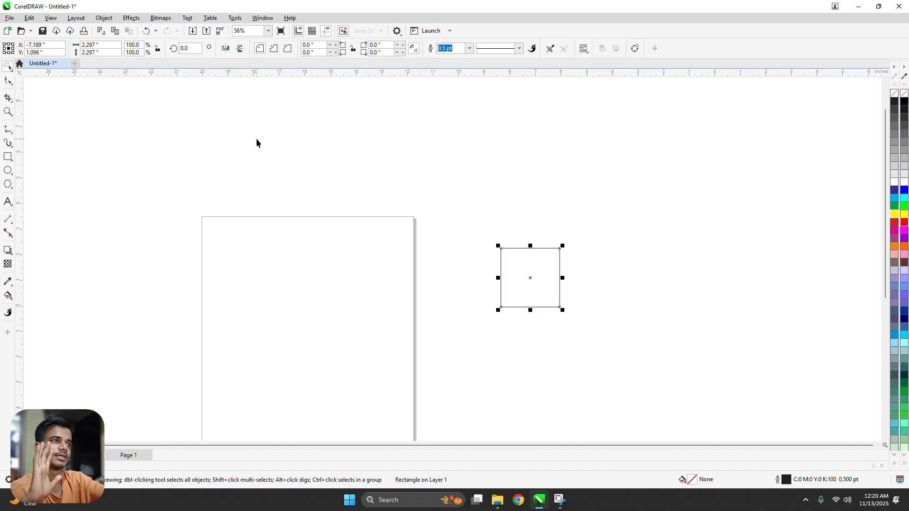
left_click(520, 243)
left_click(521, 247)
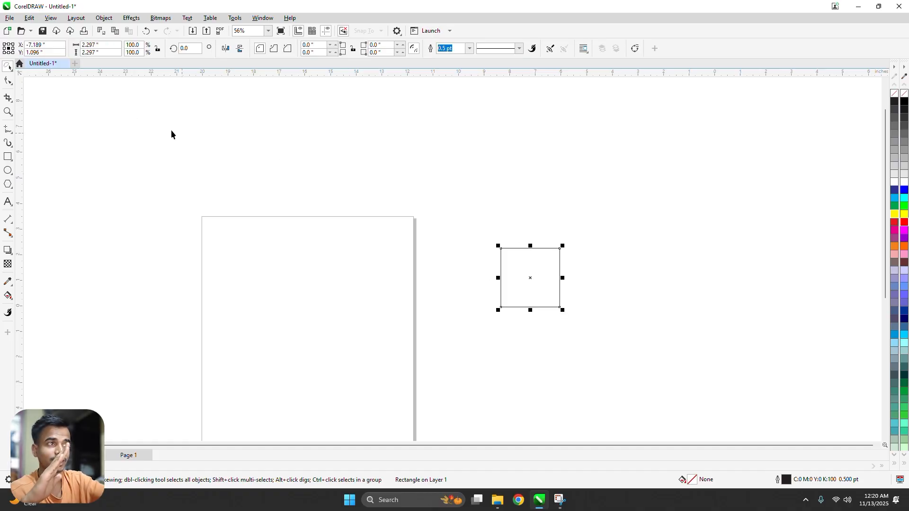
Step: Set the square's size to 5 in wide and 2 in high
left_click(109, 45)
type("5")
key("Tab")
type("2")
key("Return")
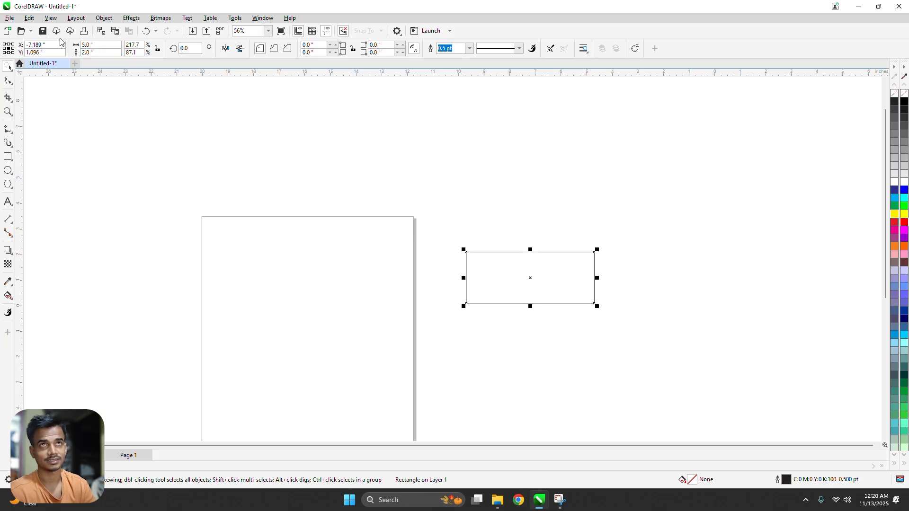
Step: Resize the rectangle beside the page to 10 in wide and 5 in high
left_click_drag(102, 45, 50, 39)
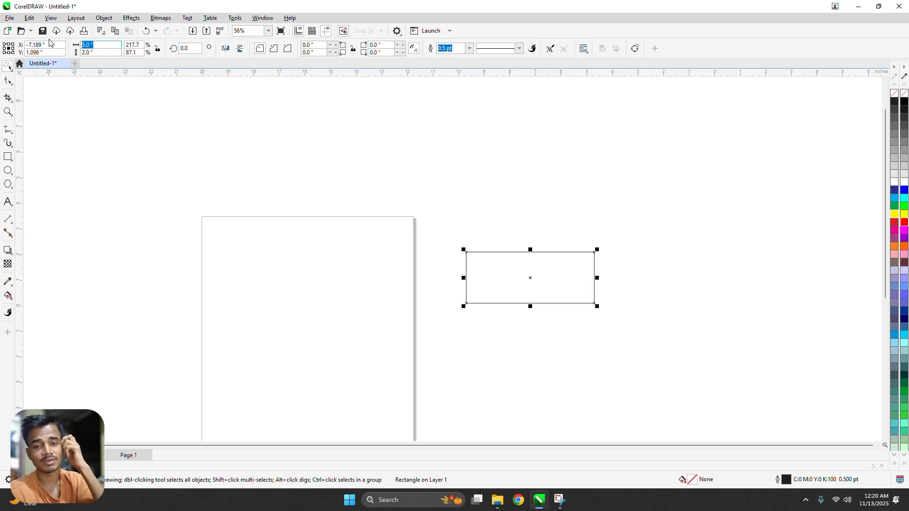
type("10")
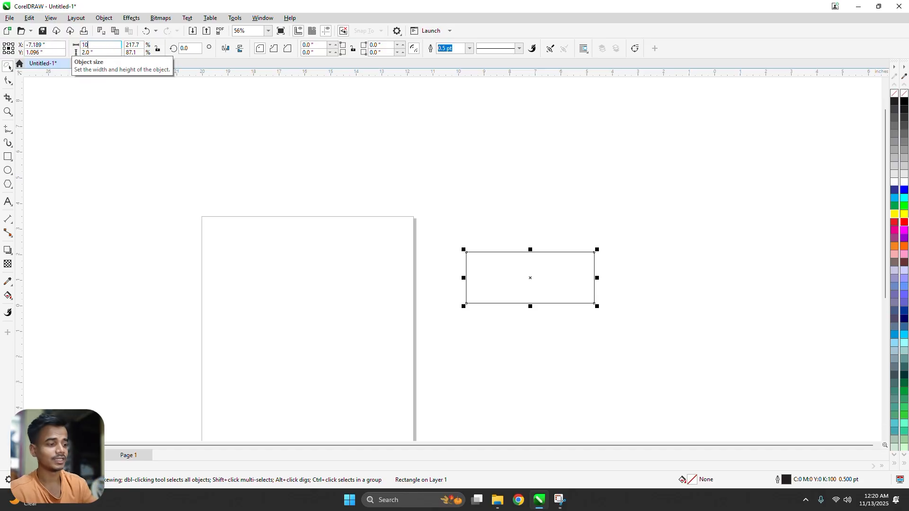
key("Tab")
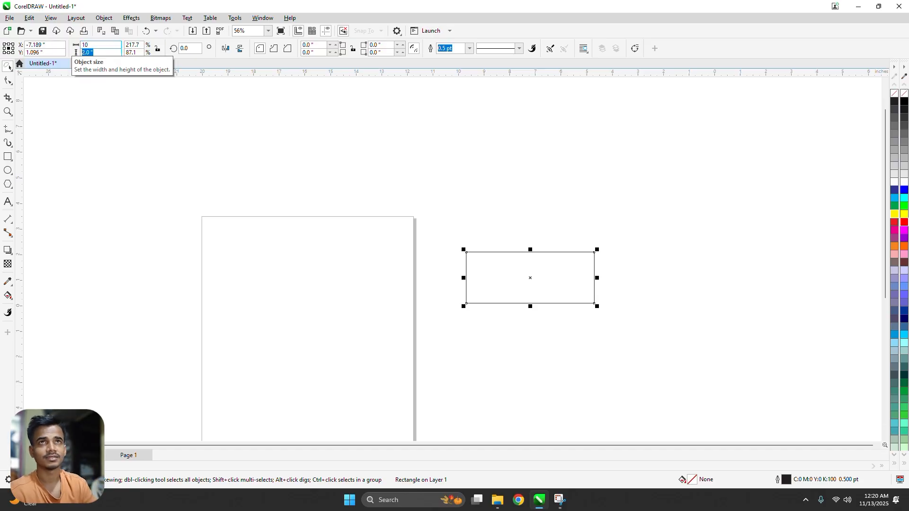
type("5")
key("Return")
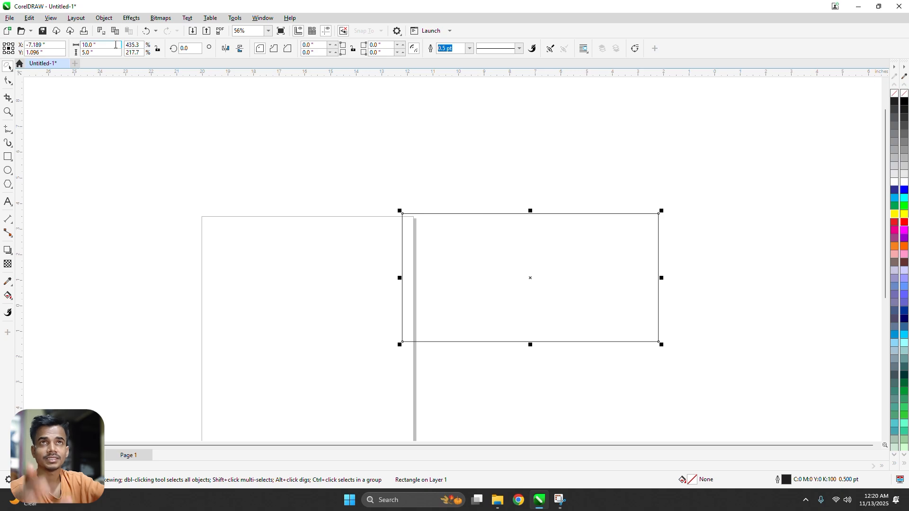
Step: Set both the horizontal and vertical scale factors of the rectangle to 100%
left_click(141, 45)
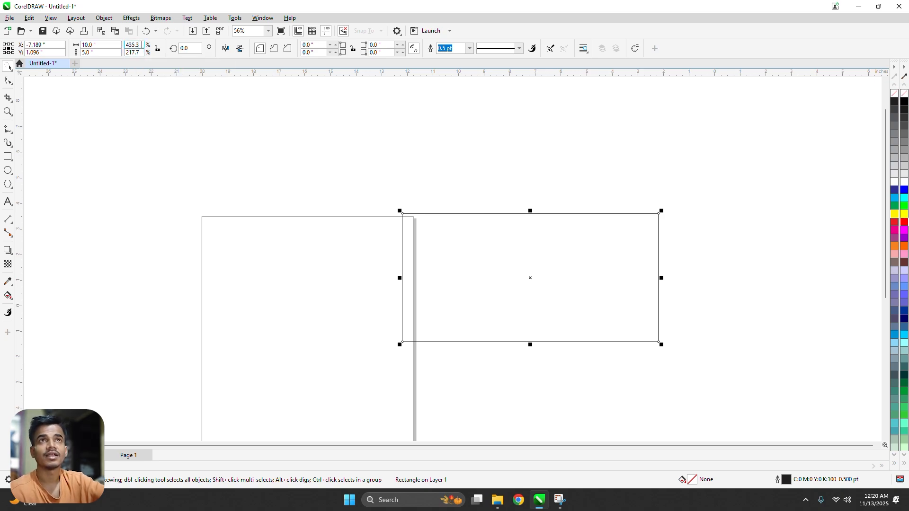
left_click_drag(142, 45, 123, 46)
type("100")
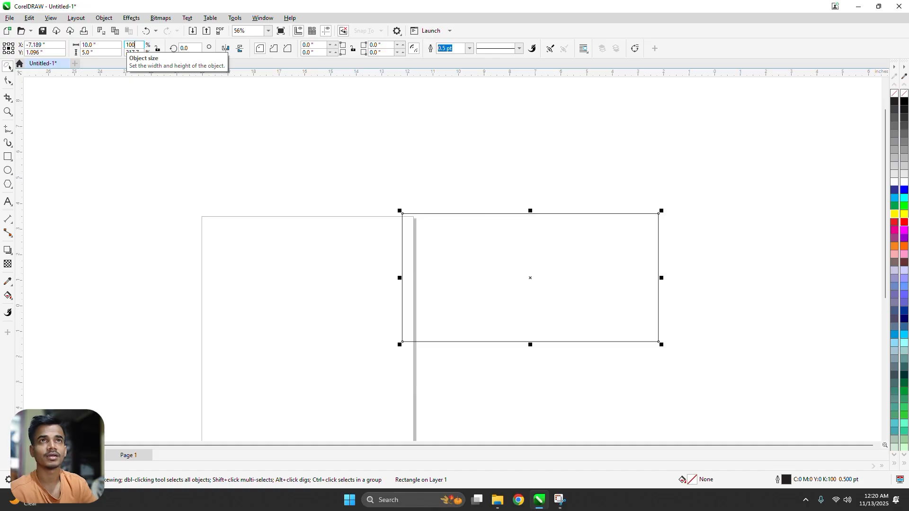
key("Return")
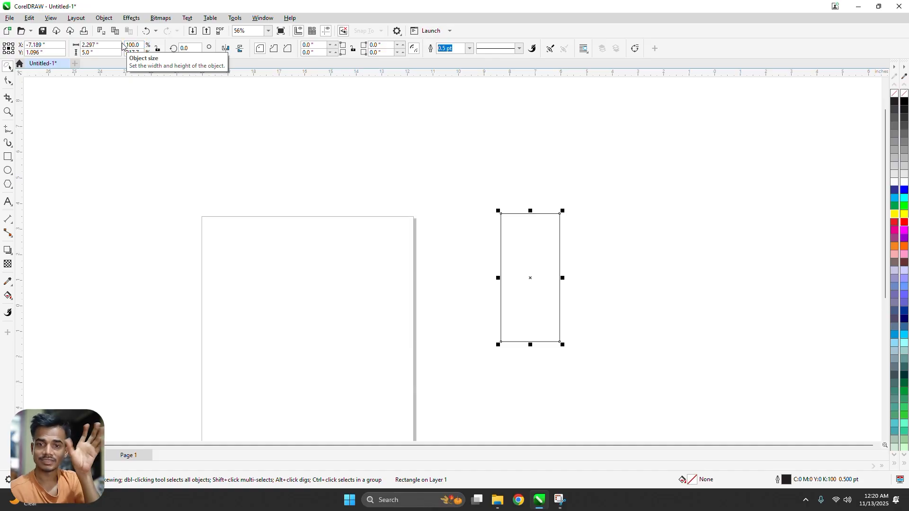
left_click_drag(141, 53, 123, 52)
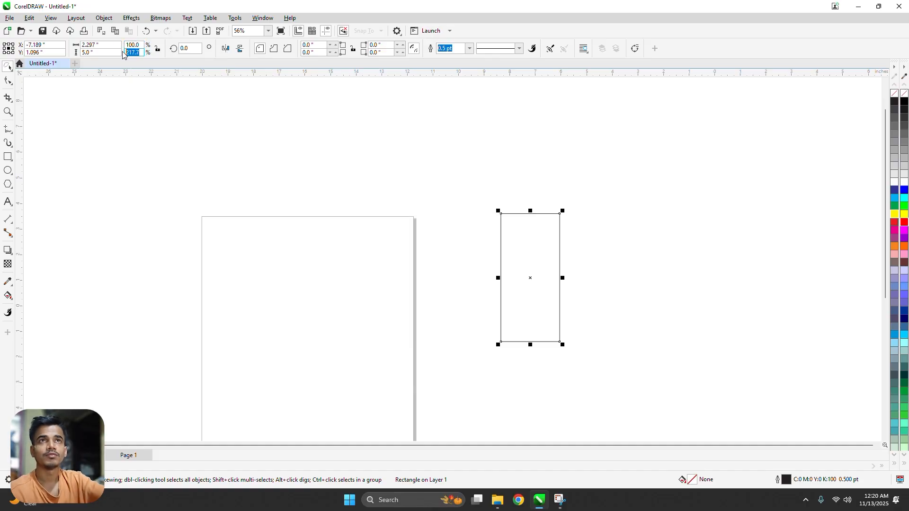
type("100")
key("Return")
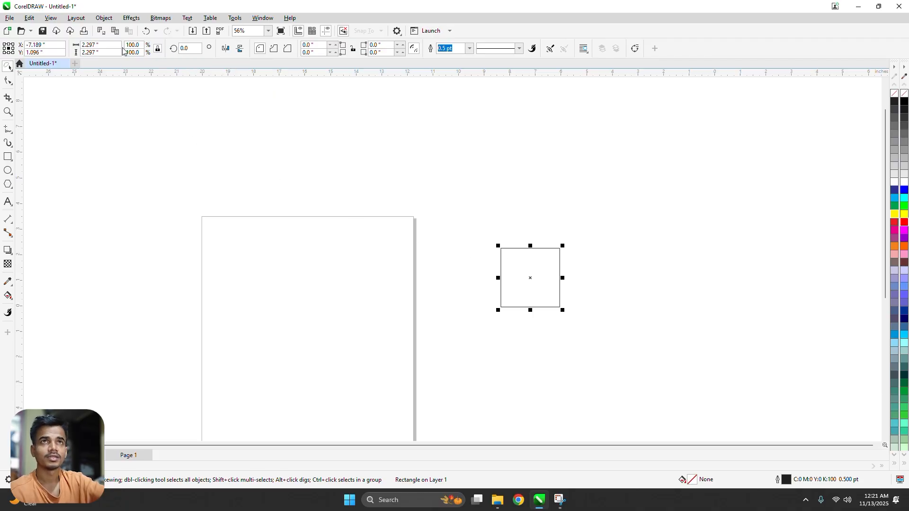
Step: Set the square's width to 5 in with the ratio locked, and undo the resize
left_click(90, 45)
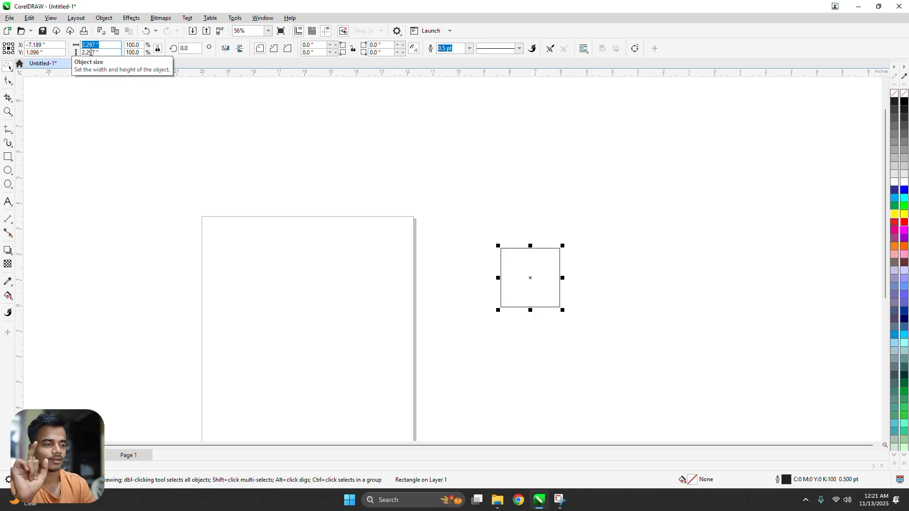
type("5")
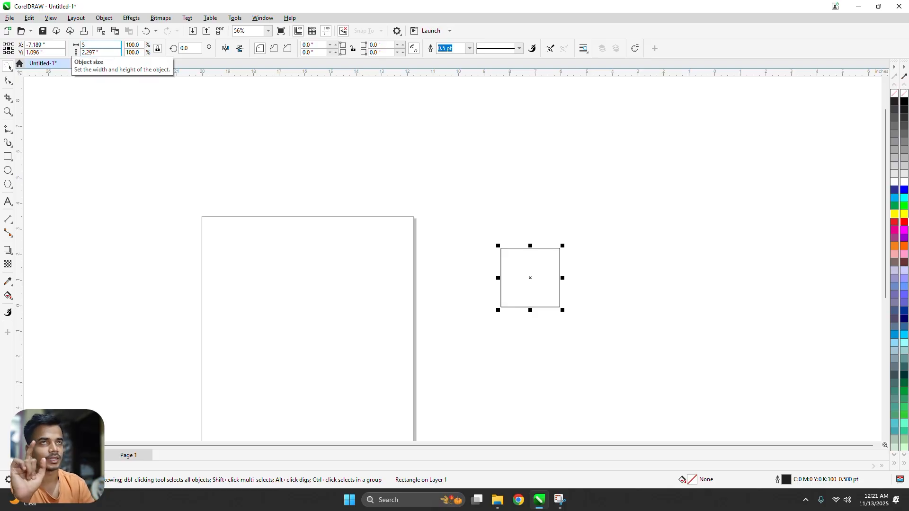
type("55")
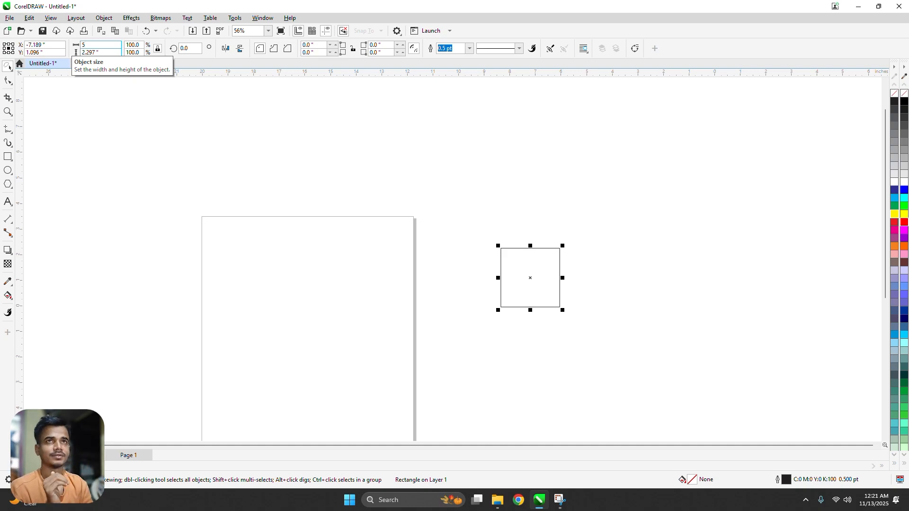
key("Return")
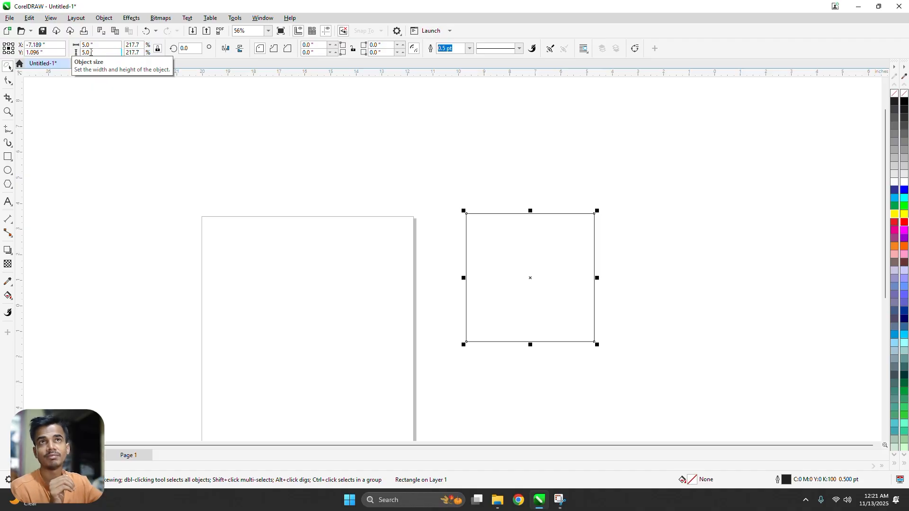
key("ctrl+z")
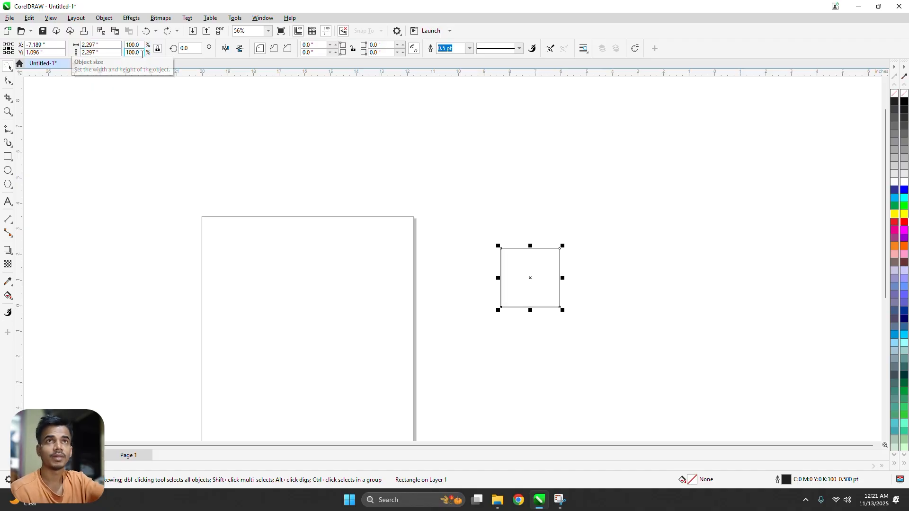
Step: Unlock the size ratio and set the square's dimensions to 10 in wide by 5 in high
left_click(158, 50)
left_click_drag(112, 45, 79, 46)
type("10")
key("Tab")
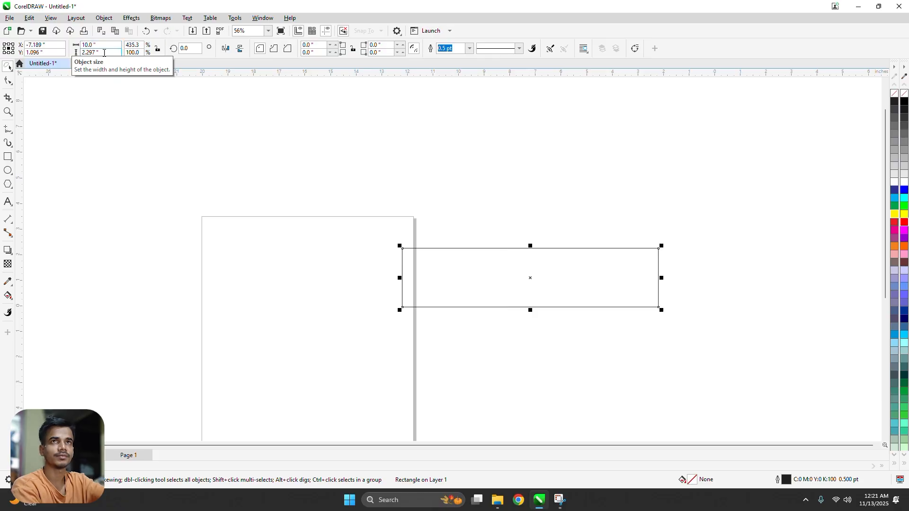
type("5")
key("Return")
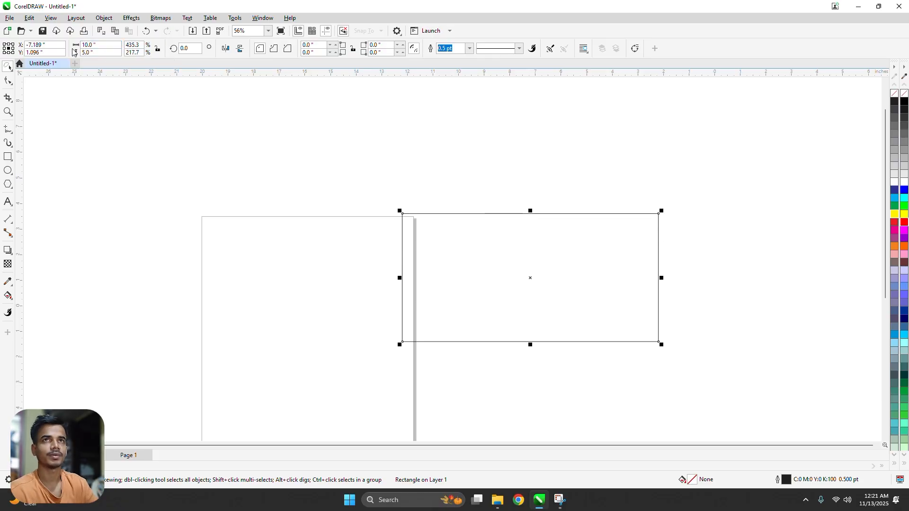
Step: Move the rectangle to the empty area right of the page, to about X 16.39 in and Y -2.65 in
scroll(355, 278, "down", 1)
left_click_drag(355, 277, 129, 227)
left_click_drag(180, 222, 593, 286)
left_click_drag(624, 276, 490, 238)
scroll(490, 239, "up", 1)
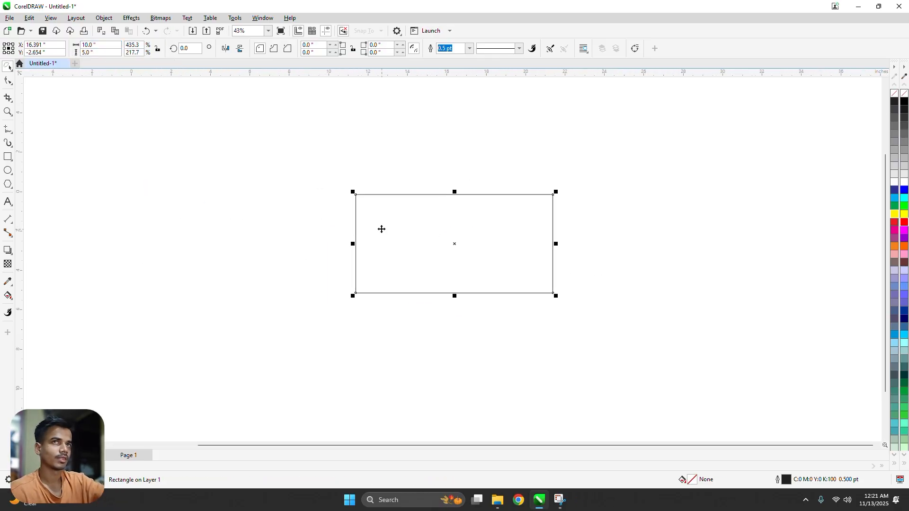
Step: Lock the size ratio, set the rectangle's width to 20 in, and deselect it
left_click(117, 44)
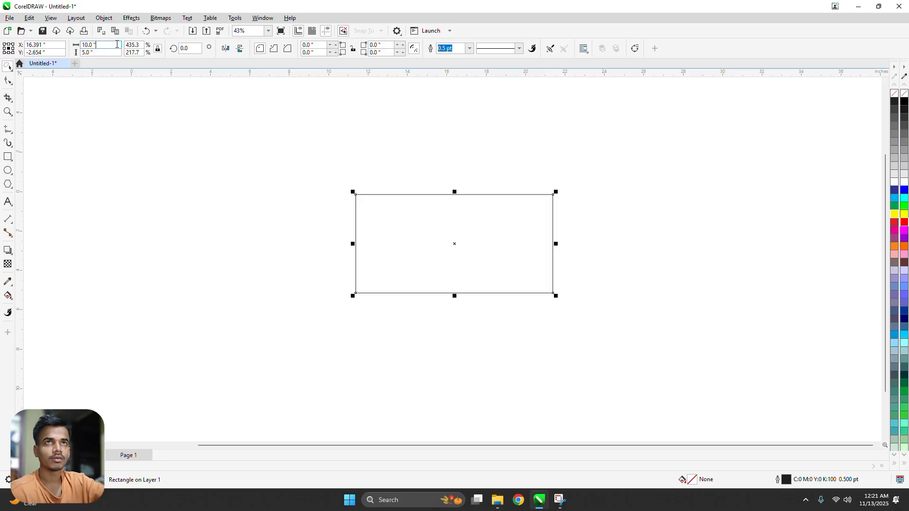
double_click(117, 44)
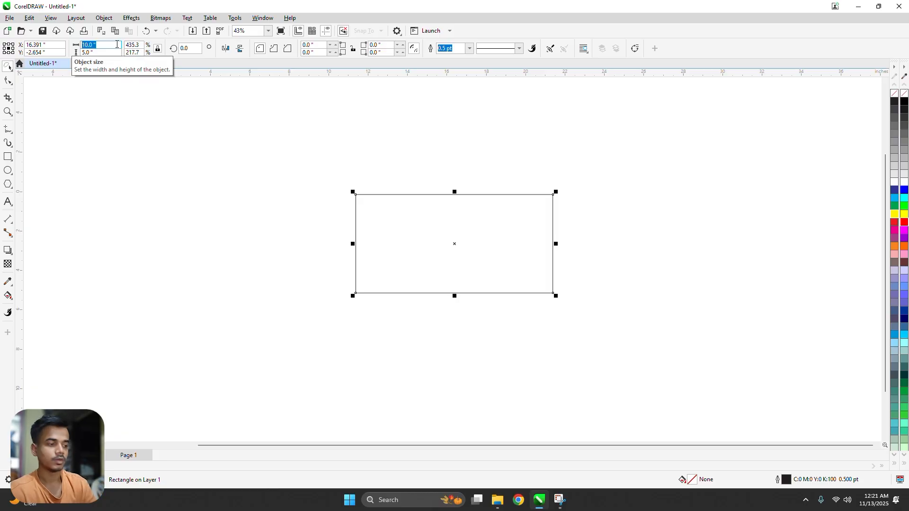
type("20")
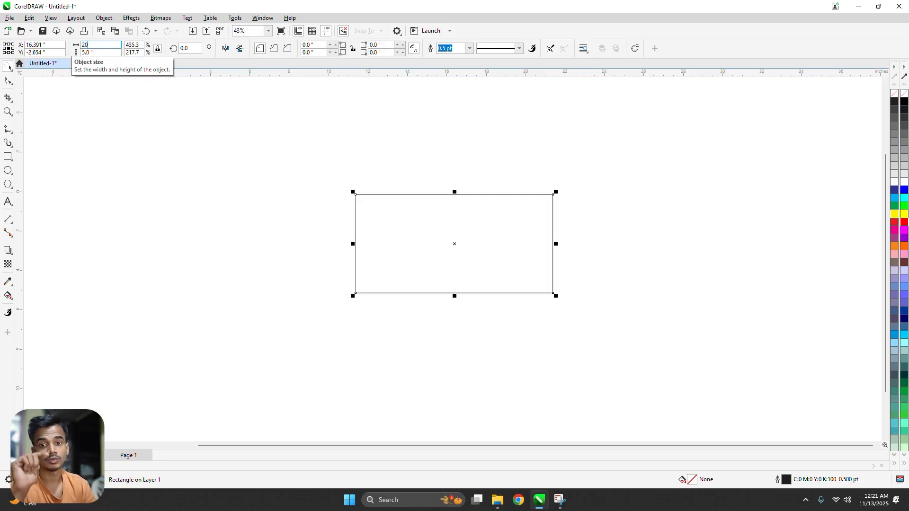
key("Return")
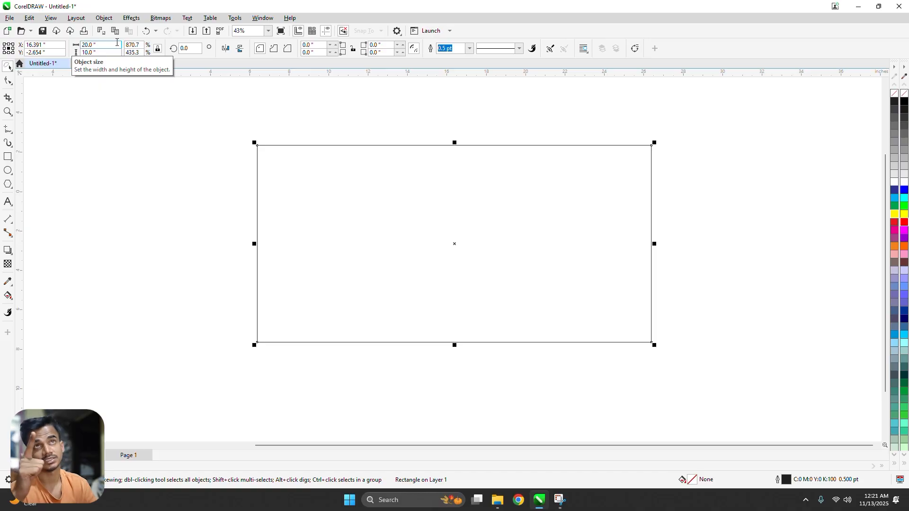
left_click(205, 139)
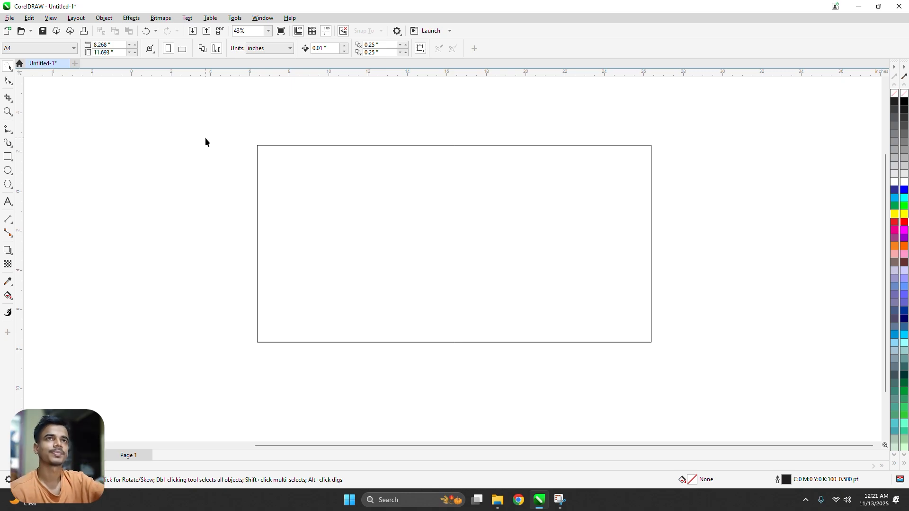
Step: Select the rectangle, set its rotation angle to 90 degrees, and undo the rotation
key("ctrl+a")
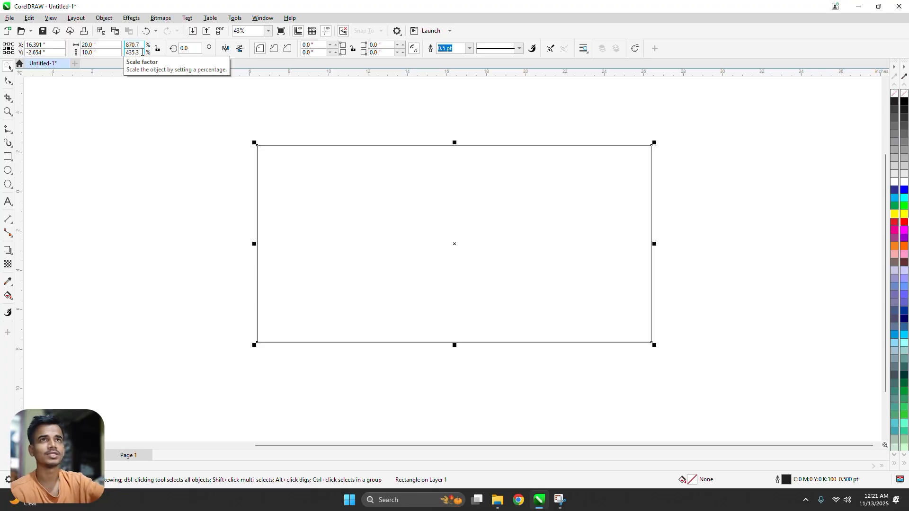
left_click(178, 48)
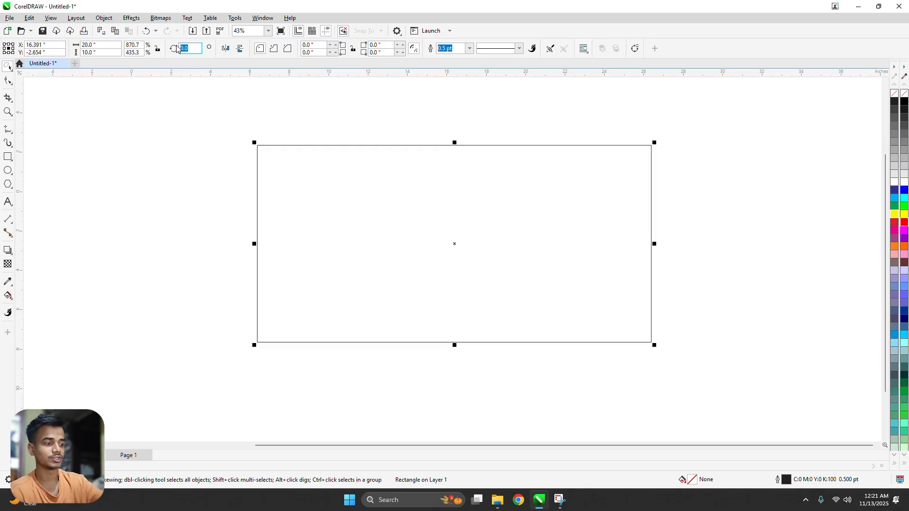
type("90")
key("Return")
key("ctrl+z")
Step: Enter a size of 20 in wide by 10 in high for the rectangle
scroll(331, 186, "down", 3)
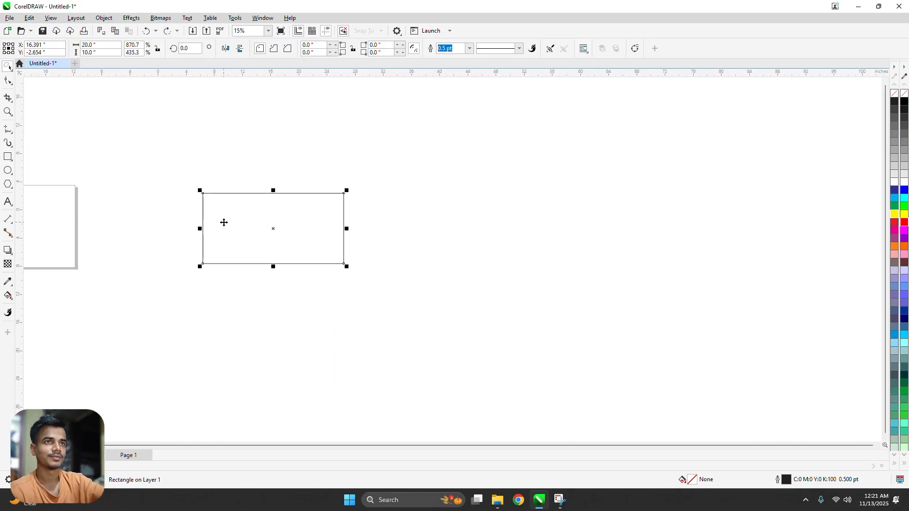
scroll(224, 223, "up", 1)
left_click(108, 45)
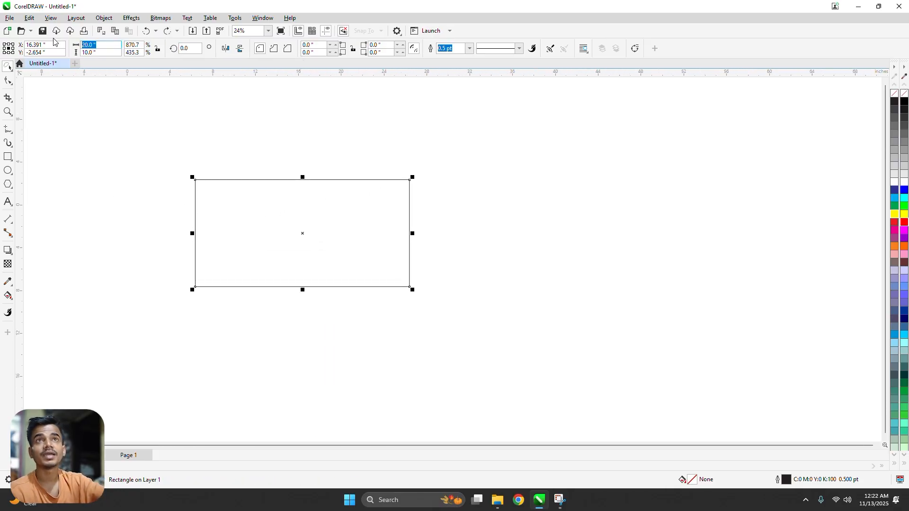
type("20")
key("Tab")
type("10")
key("Return")
Step: Rotate the 20 by 10 in rectangle by 90 degrees
scroll(237, 255, "up", 1)
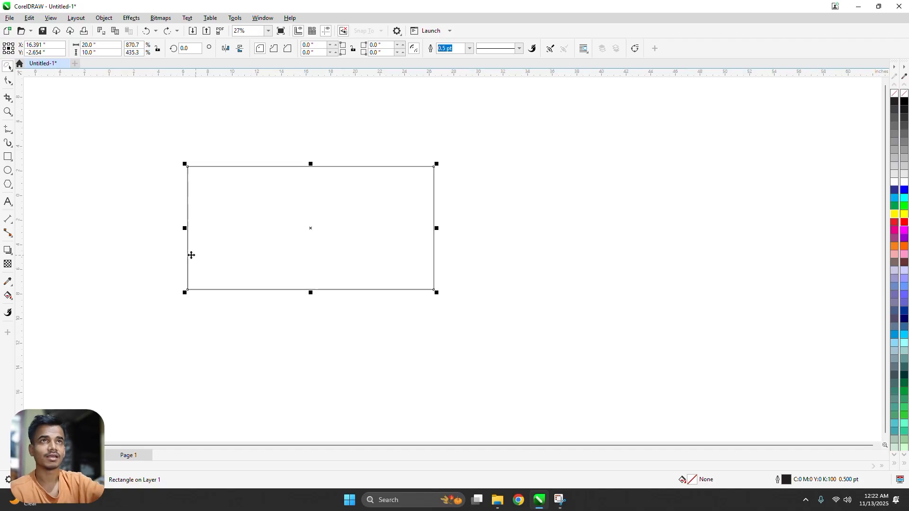
scroll(278, 252, "up", 1)
left_click_drag(185, 253, 283, 269)
scroll(278, 253, "up", 1)
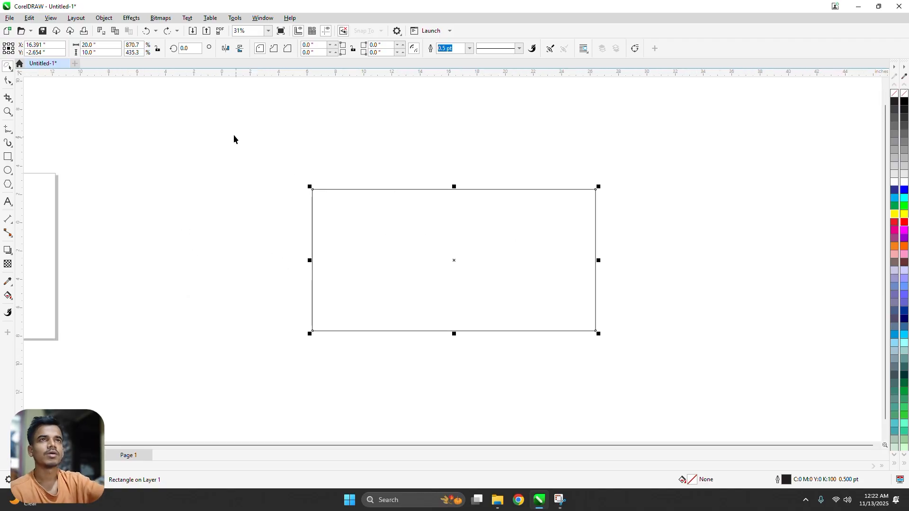
left_click(190, 48)
type("90")
key("Return")
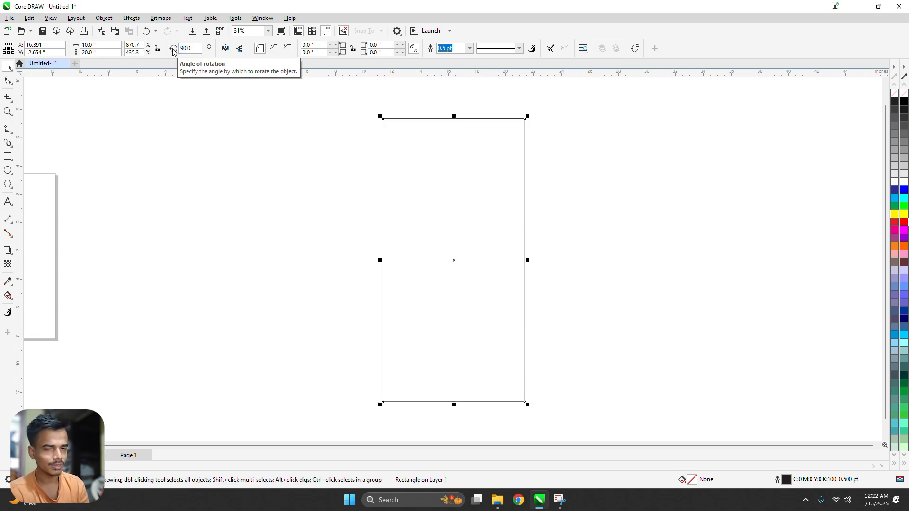
Step: Undo the last rotation of the rectangle and keep the rectangle selected
key("ctrl+z")
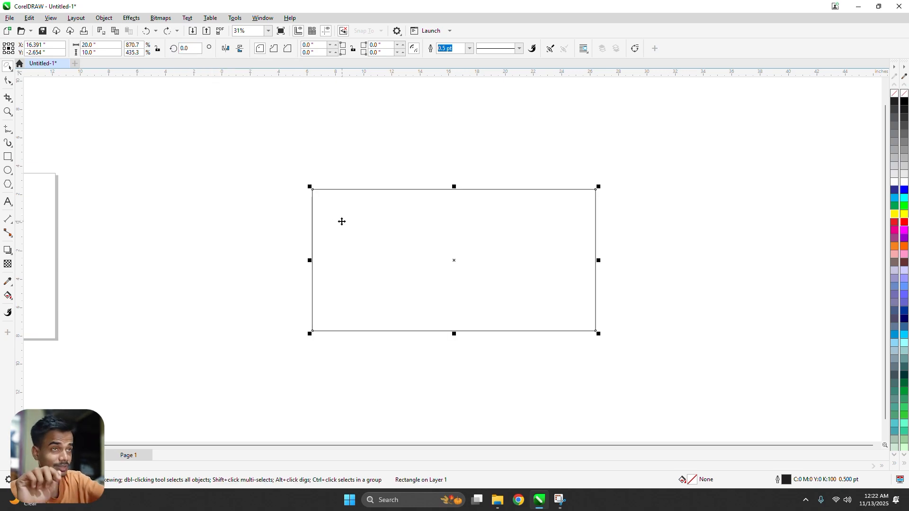
left_click_drag(373, 239, 342, 229)
left_click(284, 150)
left_click(386, 226)
scroll(430, 248, "up", 1)
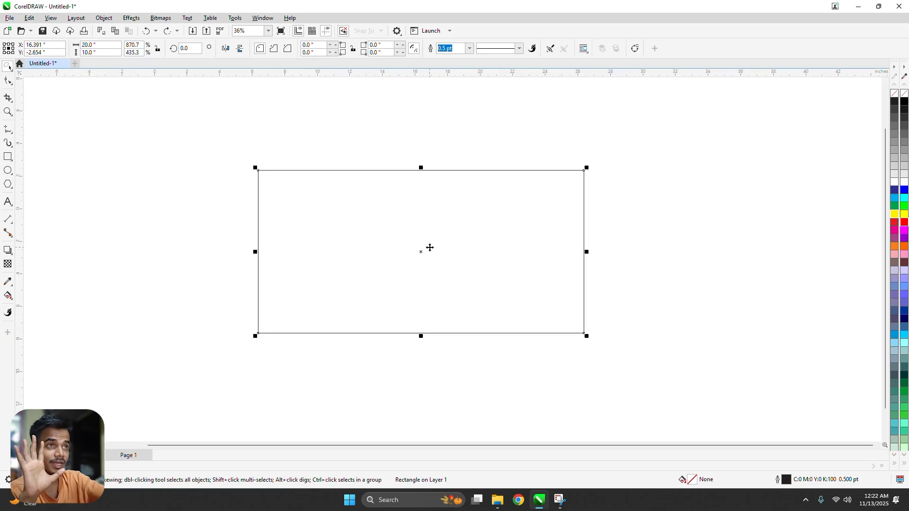
Step: Skew the rectangle horizontally by its upper edge, and undo the skew
left_click(399, 236)
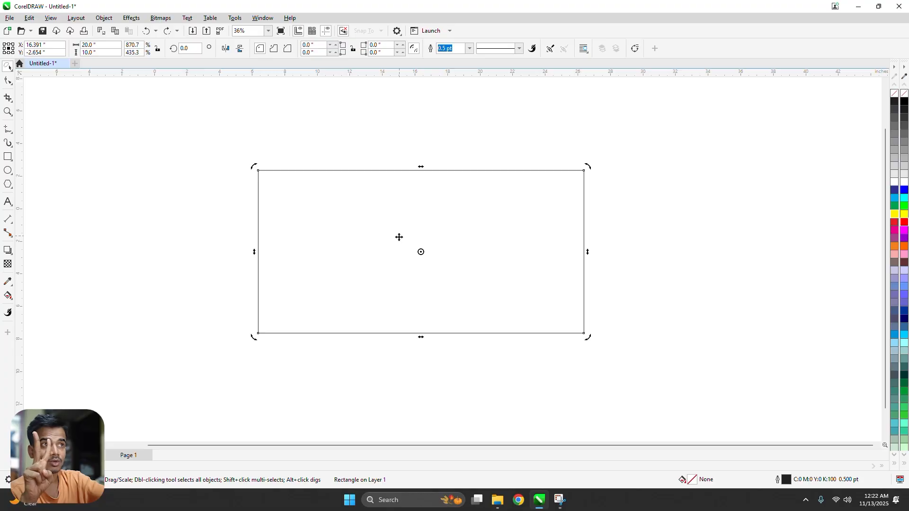
scroll(423, 252, "up", 1)
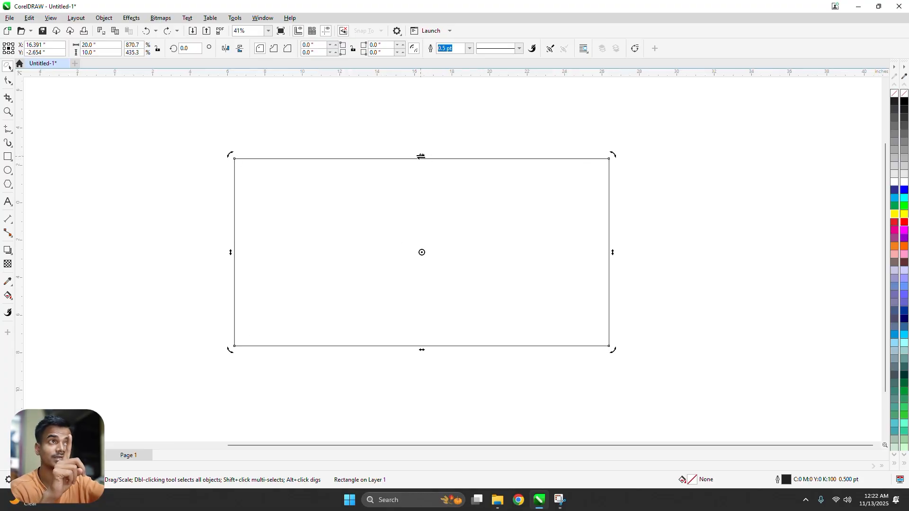
left_click_drag(421, 157, 525, 157)
key("ctrl+z")
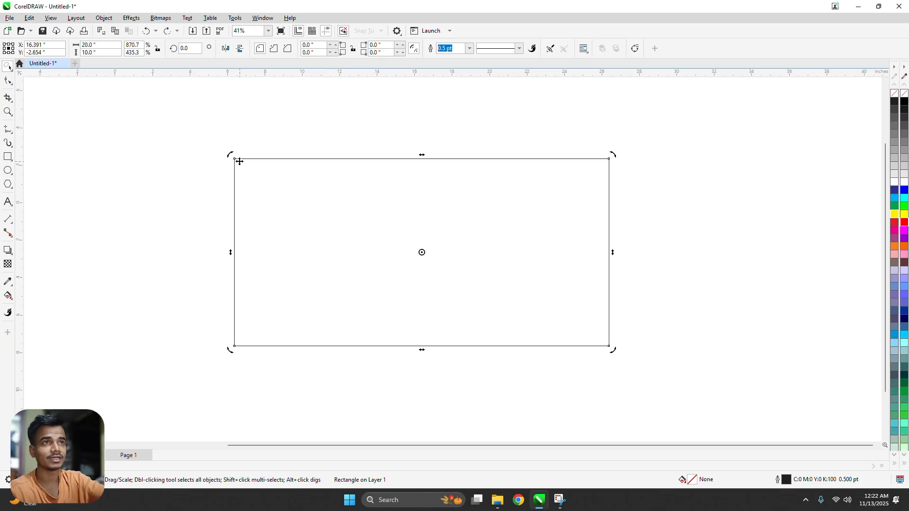
Step: Rotate the rectangle freehand about its center to an angle of 270 degrees
scroll(234, 159, "down", 1)
left_click(347, 198)
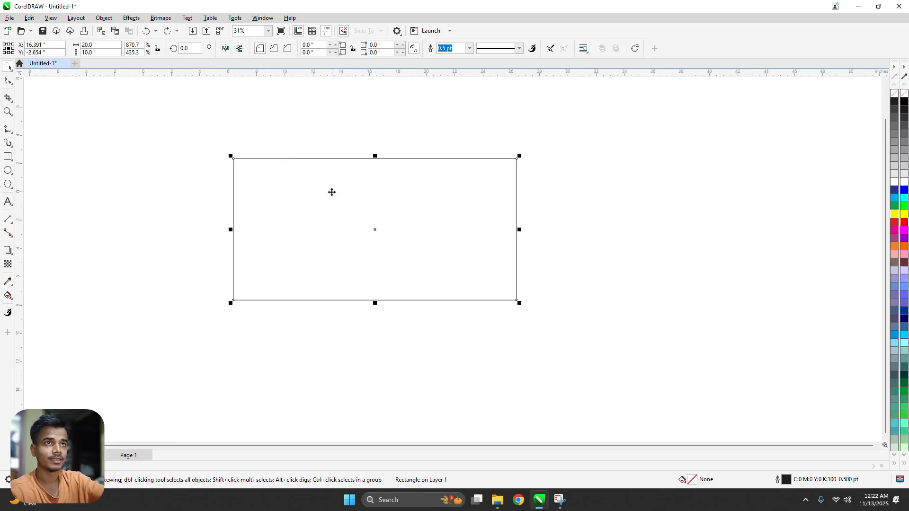
left_click(330, 195)
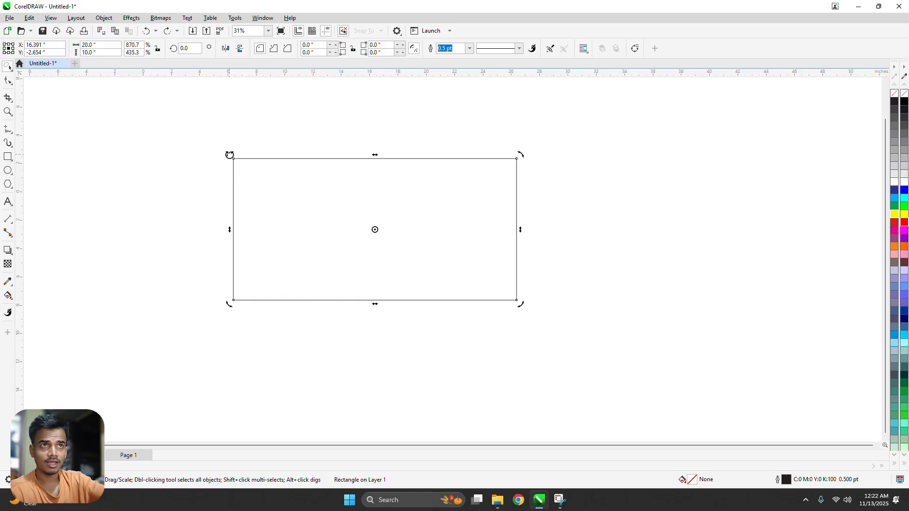
left_click_drag(229, 155, 419, 126)
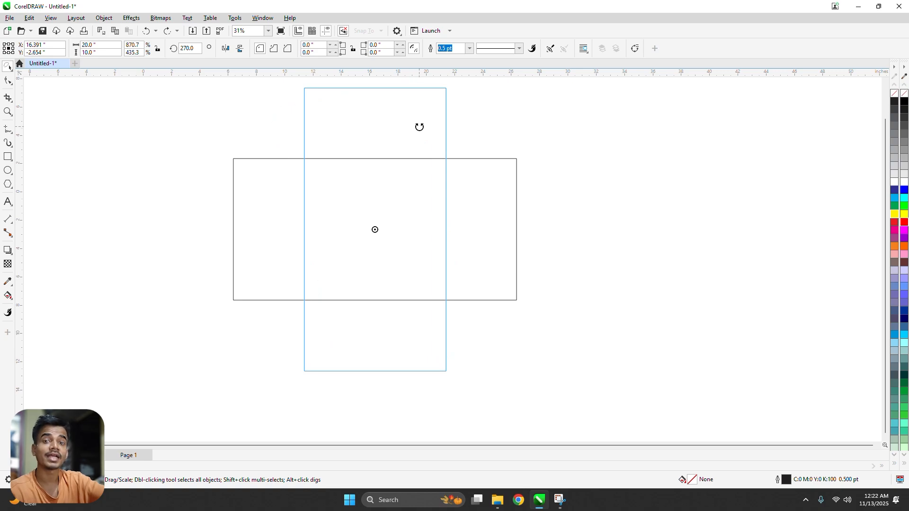
left_click_drag(419, 127, 368, 182)
scroll(381, 150, "down", 1)
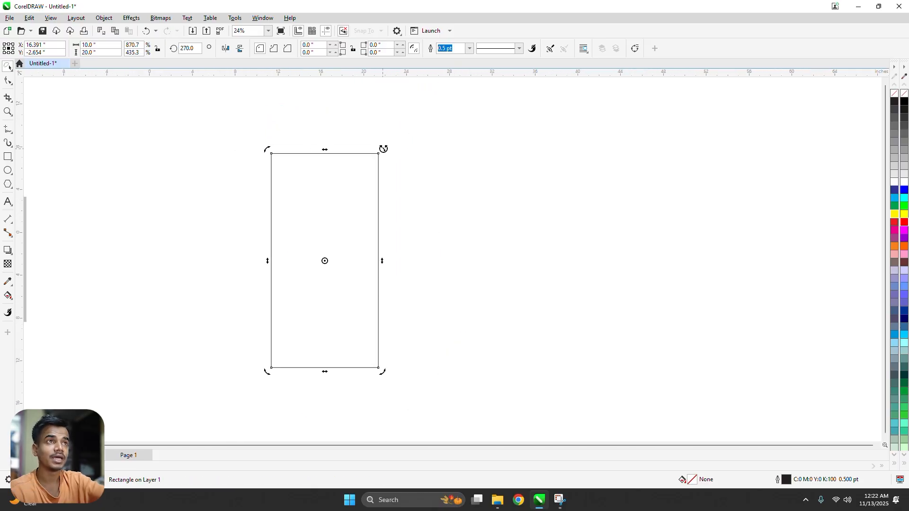
Step: Try a freehand rotation of the upright rectangle, undo it, and rotate the rectangle again to an angle of 180 degrees
left_click_drag(383, 149, 437, 288)
key("ctrl+z")
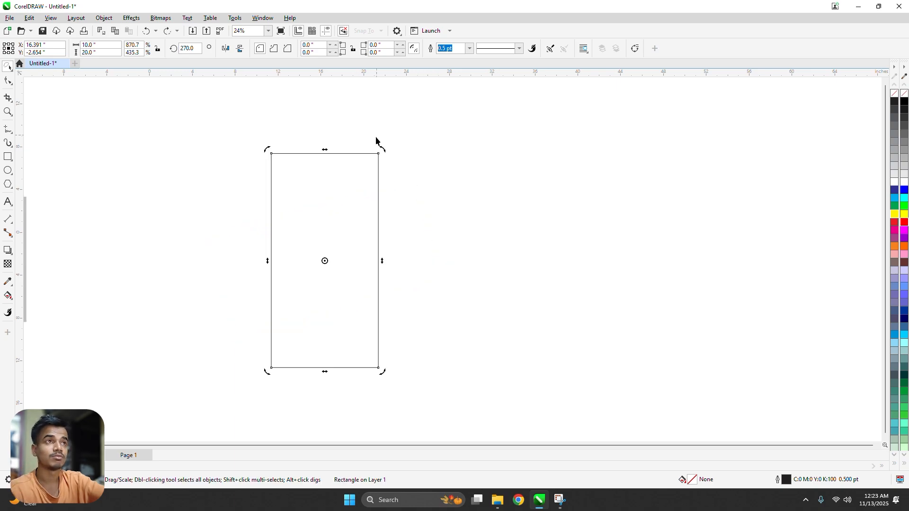
left_click_drag(385, 156, 423, 303)
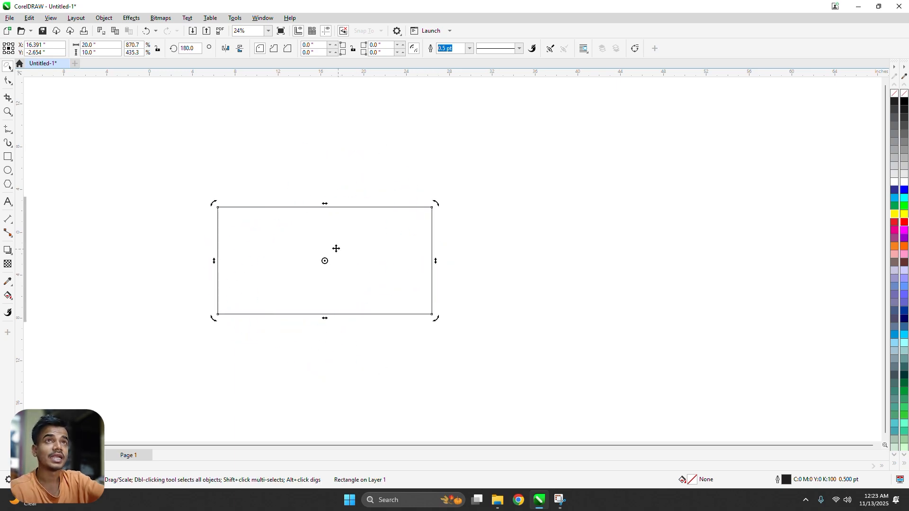
Step: Reset the rectangle's rotation angle to 0 degrees
scroll(224, 212, "up", 1)
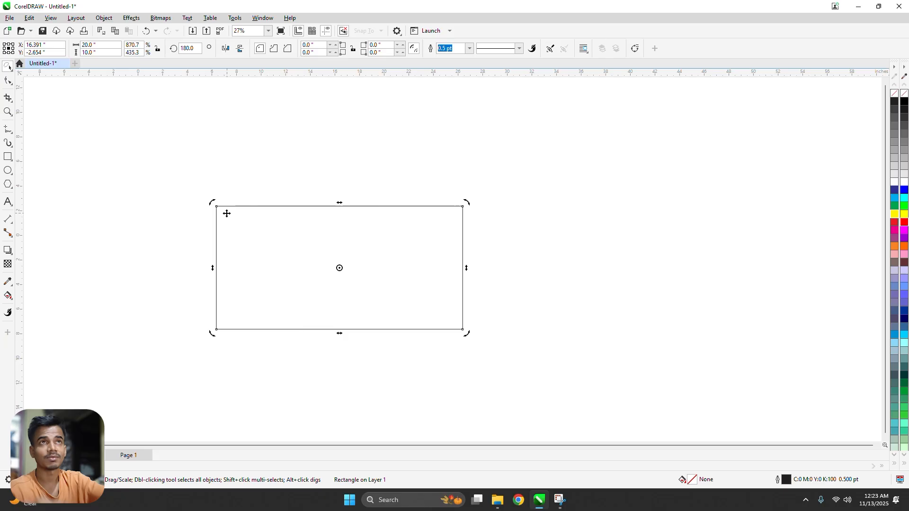
left_click(202, 48)
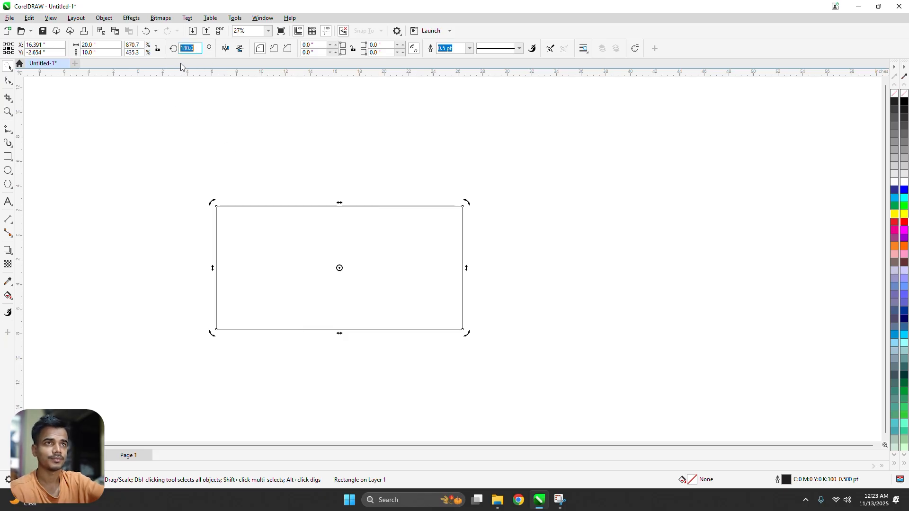
left_click(271, 233)
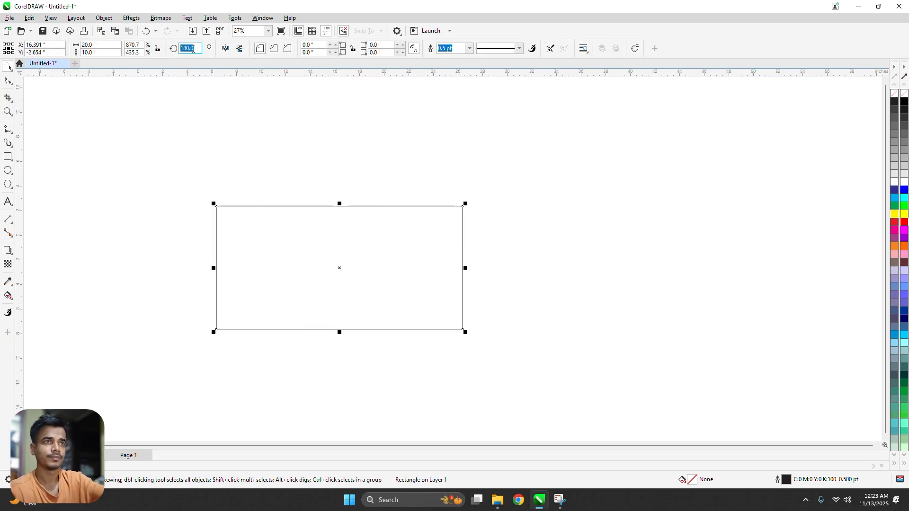
type("0")
key("Return")
left_click(229, 103)
left_click(258, 212)
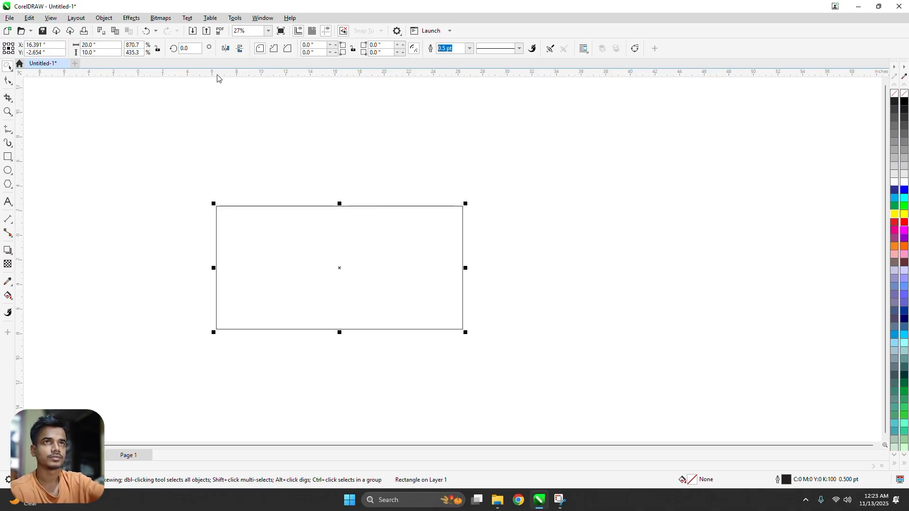
left_click(302, 224)
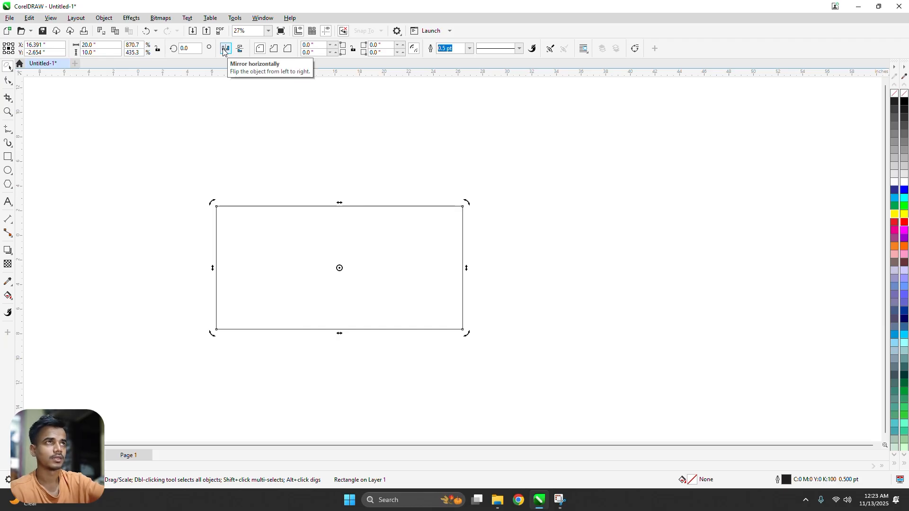
left_click(232, 93)
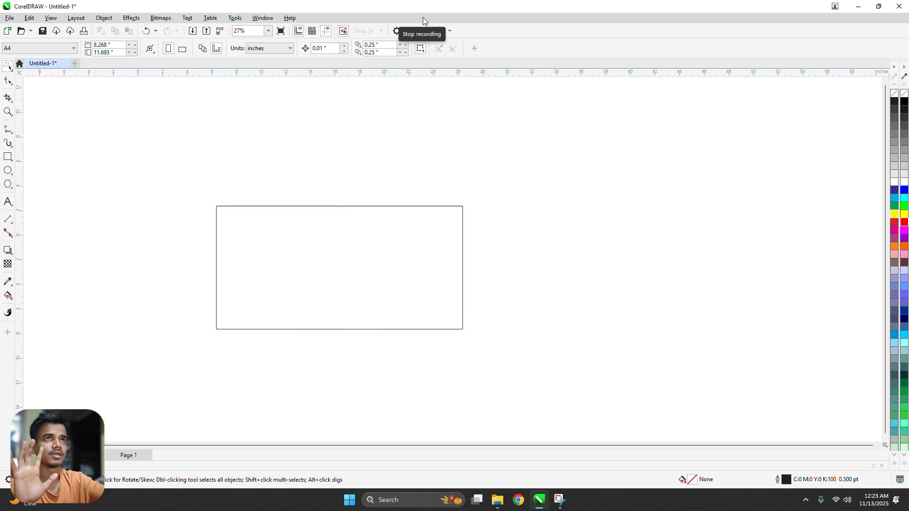
left_click(367, 213)
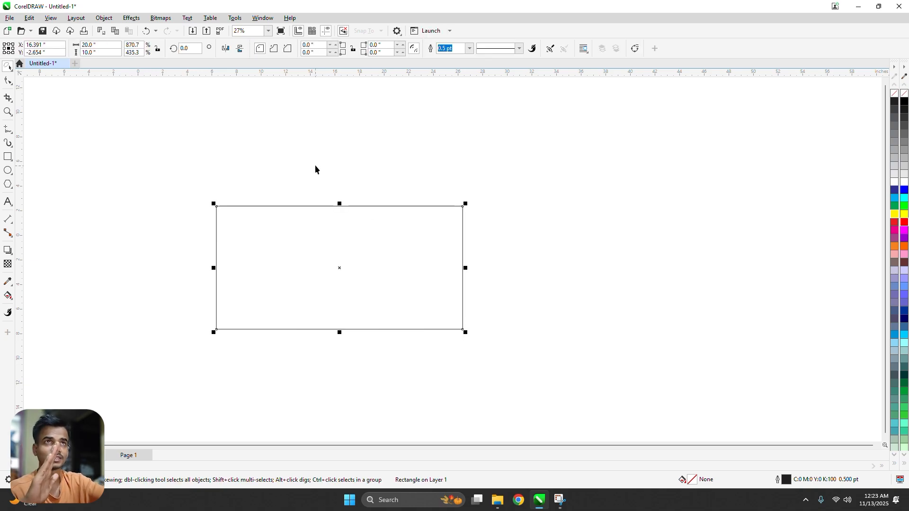